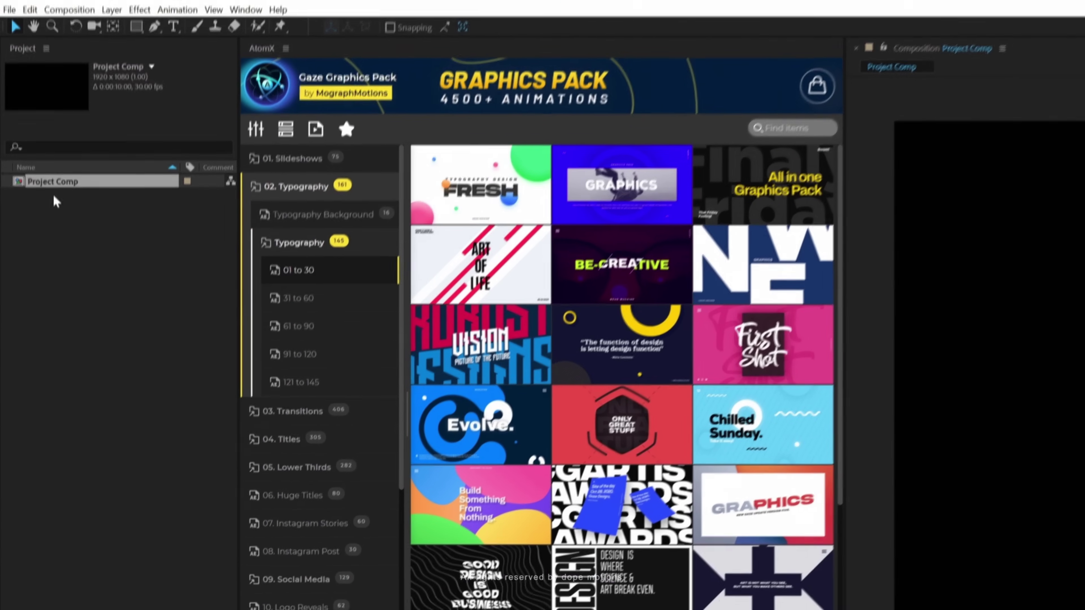
- Apply the Typography_10 preset, titled "Evolve.", to Project Comp and preview it
mouse_move(517, 441)
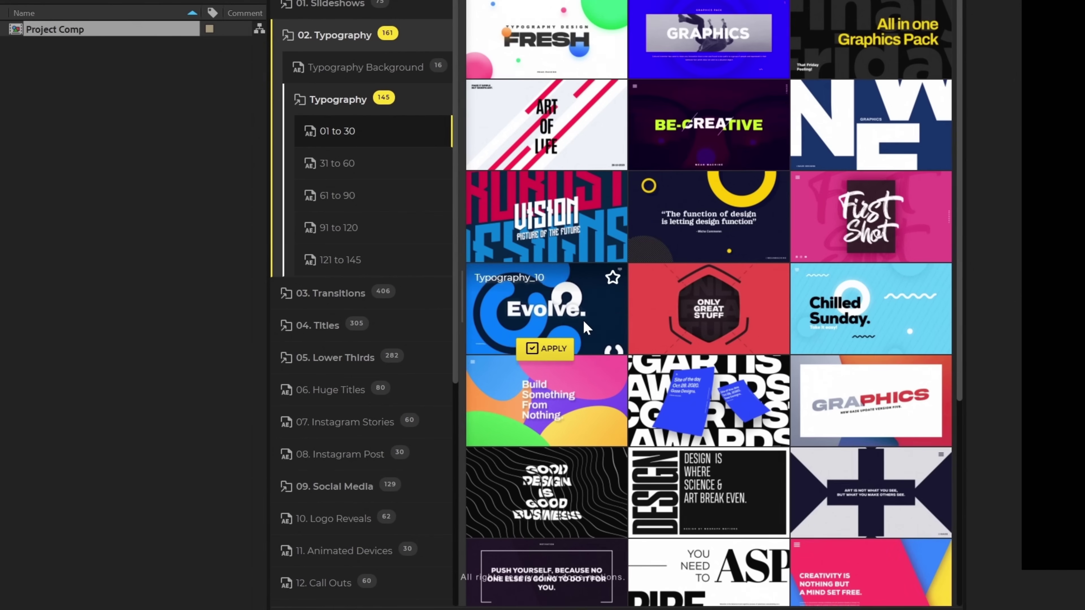
left_click(532, 353)
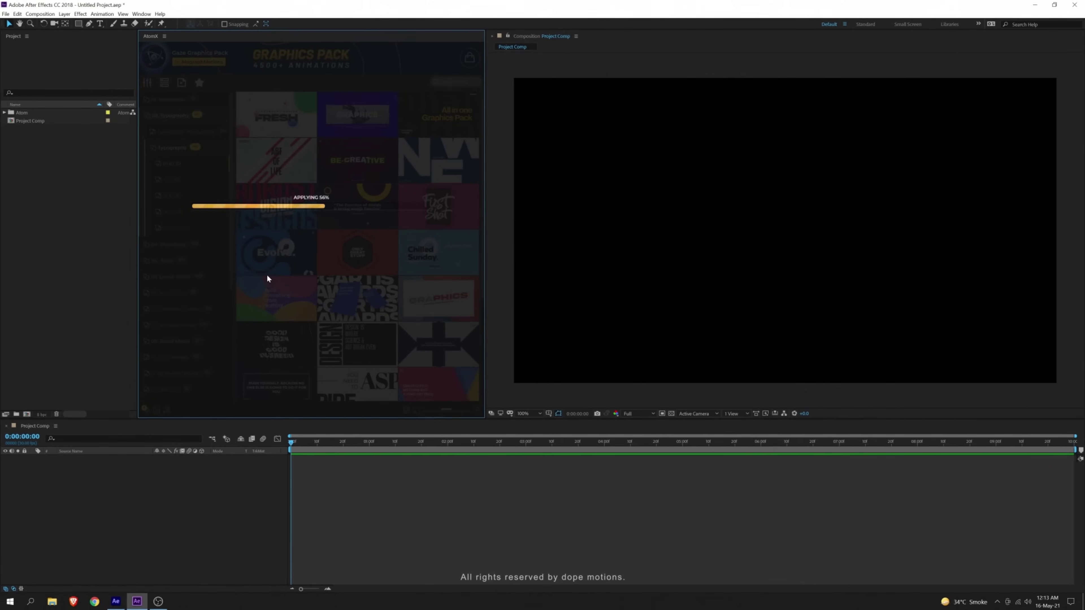
key("space")
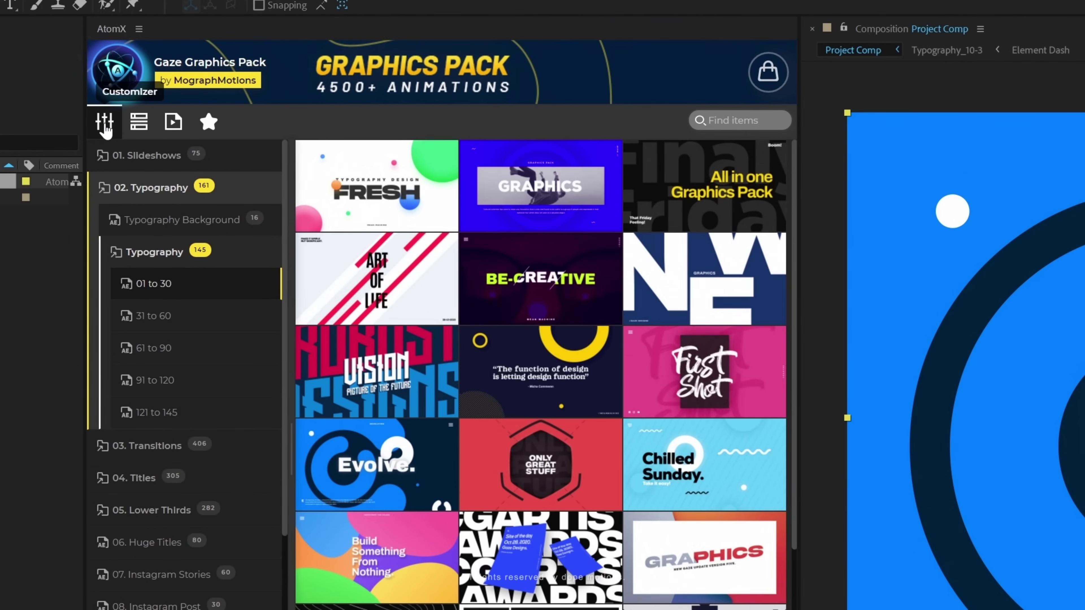
- Recolor the template's blue elements: the large ring shape red, the small accent dot yellow and the background shape pink
left_click(115, 112)
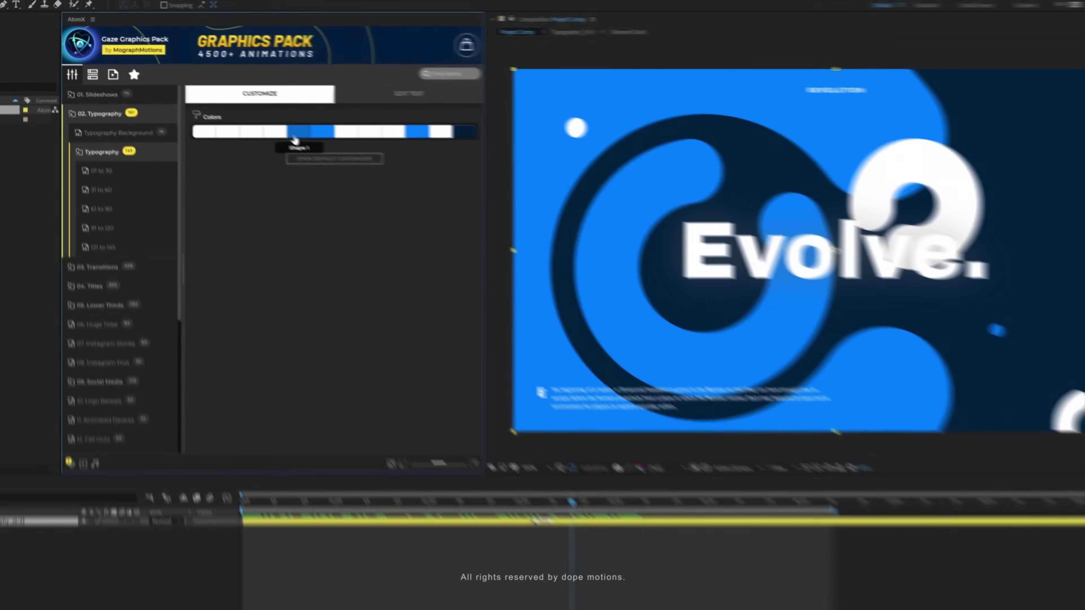
left_click(295, 137)
left_click(416, 131)
left_click(323, 132)
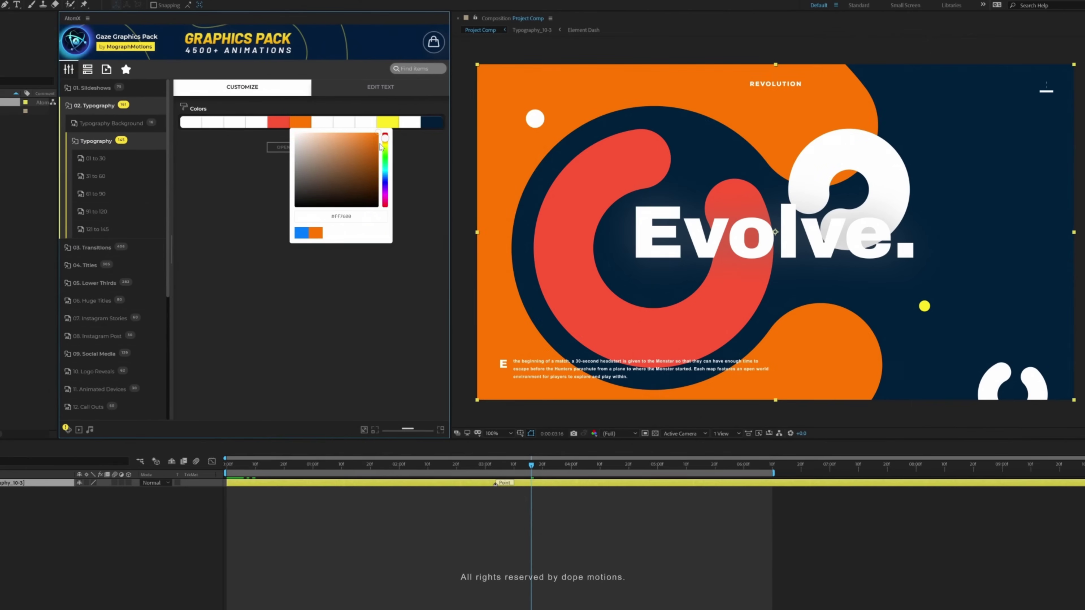
left_click_drag(414, 149, 385, 208)
- Replace the template's main title text with "Creative."
left_click(381, 86)
type("Cre")
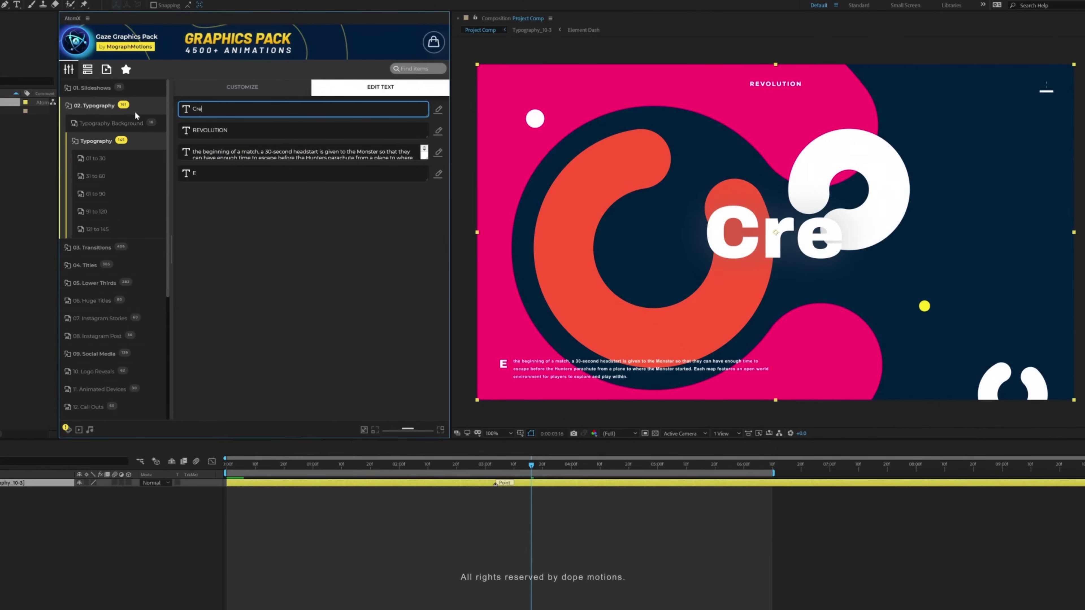
type("ative.")
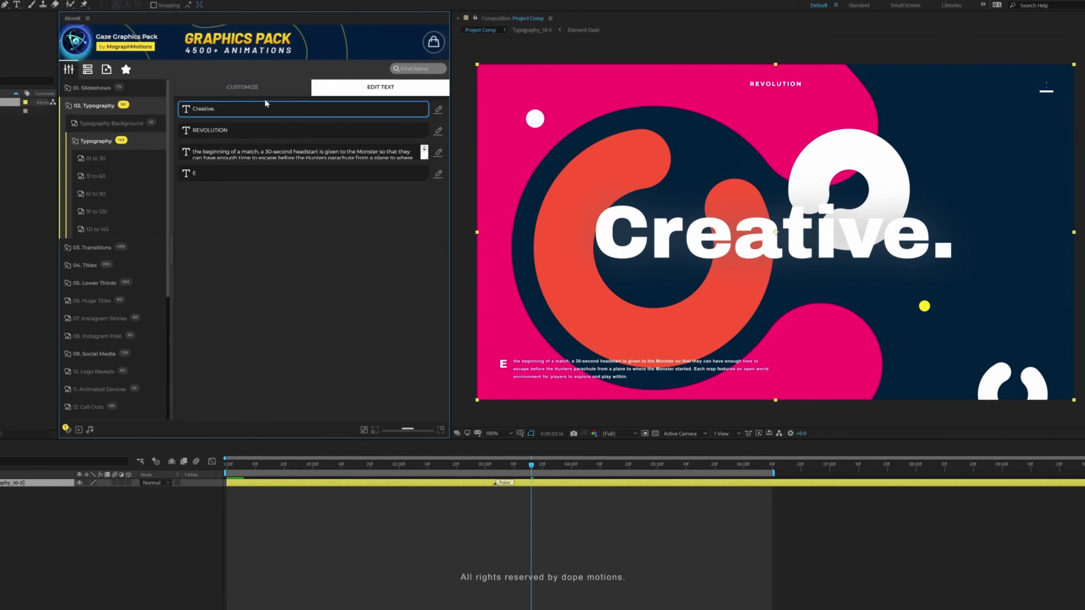
- Change the hue of the template's pink background shape and preview the animation
left_click(242, 86)
left_click(322, 123)
left_click_drag(406, 184, 407, 142)
left_click(381, 133)
key("space")
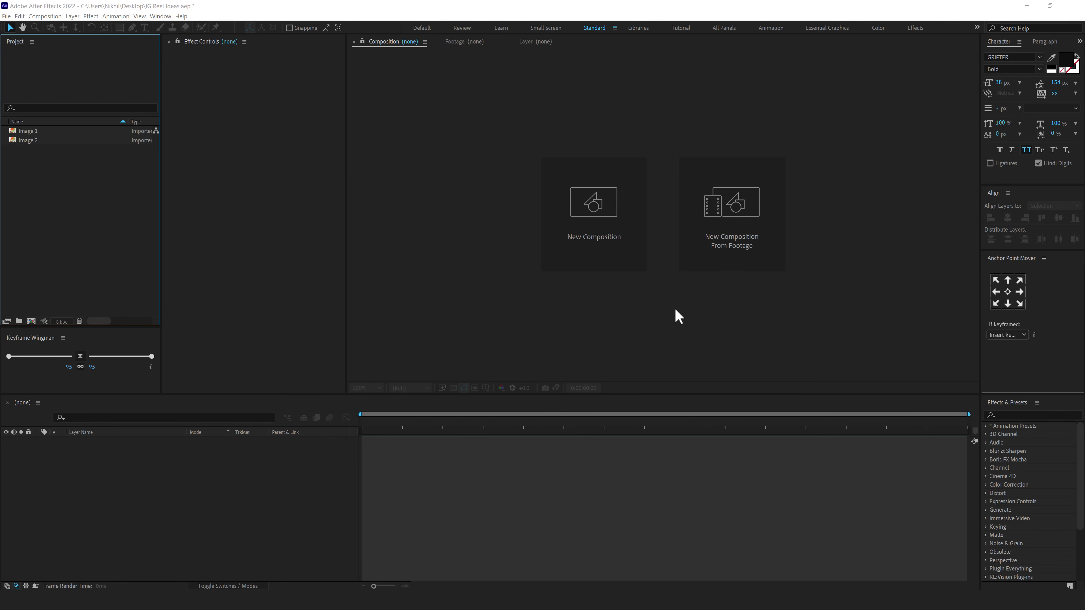
- Create a new 1080 x 1920 px composition named Reel_01
left_click(592, 235)
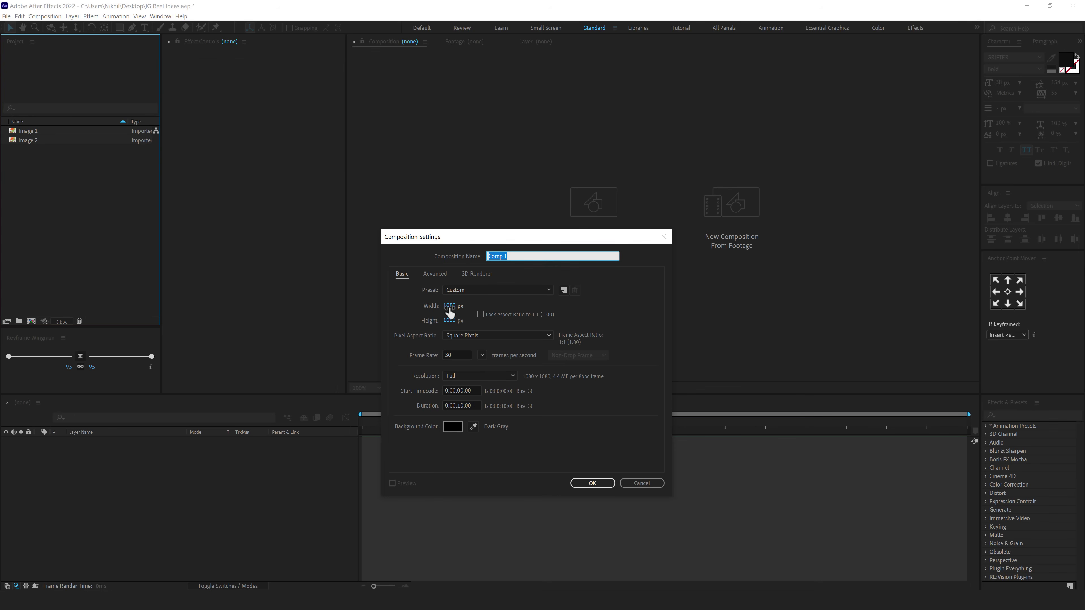
left_click(449, 320)
type("192")
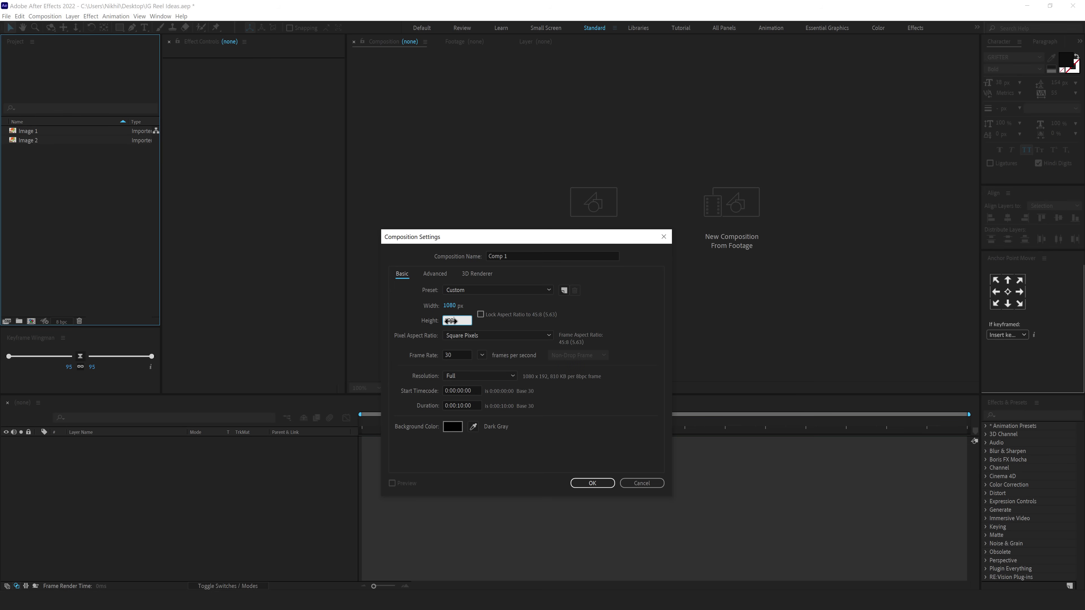
type("0")
left_click(513, 256)
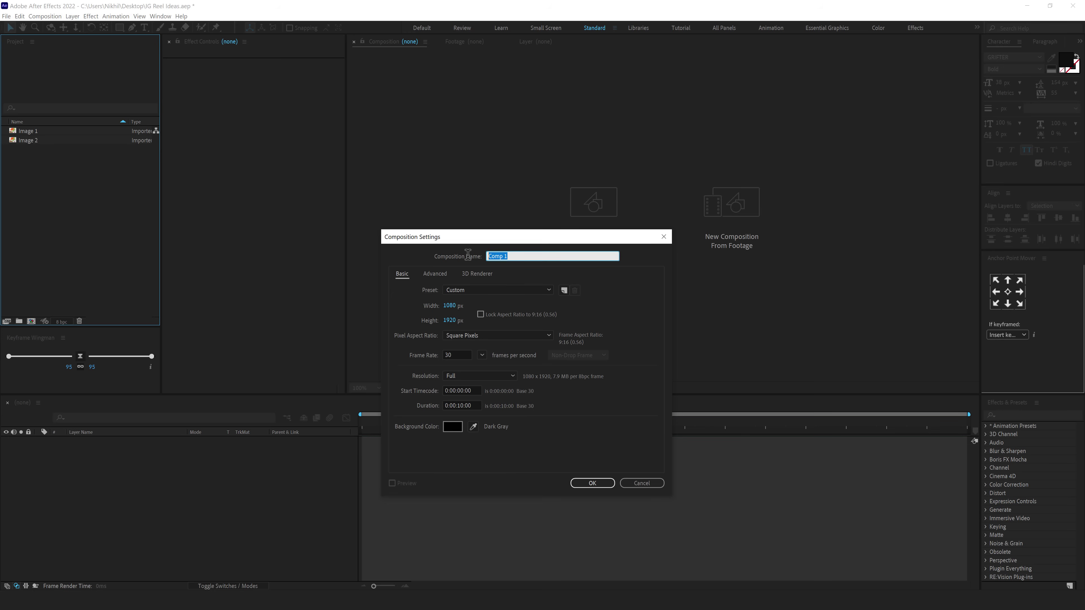
type("Reel_01")
left_click(547, 417)
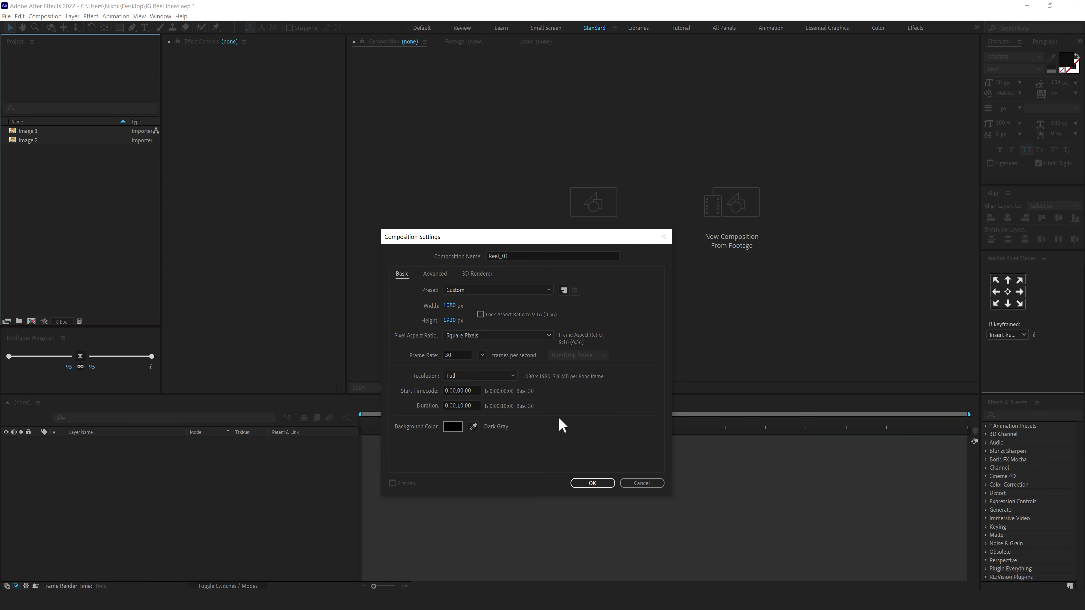
left_click(589, 482)
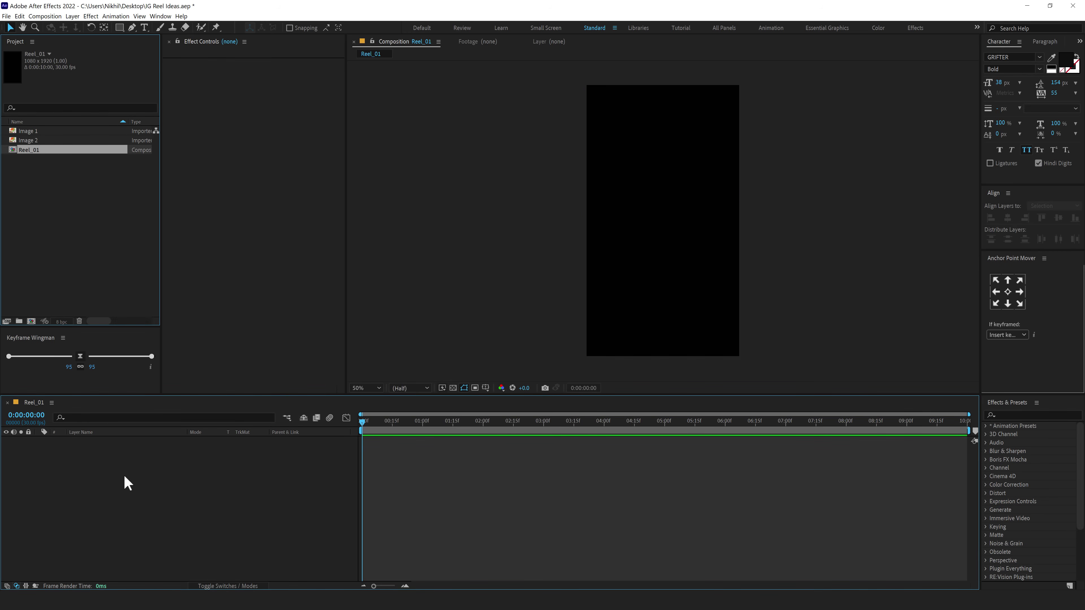
- Add a composition-sized solid named BG to Reel_01
key("ctrl+y")
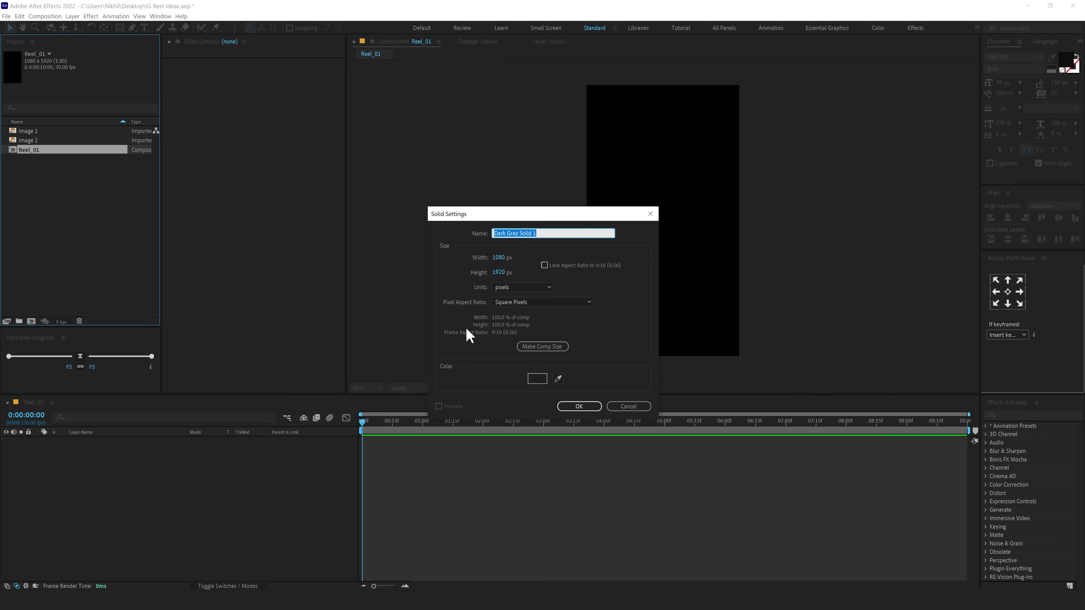
type("BG")
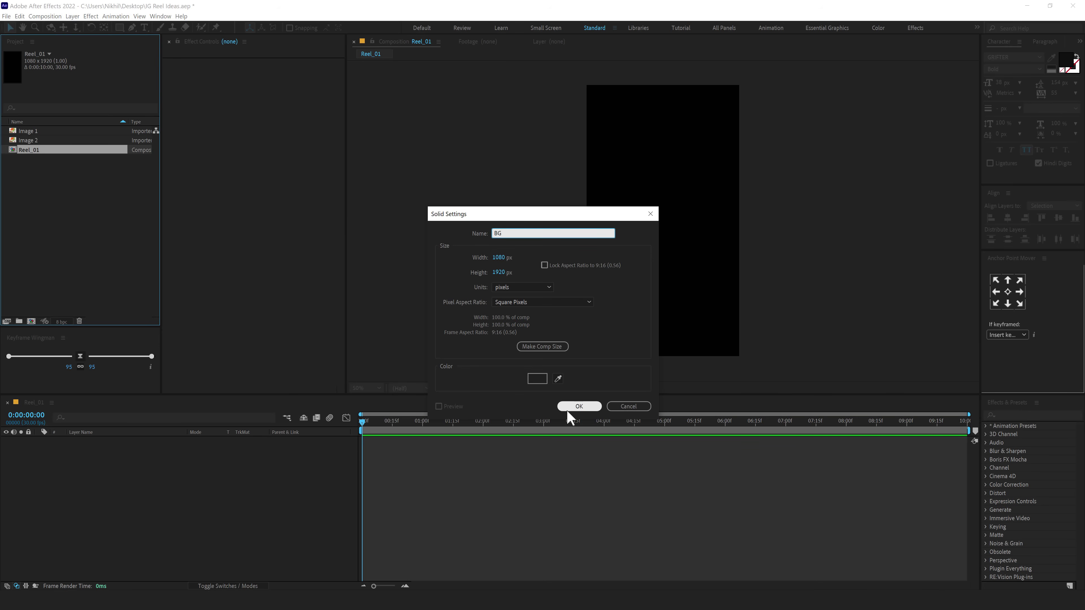
left_click(579, 406)
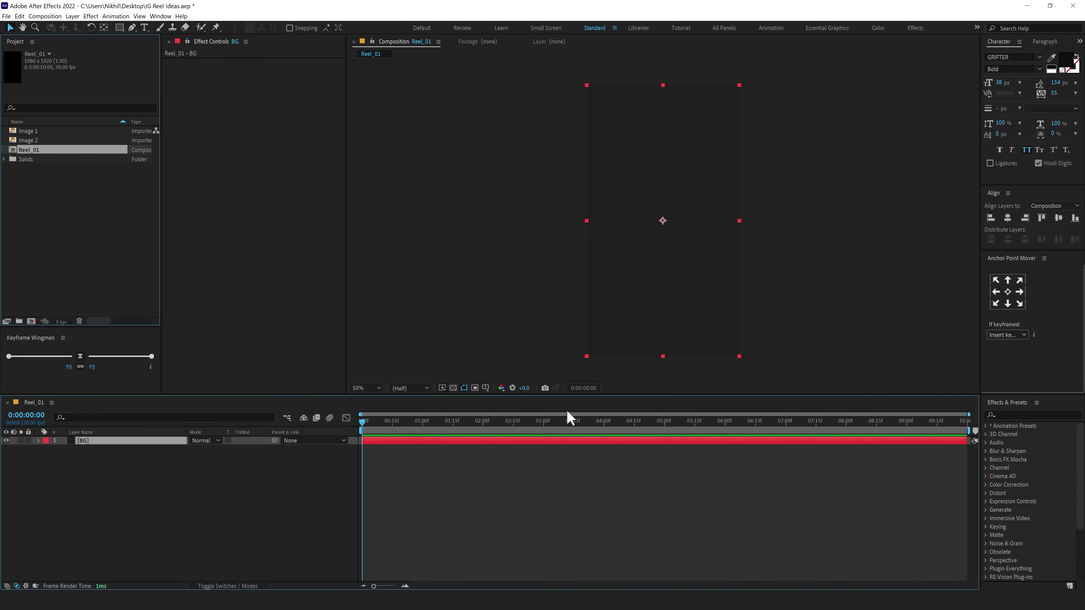
- Apply a Fill effect to the BG solid and set its color to blue 2F63DA
left_click(1007, 414)
type("fill")
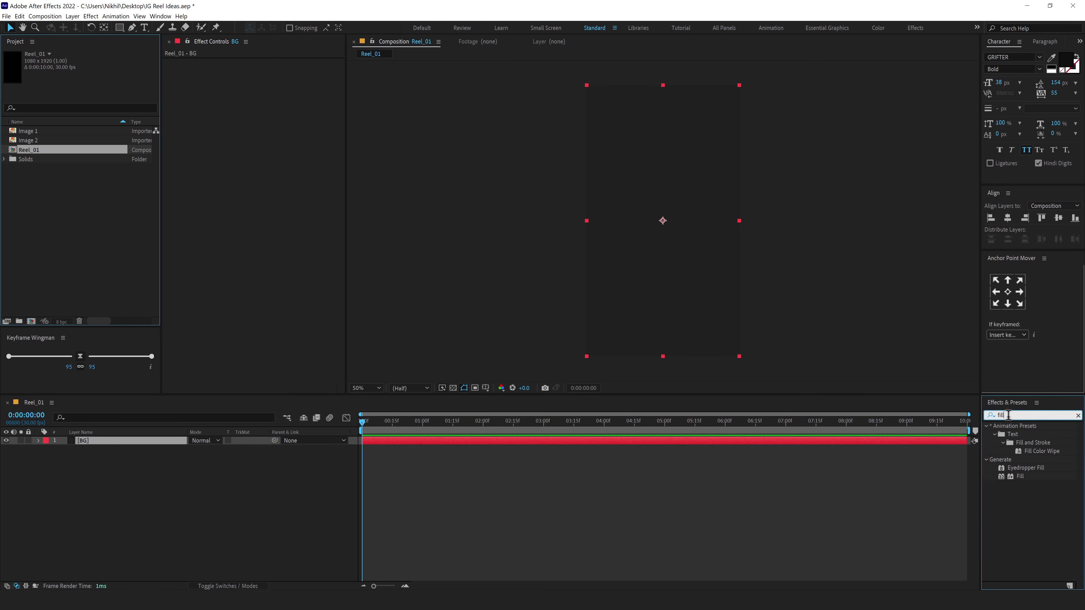
double_click(1021, 475)
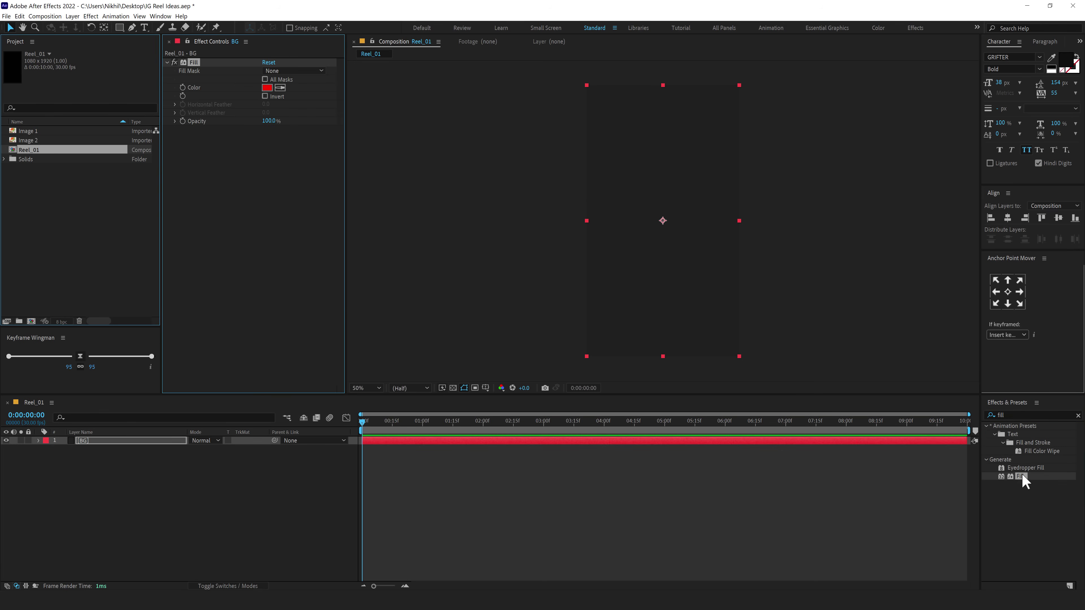
left_click(267, 87)
left_click(238, 337)
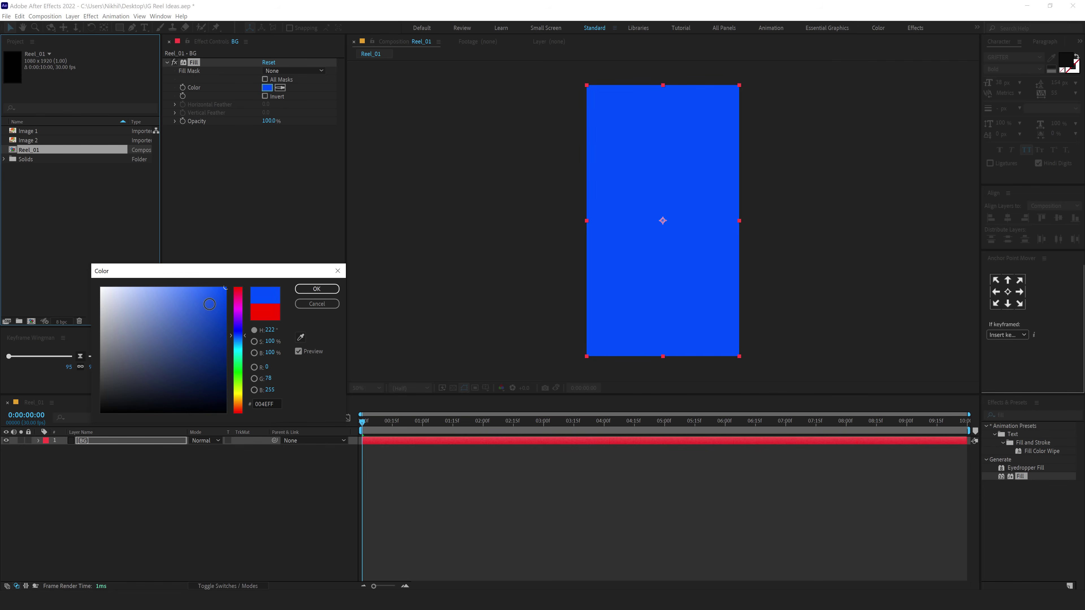
left_click(205, 301)
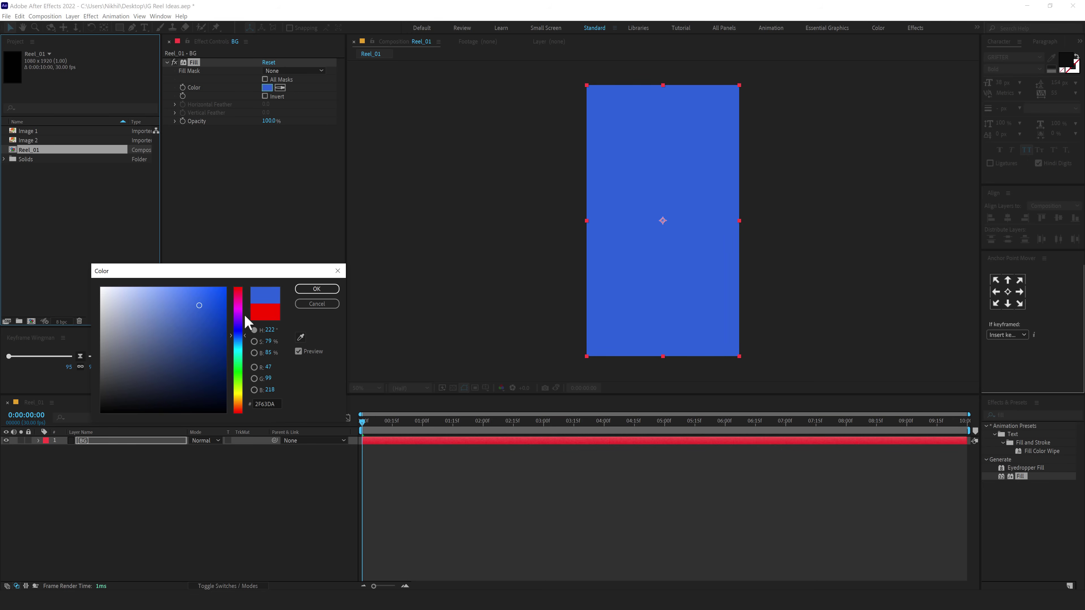
left_click(316, 289)
left_click(242, 516)
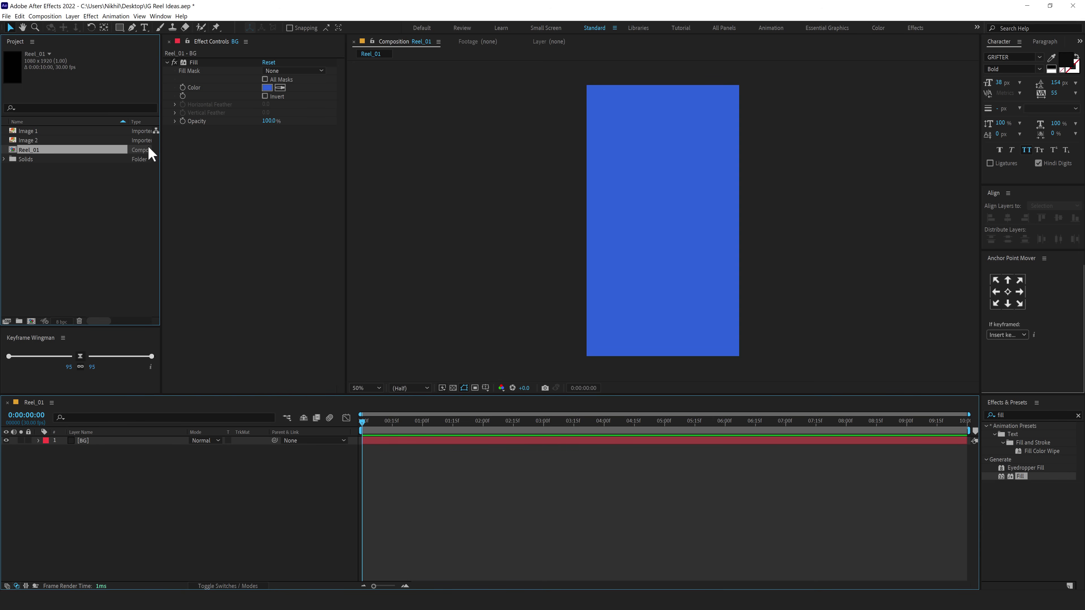
- Create a second composition named Media_01 at 1200 x 1200 px
left_click(110, 218)
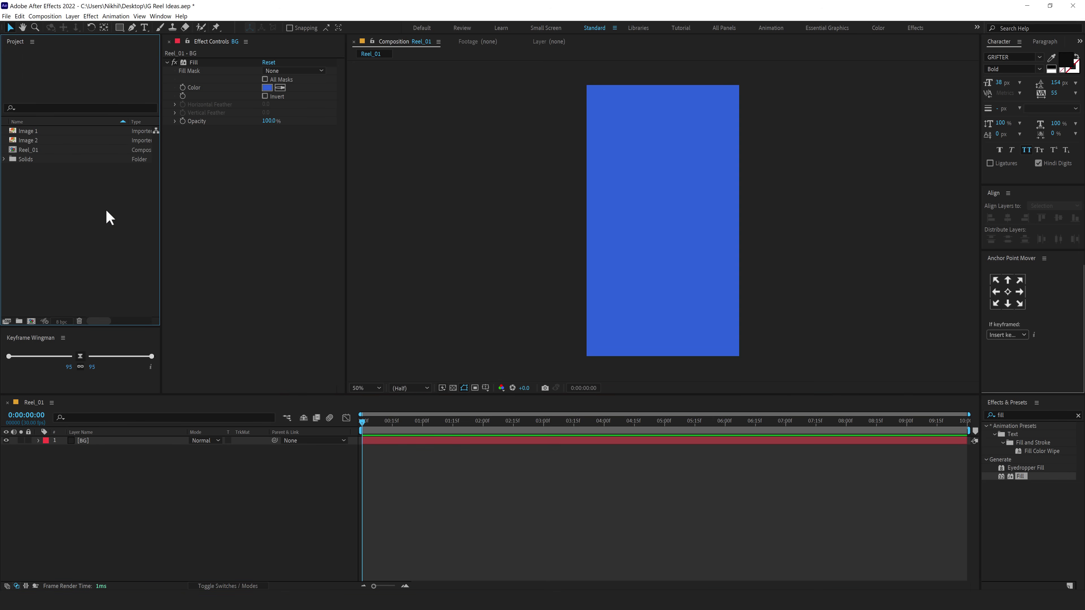
left_click(31, 321)
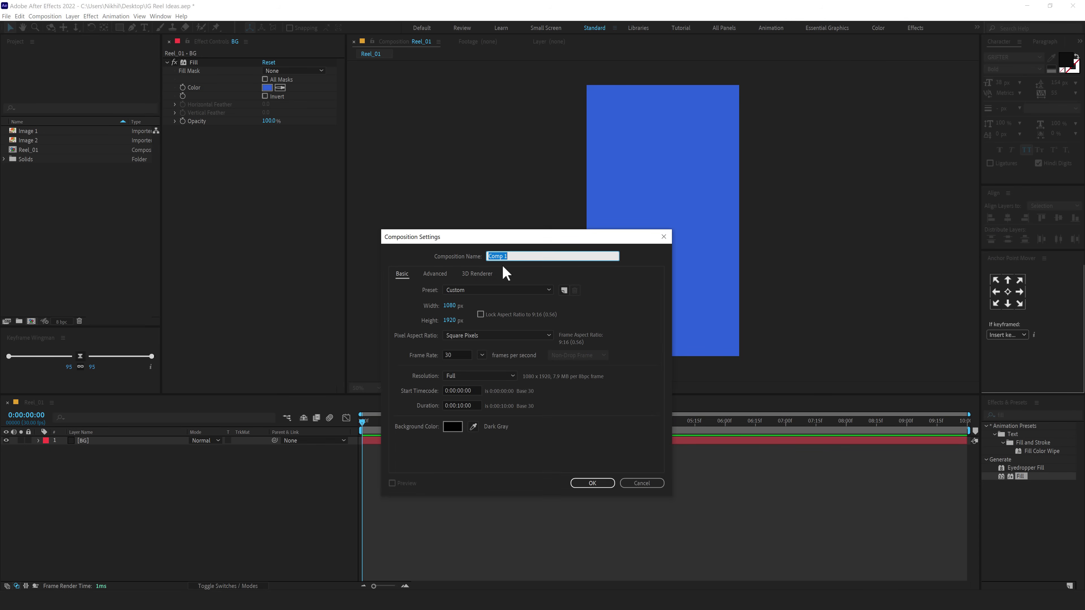
type("Media_01")
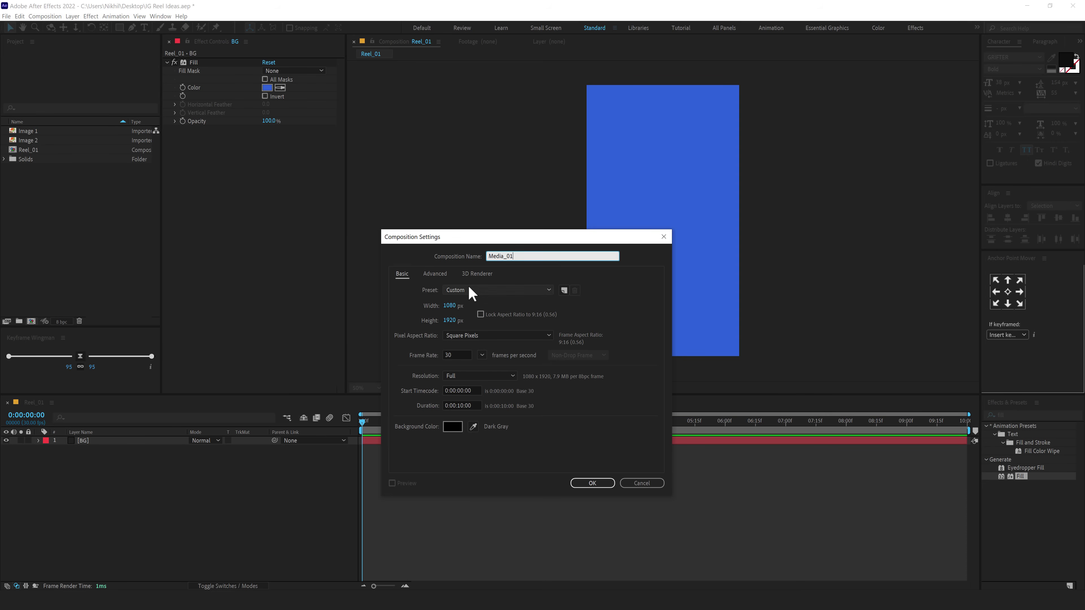
left_click(451, 308)
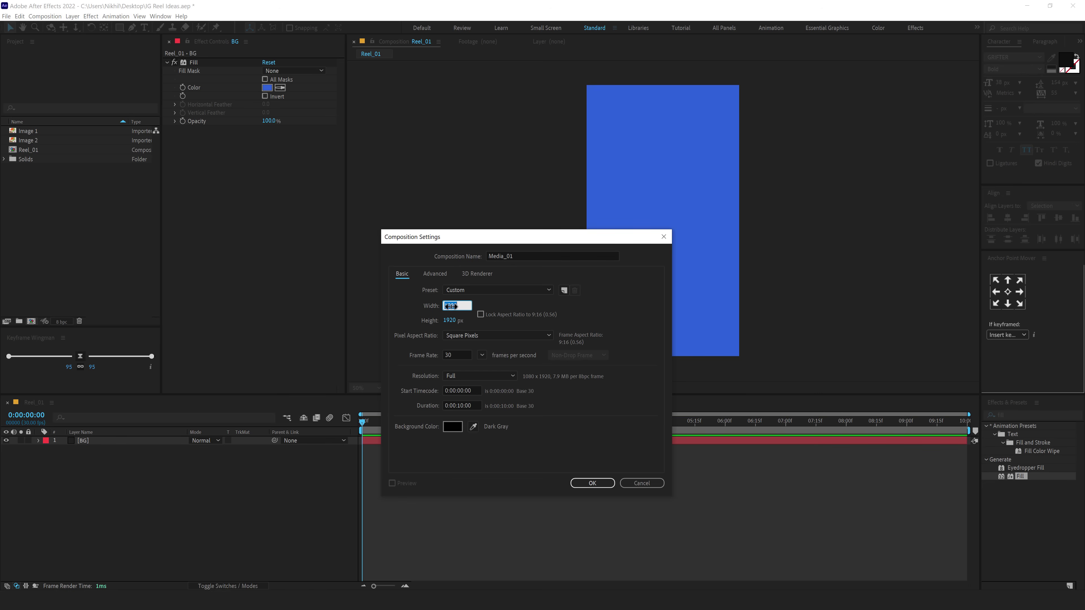
type("120")
left_click(450, 320)
type("1200")
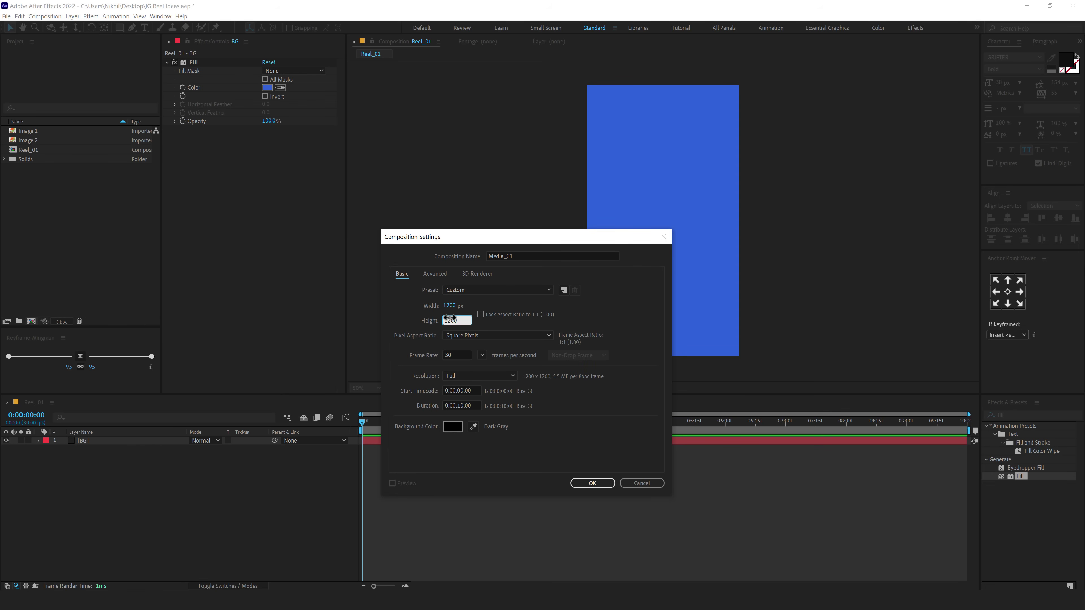
left_click(596, 485)
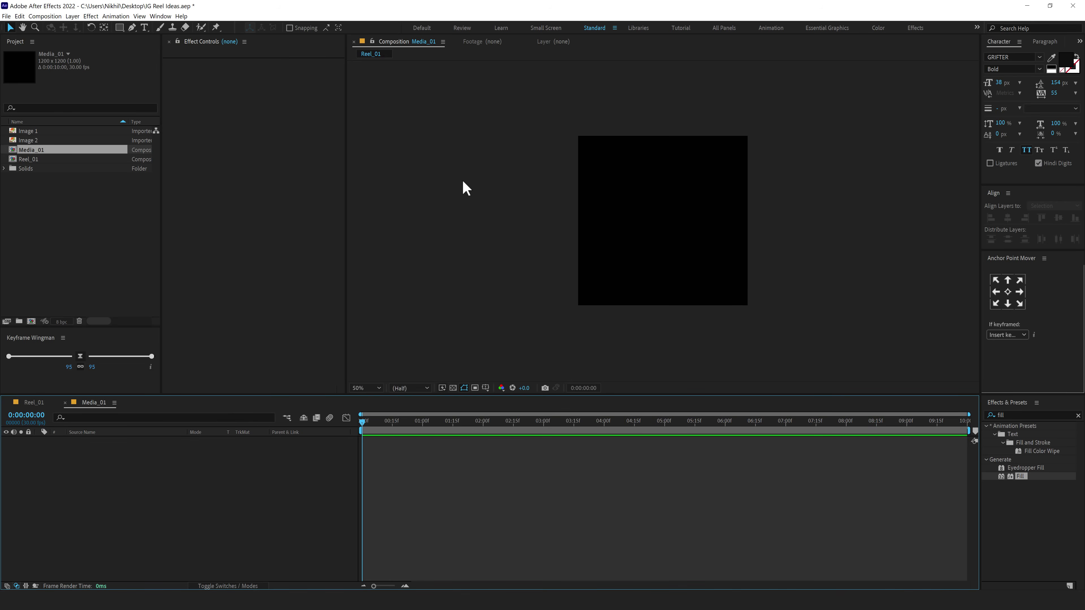
- Place Image 1 in Media_01, scale it to 28% and shift it slightly left to reframe the two people
left_click(32, 132)
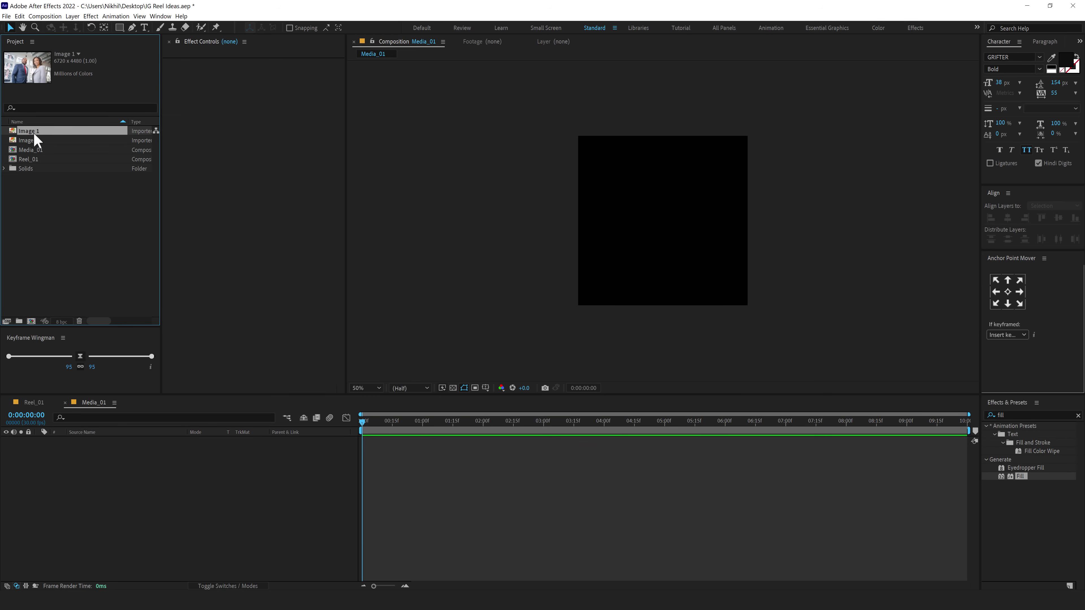
left_click_drag(33, 131, 120, 453)
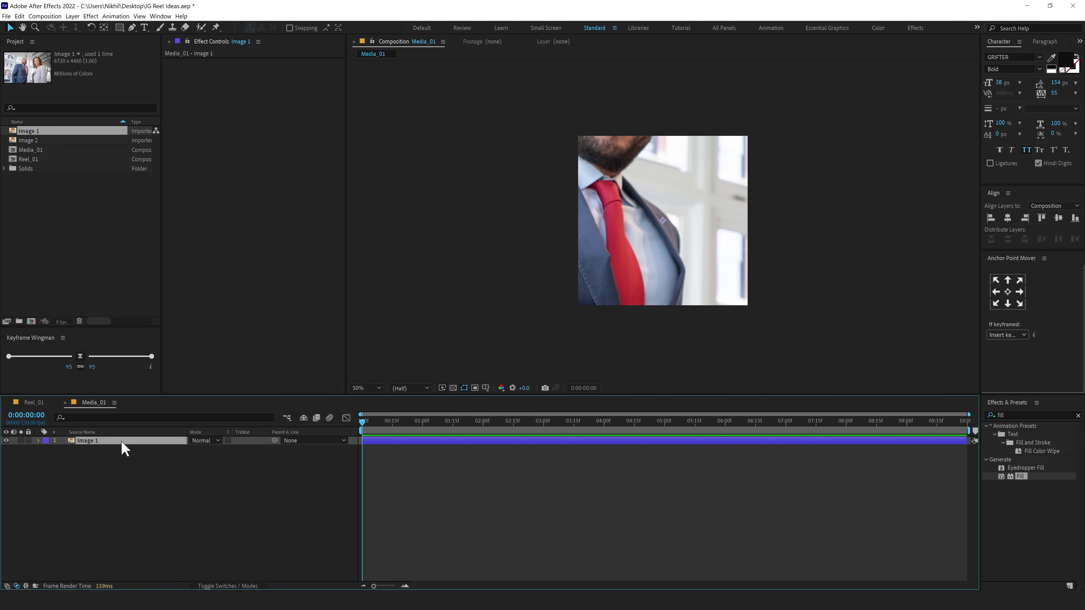
key("s")
left_click_drag(220, 455, 187, 454)
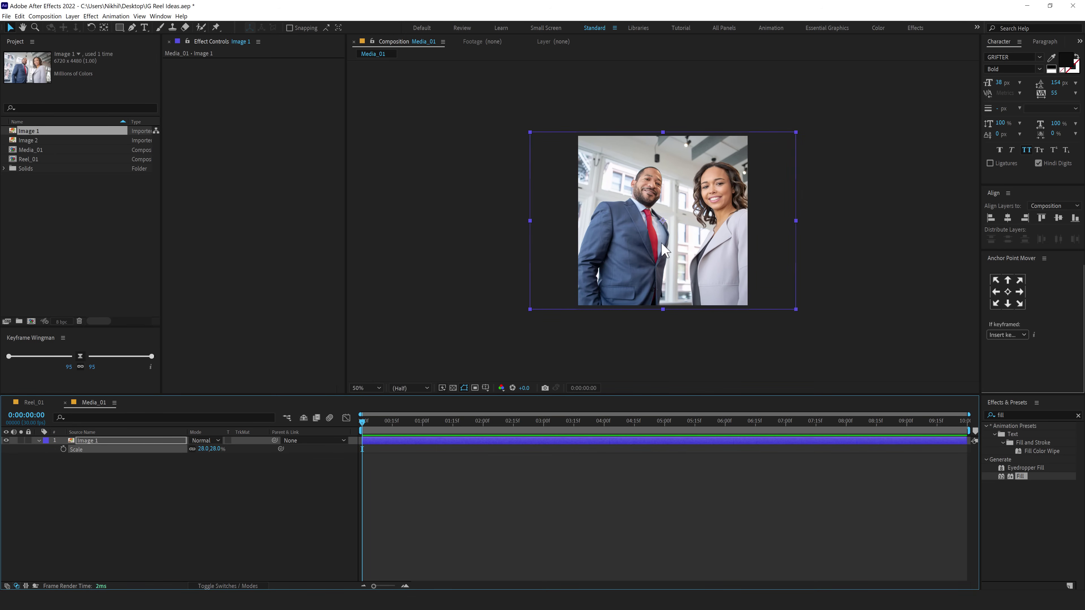
left_click_drag(661, 243, 653, 243)
- Add a text layer with the letter S in Reel_01, enlarge it to 970 px and position it in the upper half
left_click(43, 404)
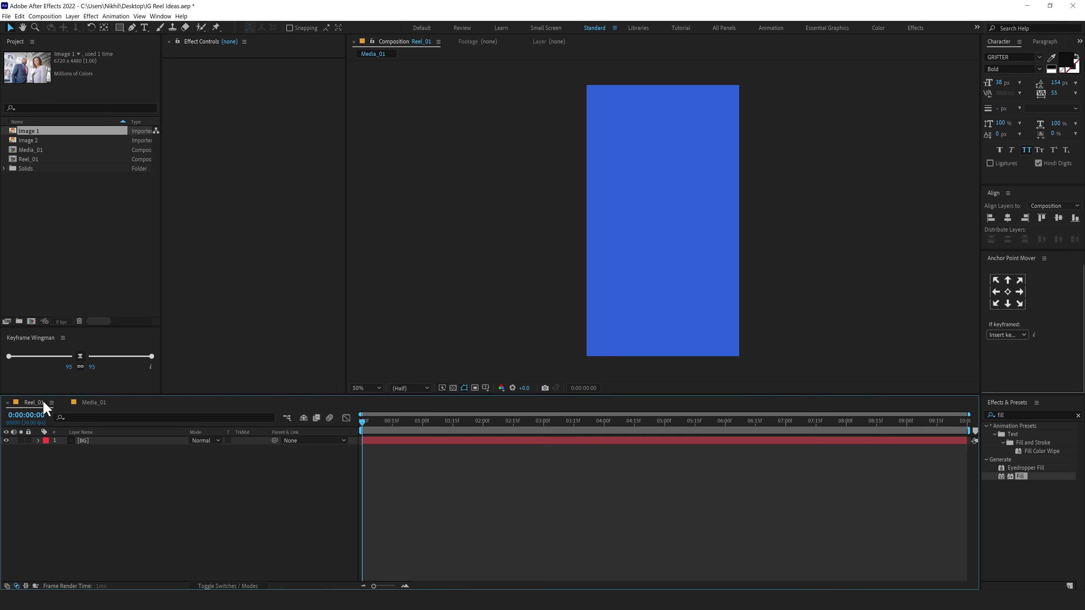
left_click(144, 28)
left_click(627, 187)
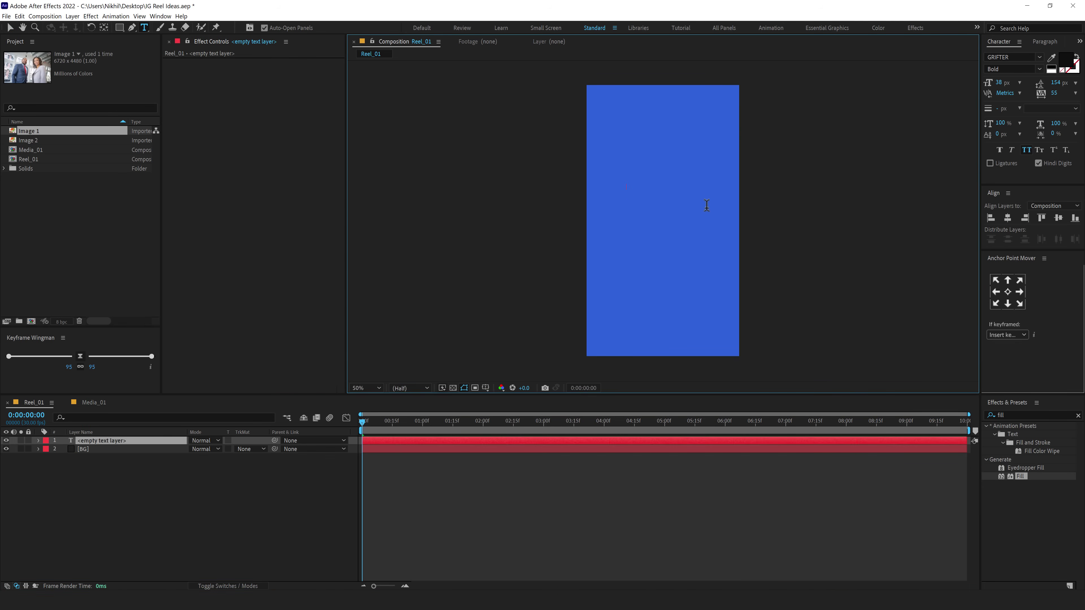
type("S")
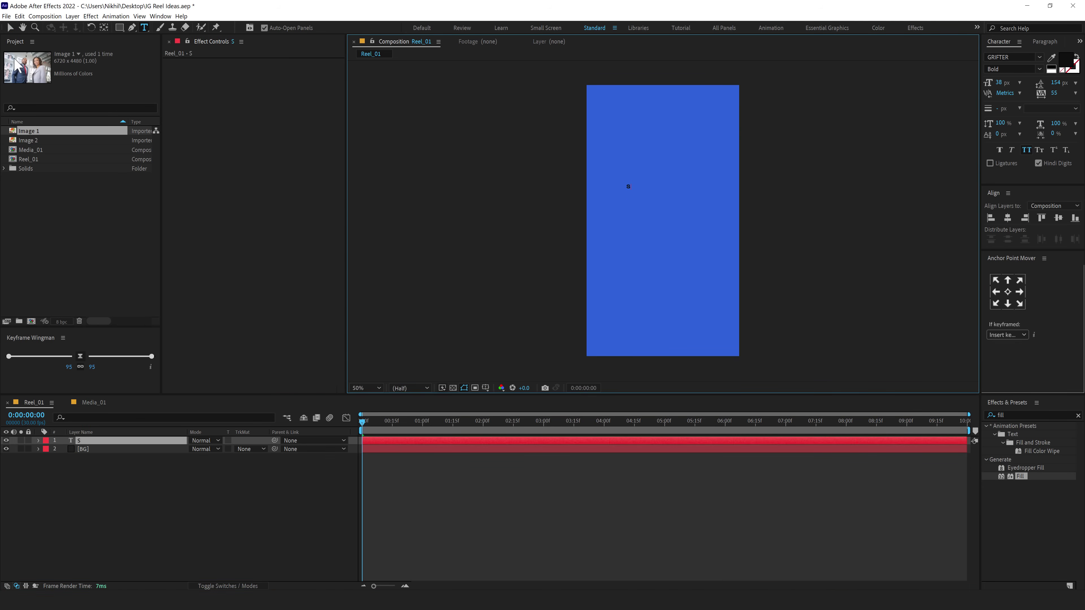
left_click(10, 28)
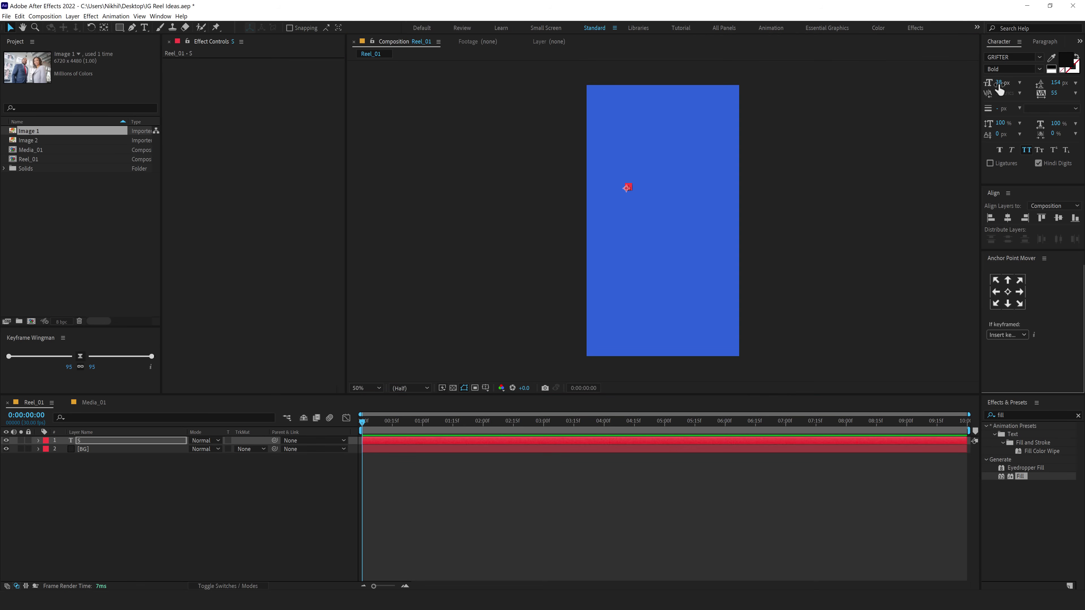
left_click_drag(1000, 83, 1034, 81)
left_click_drag(701, 182, 690, 197)
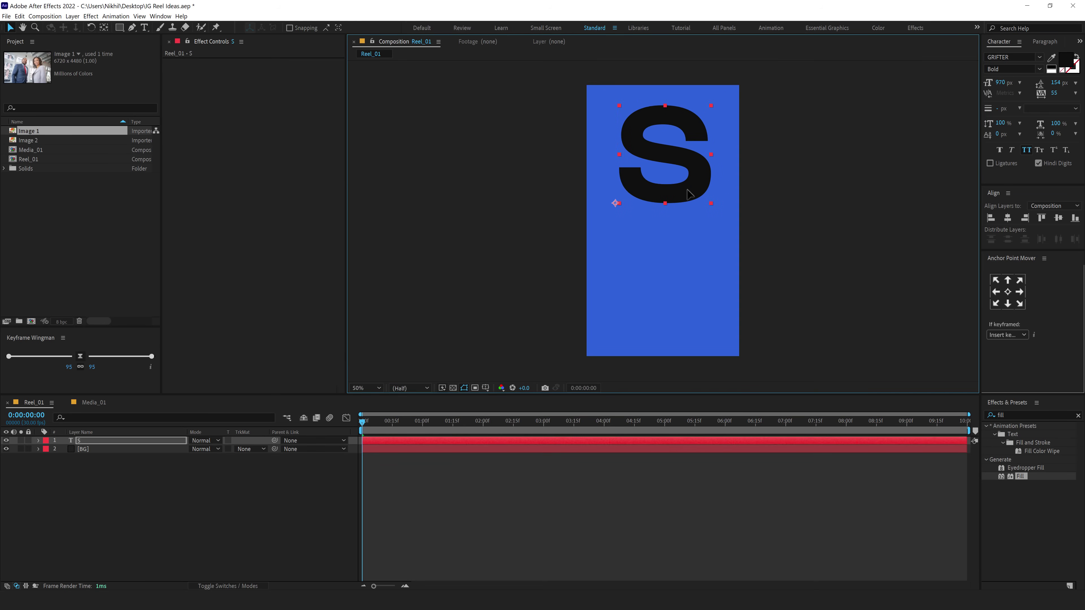
- Change the letter S text layer's font to Poppins ExtraBold
left_click(1022, 57)
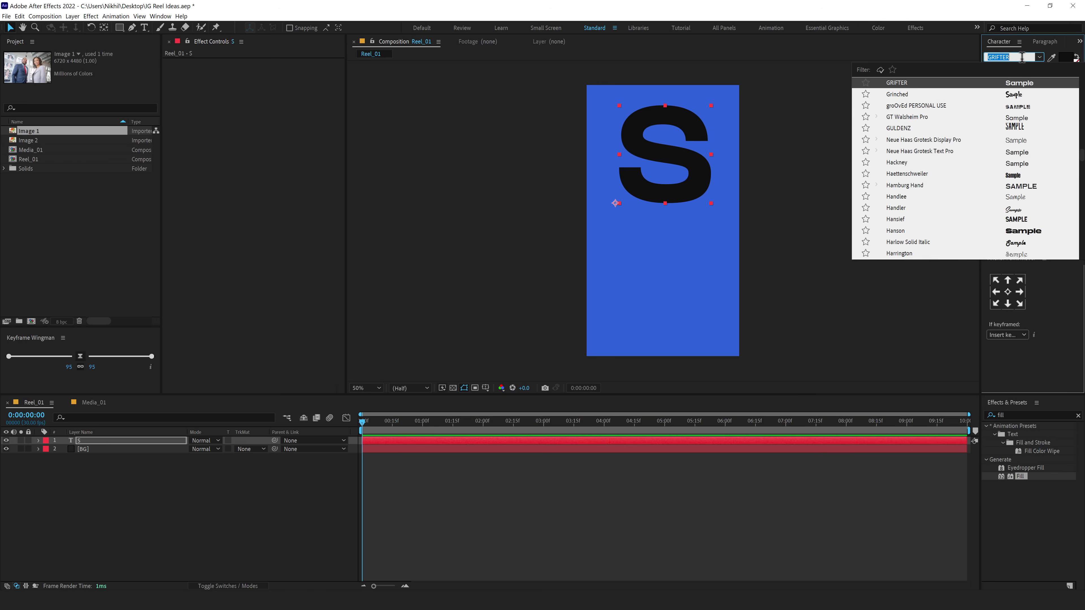
type("poppi")
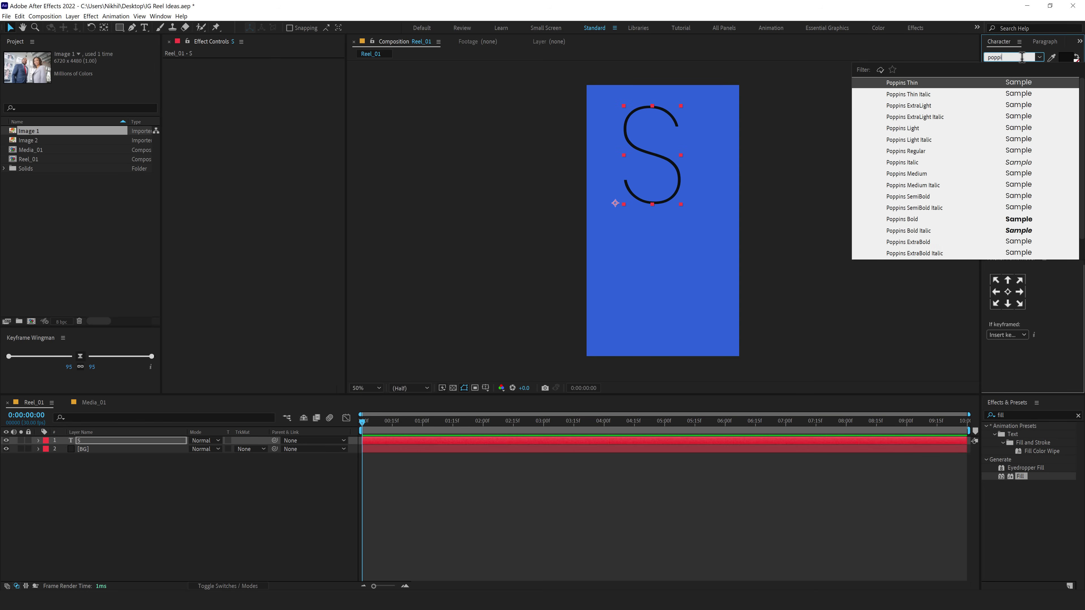
left_click(930, 242)
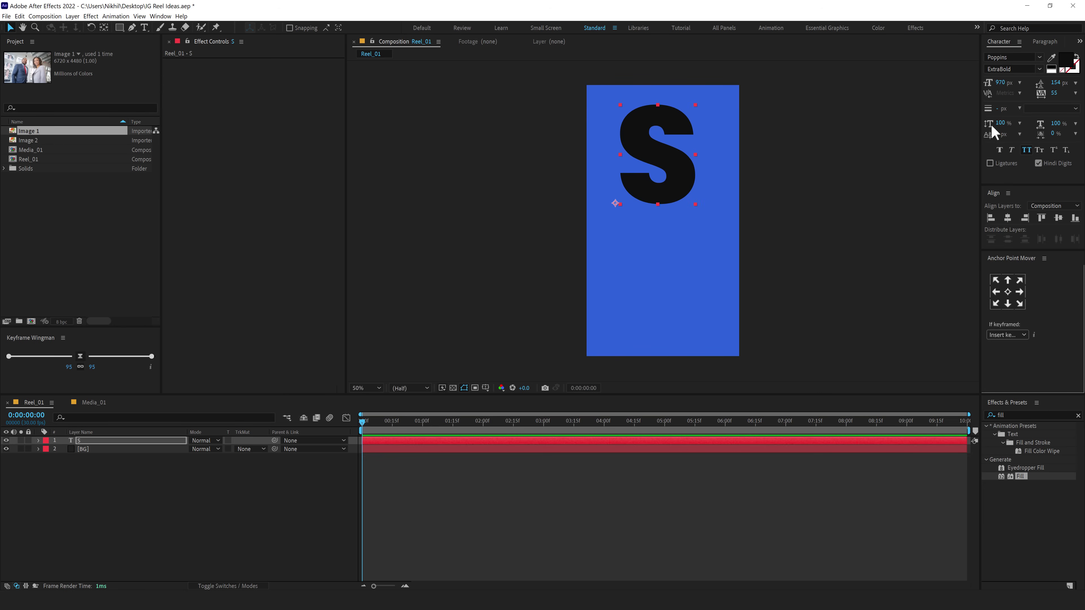
- Move the letter S slightly lower in the frame and center its anchor point on the letter
left_click_drag(673, 190, 672, 206)
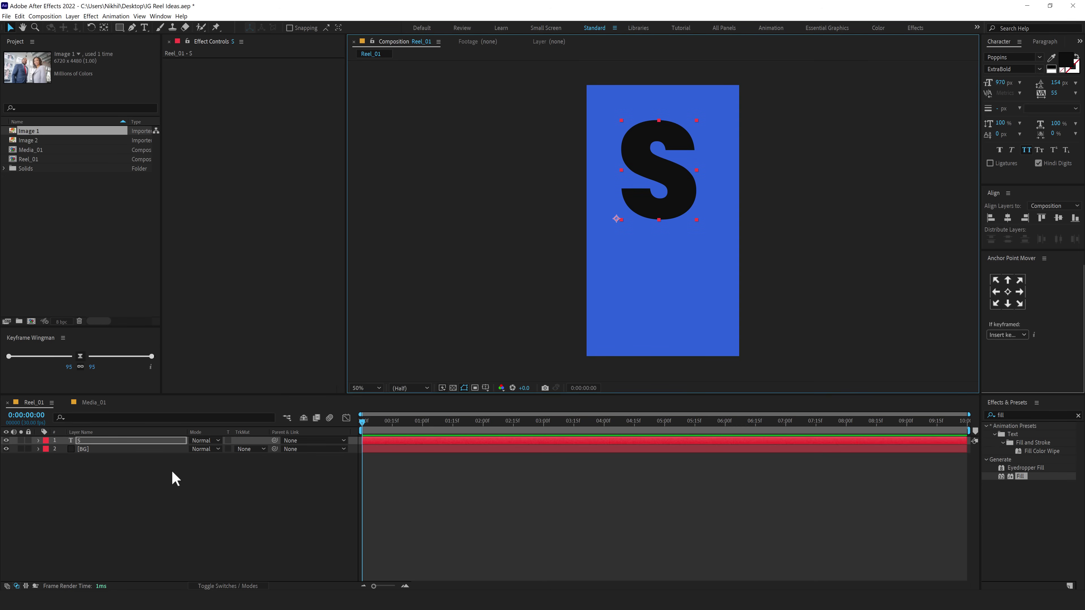
left_click(1007, 292)
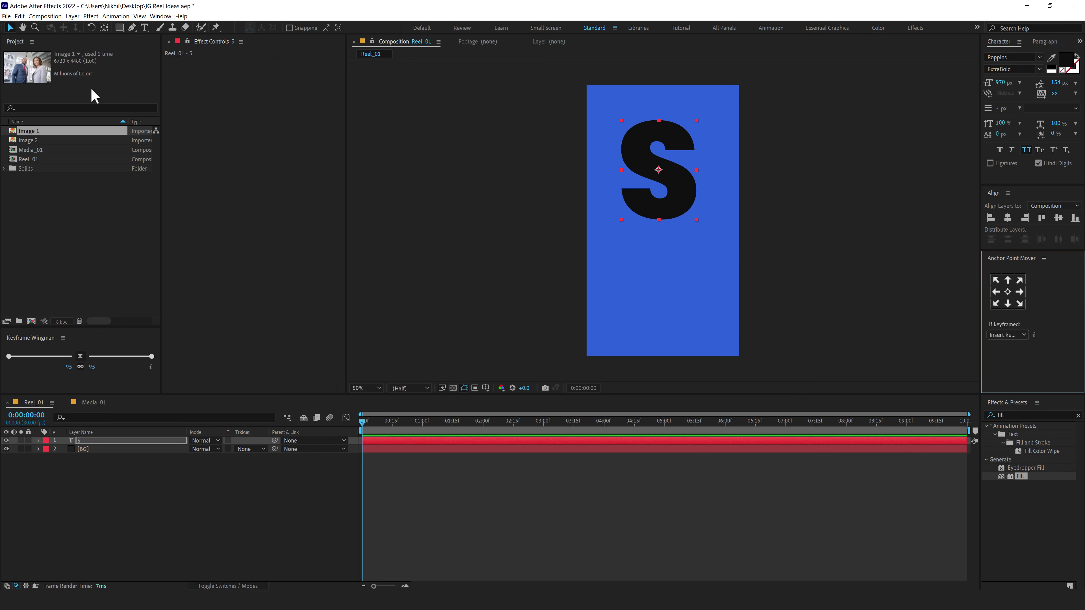
left_click(103, 28)
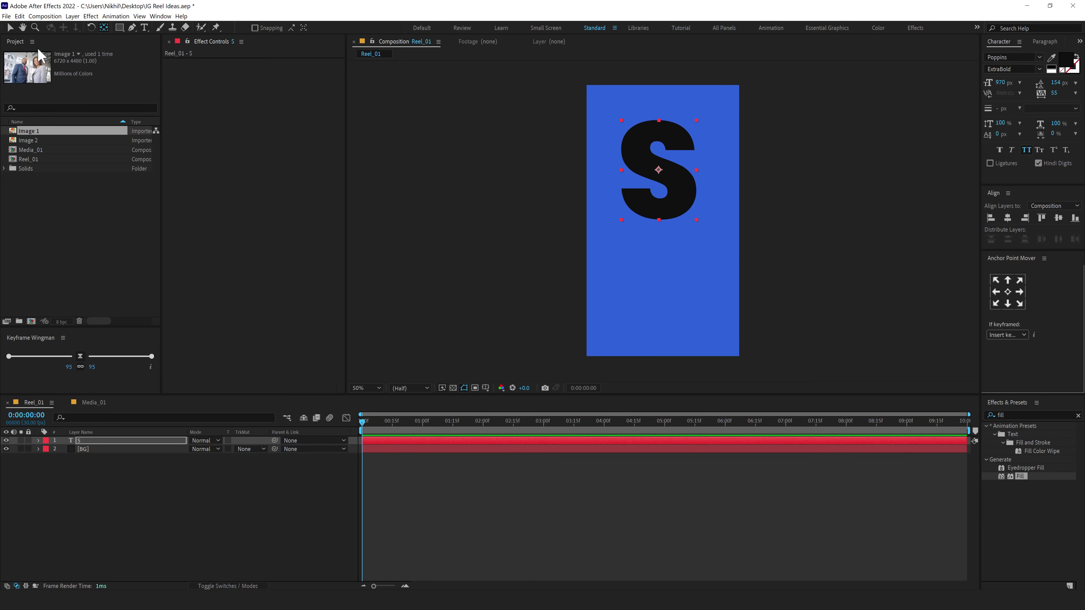
left_click(10, 29)
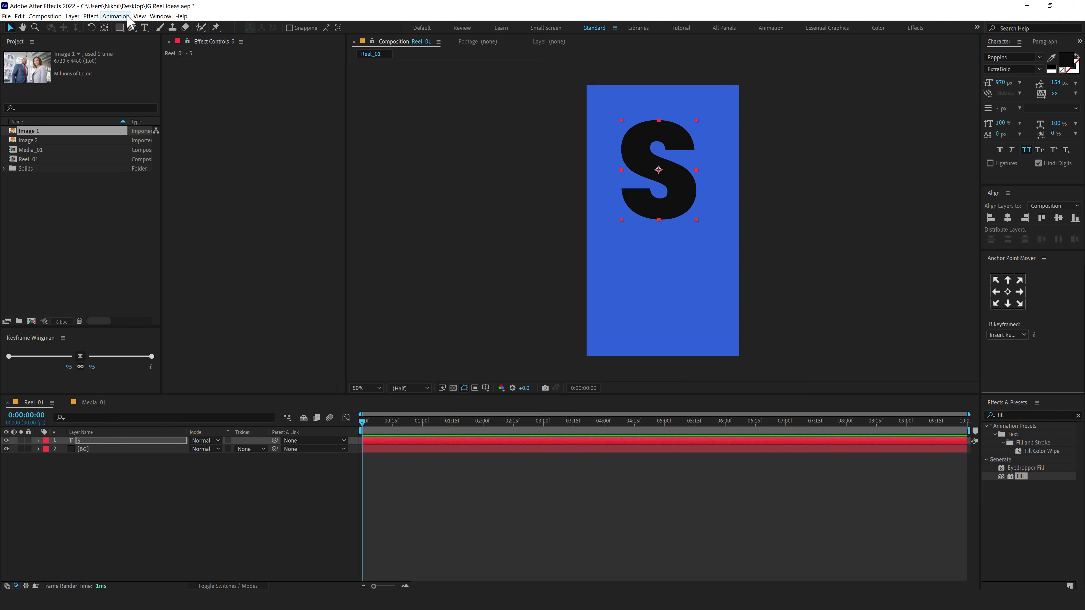
left_click(160, 17)
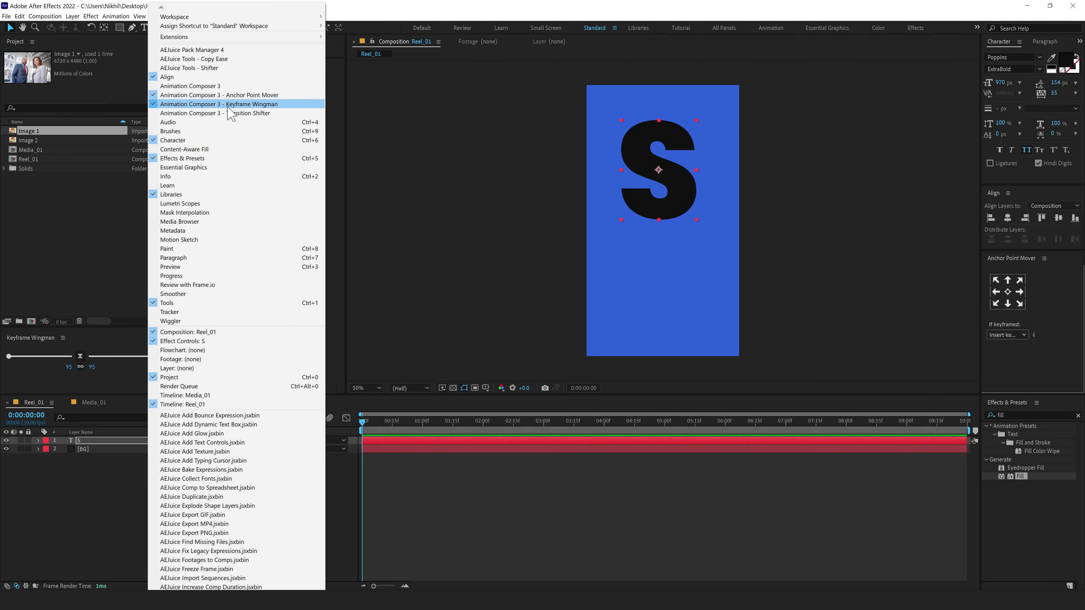
left_click(52, 219)
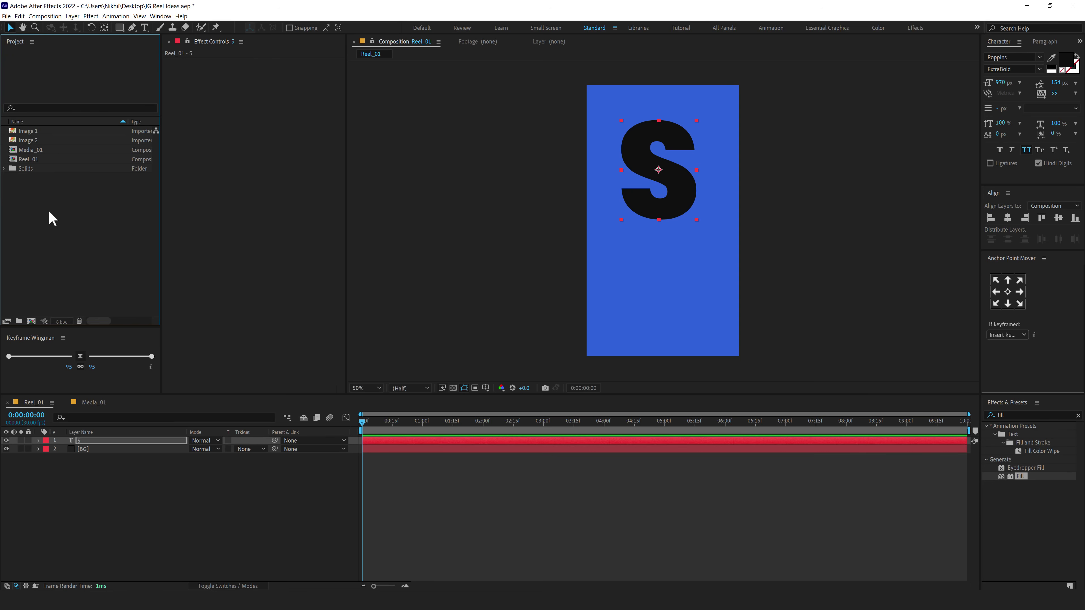
- Scale the S layer to 168% and rotate it 15°, shifting it slightly down and right within the frame
left_click(109, 441)
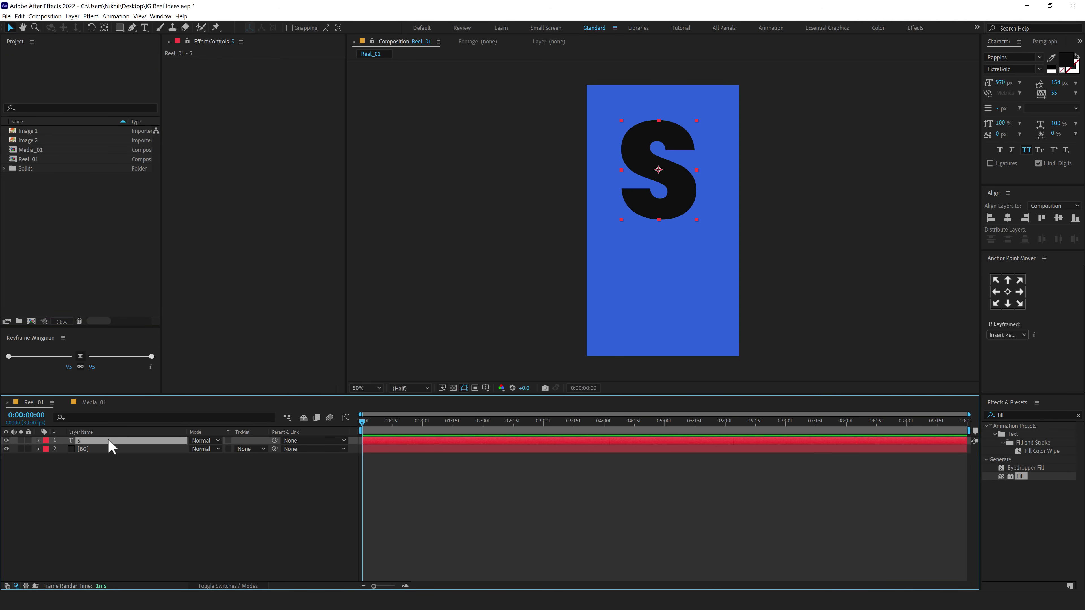
key("s")
mouse_move(216, 449)
left_mouse_down()
mouse_move(253, 450)
mouse_move(213, 450)
left_mouse_up()
key("r")
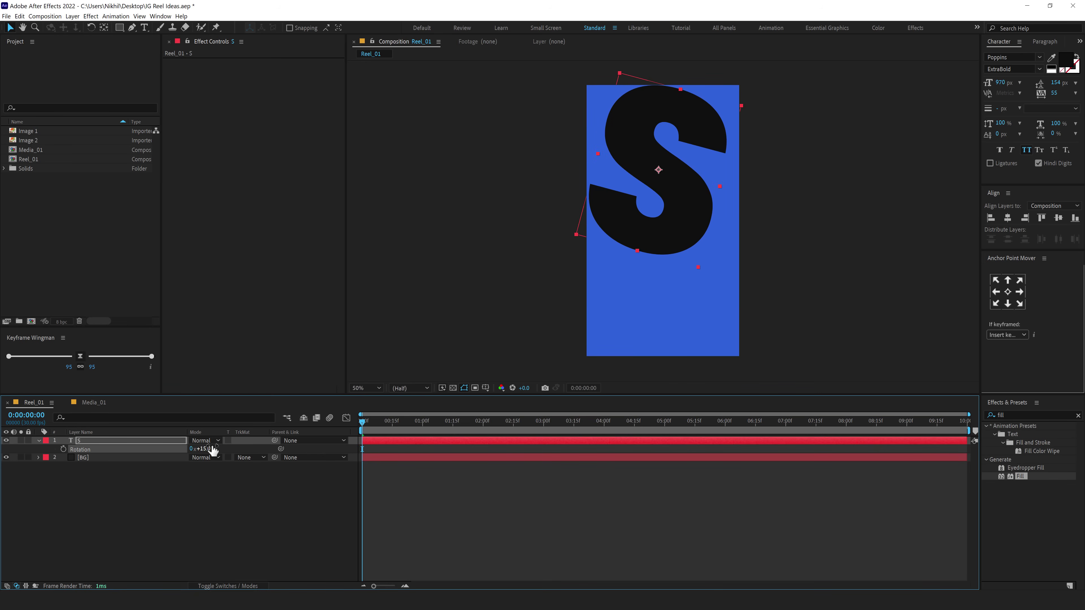
left_click_drag(673, 240, 678, 246)
- Place the Media_01 composition beneath the S layer in Reel_01 and set its track matte to Alpha Matte
left_click(26, 171)
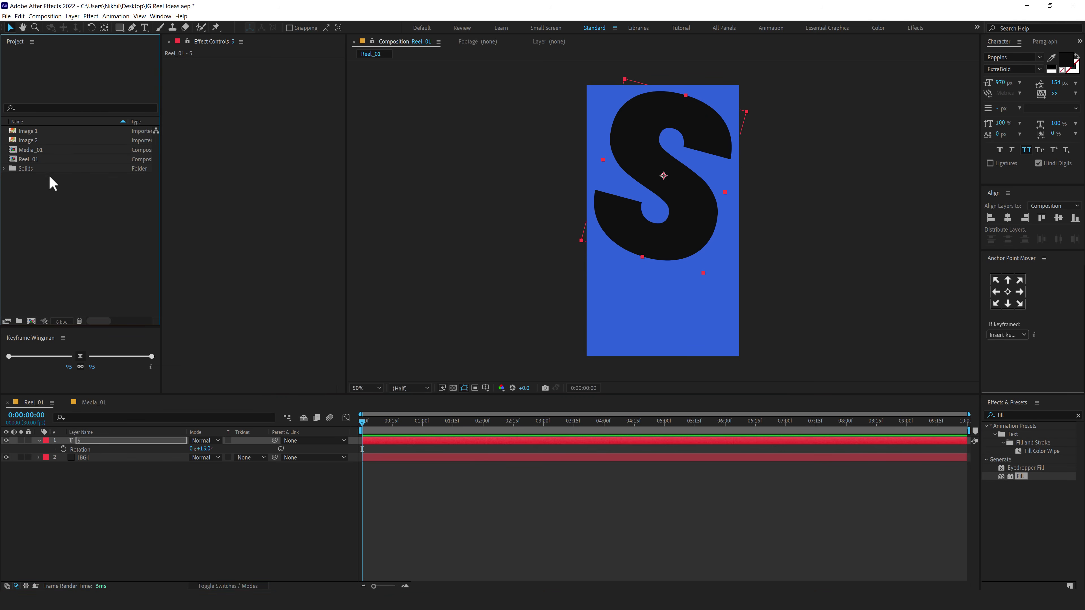
left_click_drag(37, 149, 106, 448)
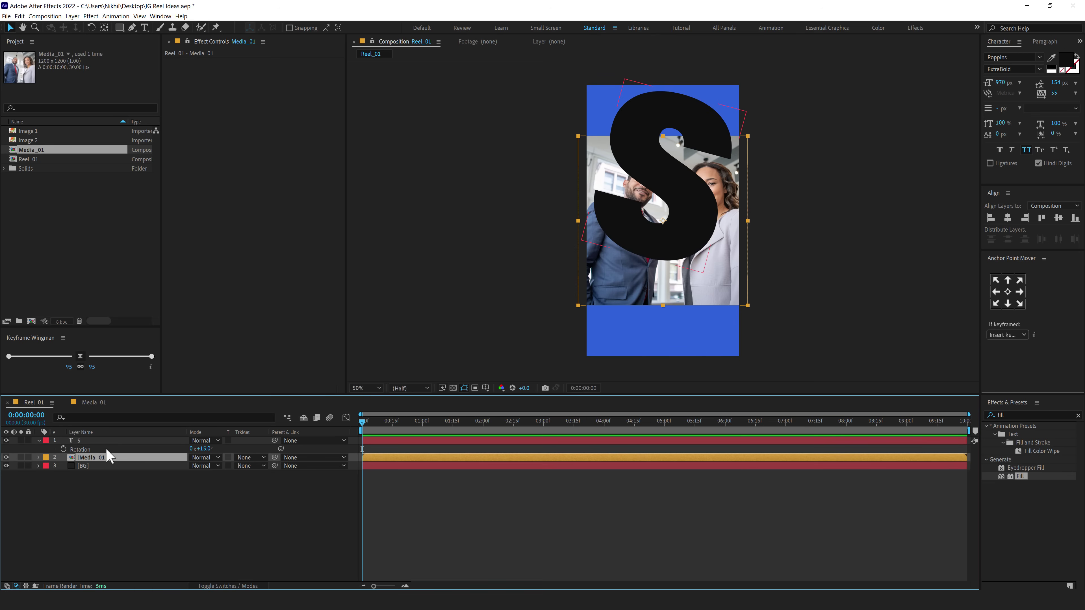
left_click(248, 458)
left_click(251, 478)
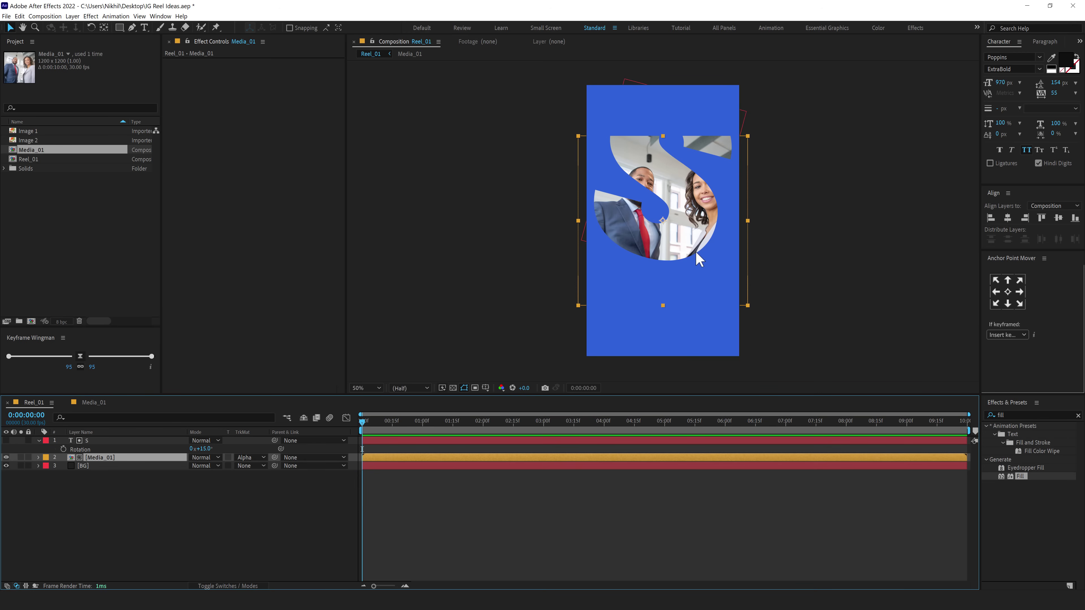
- Move Media_01 up behind the S so both faces show, and scale it to 105%
left_click_drag(707, 256, 702, 223)
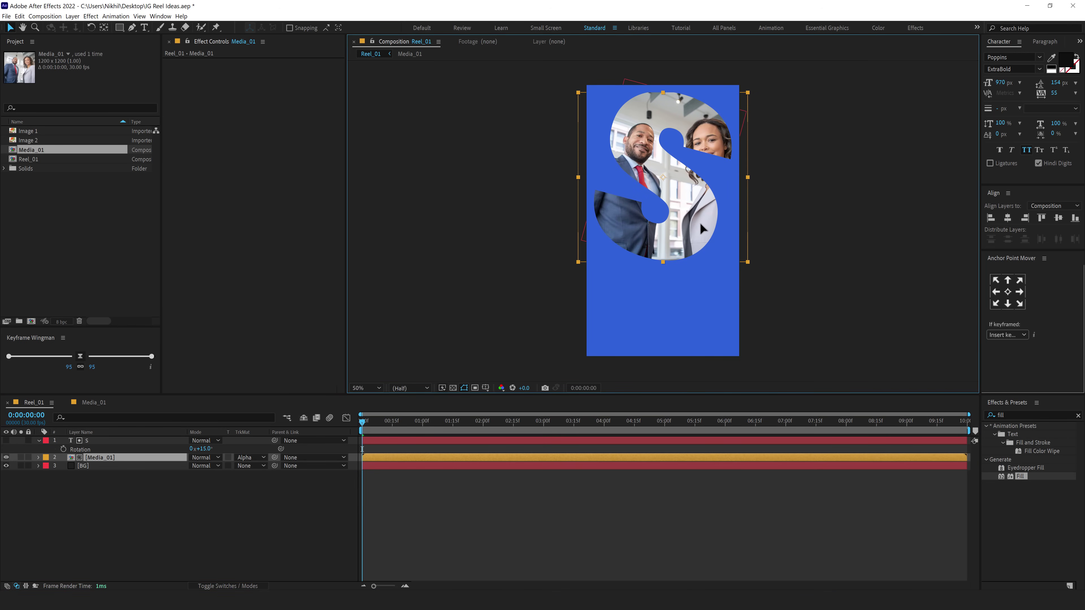
key("s")
left_click(222, 466)
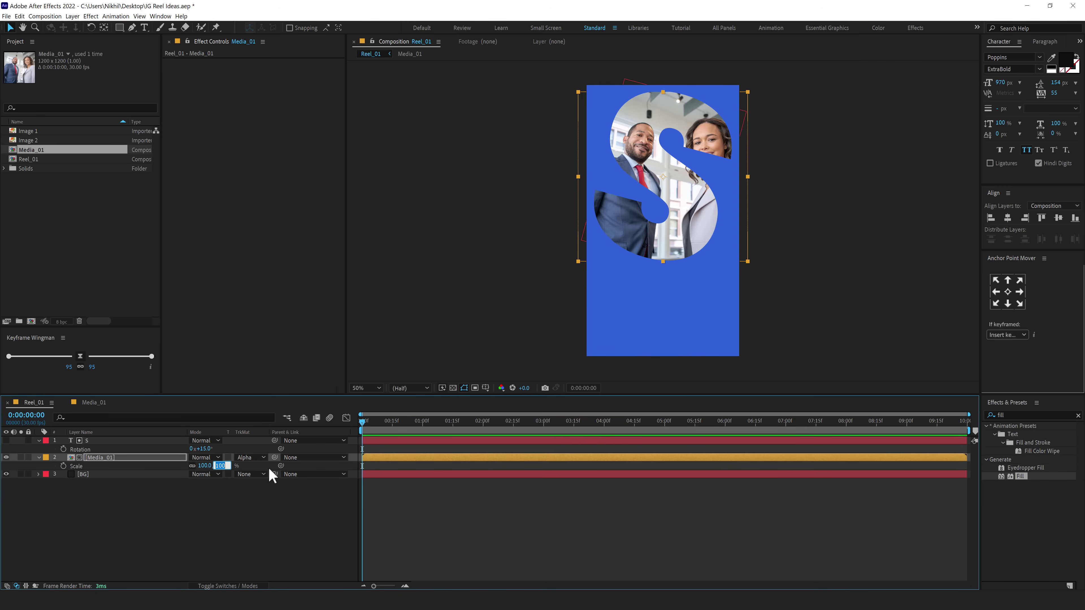
key("Return")
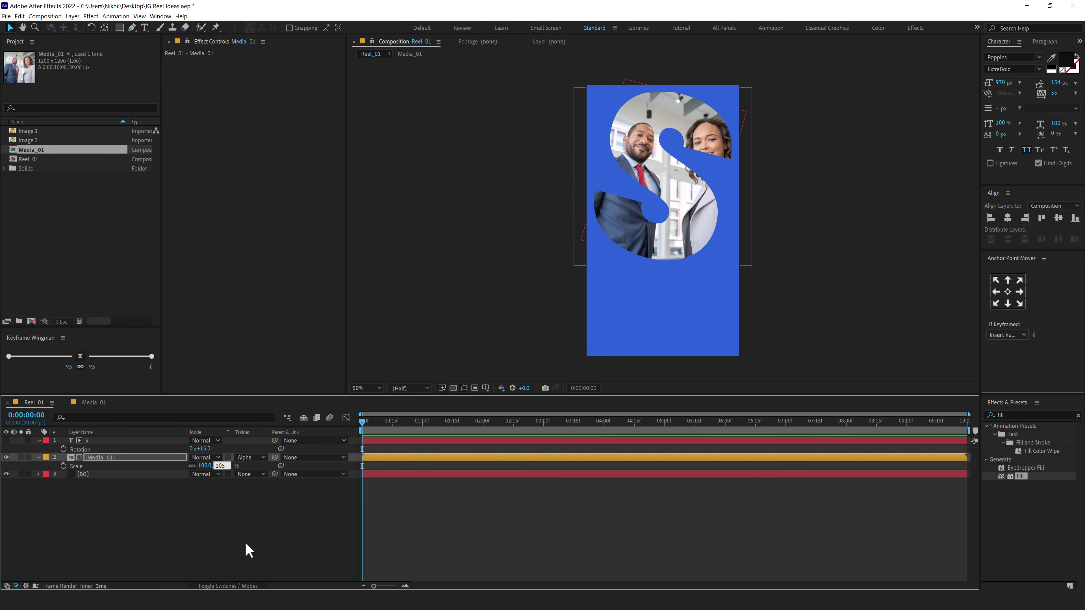
left_click(249, 551)
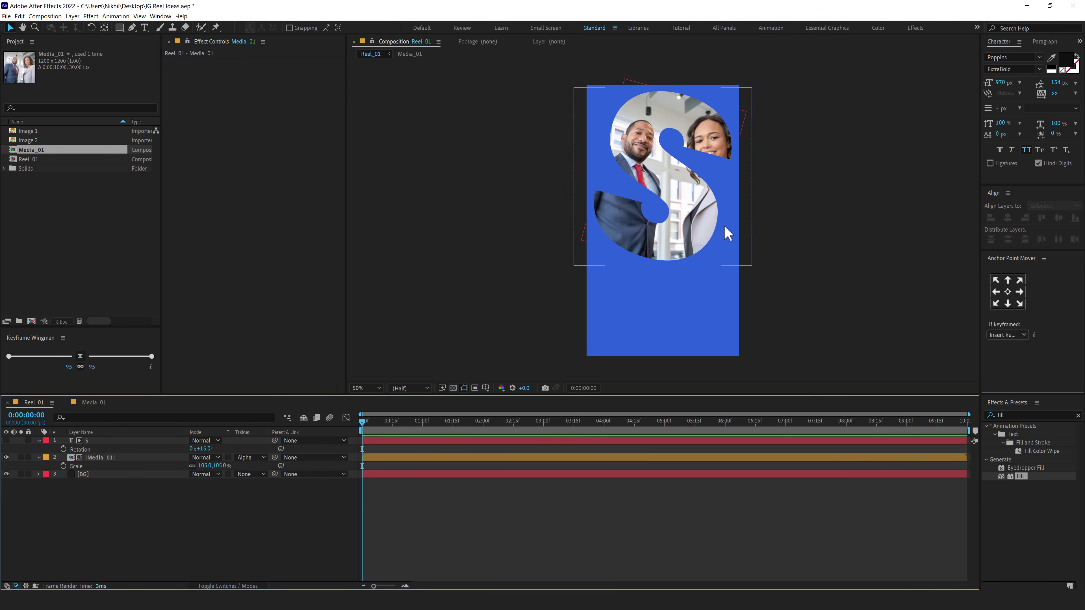
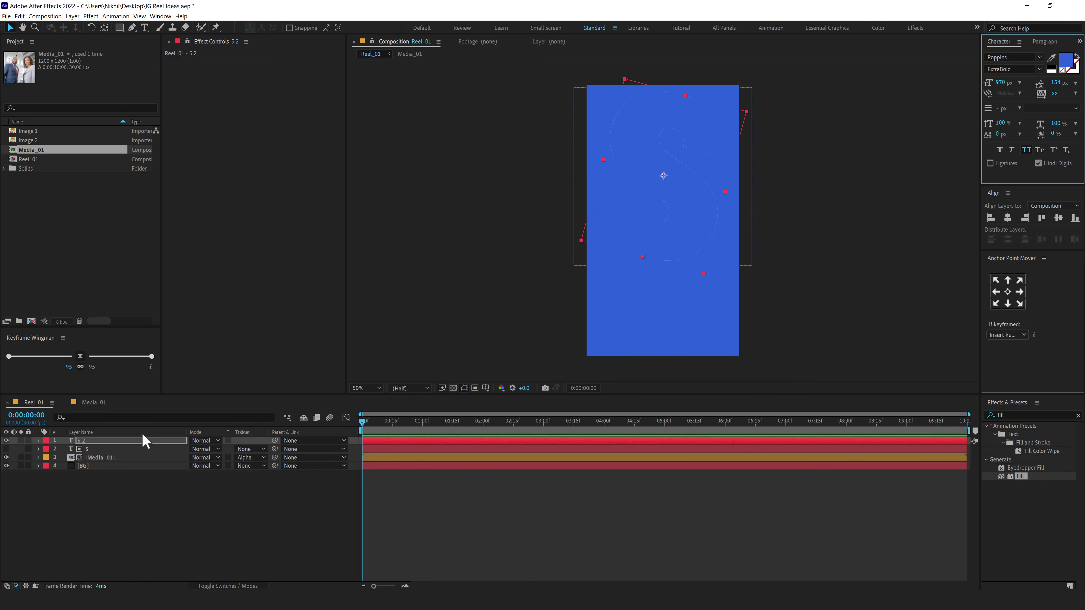
- Move the blue duplicate layer S 2 below Media_01 and scale it to 250%
left_click_drag(104, 442, 105, 461)
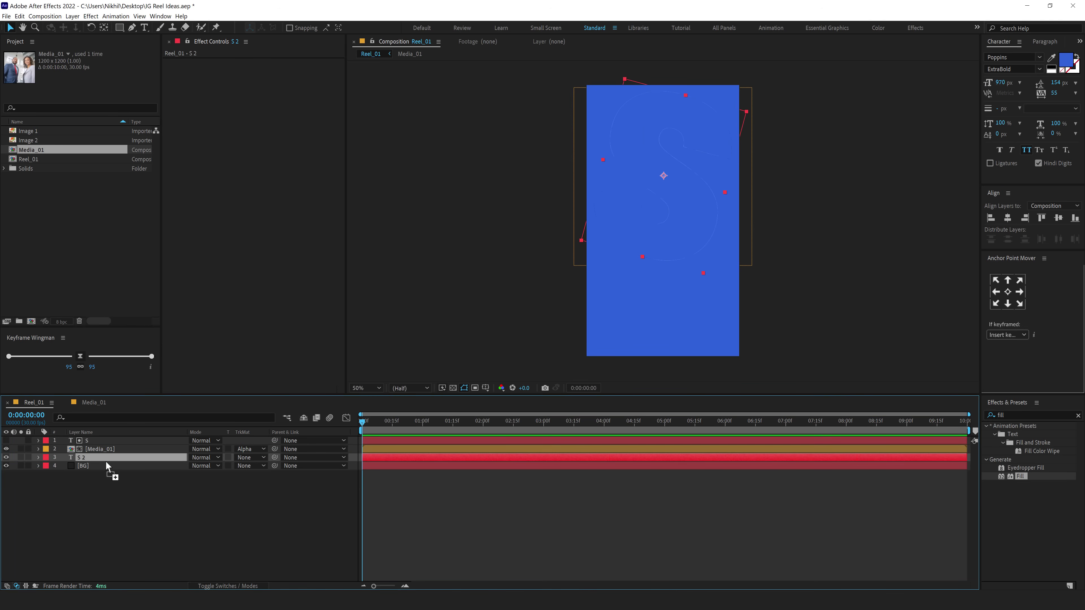
key("s")
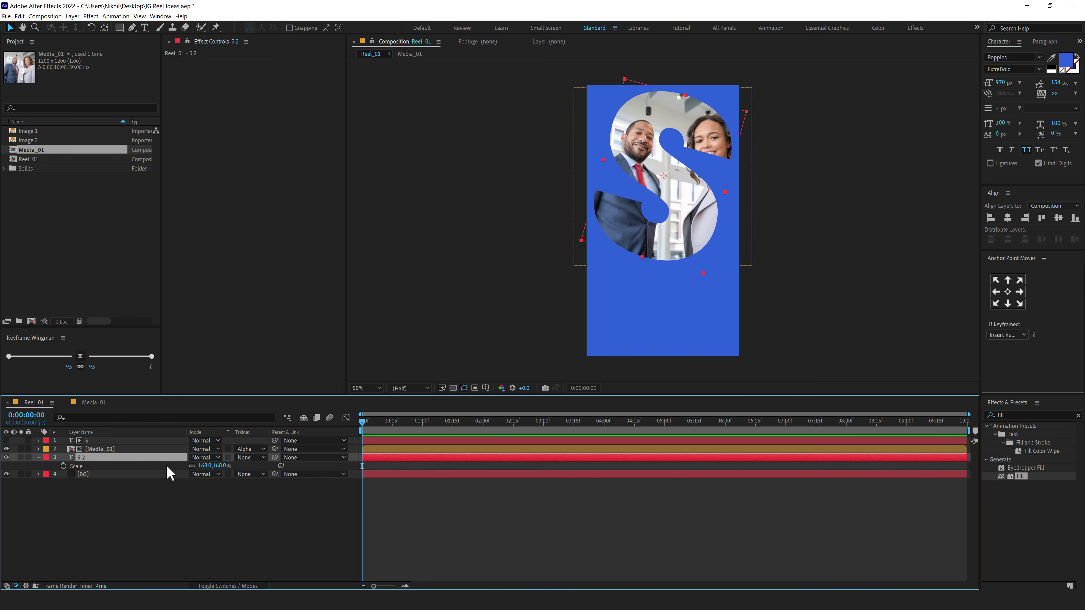
left_click_drag(222, 466, 261, 466)
- Add a Drop Shadow layer style to S 2 with distance 0, size 252 and opacity 37%
right_click(103, 457)
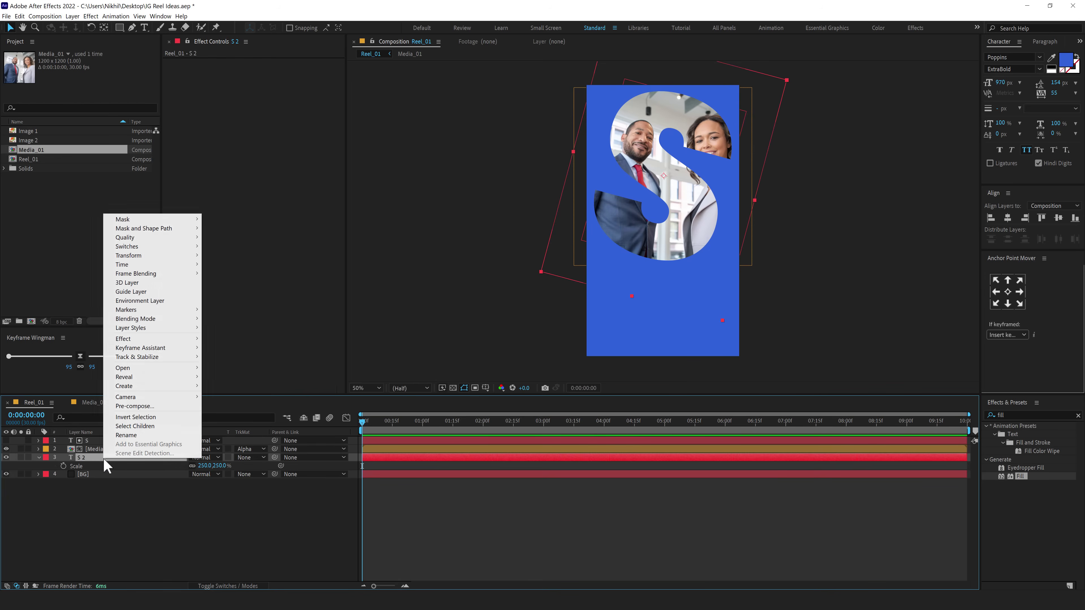
mouse_move(176, 329)
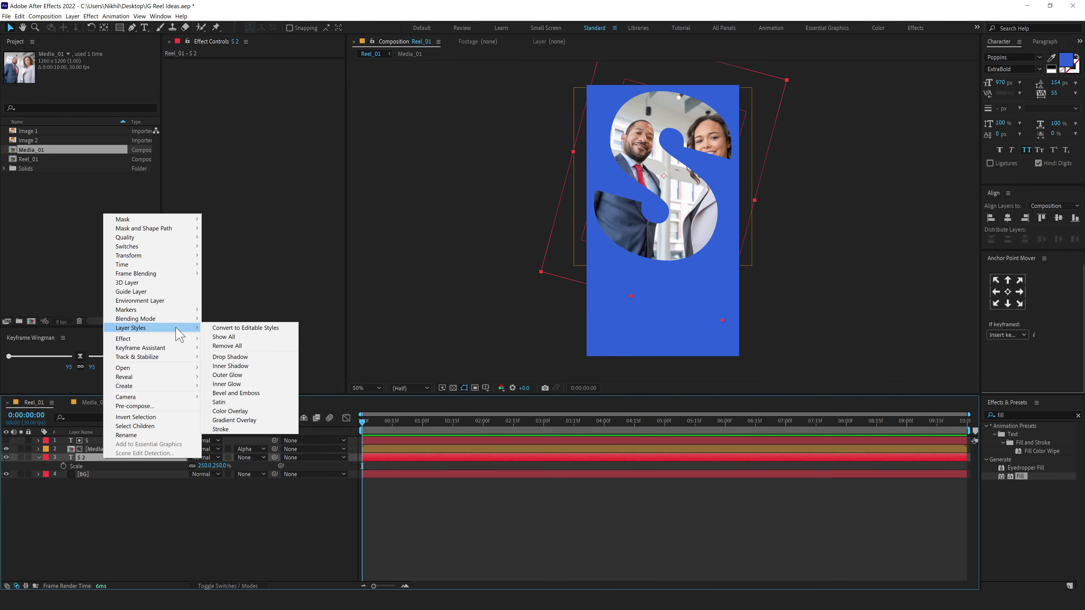
left_click(229, 356)
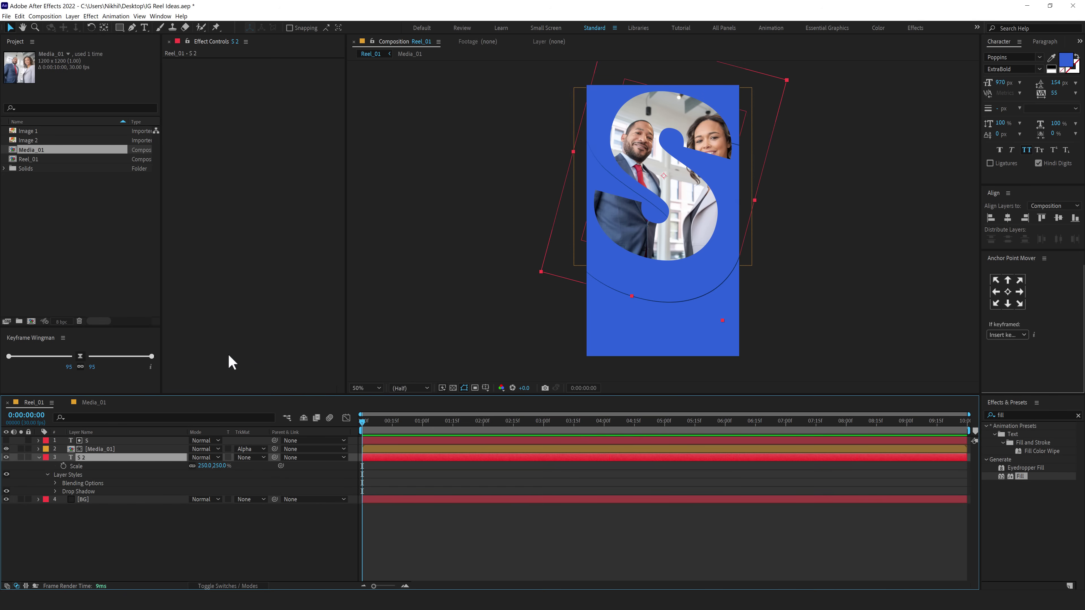
left_click(55, 492)
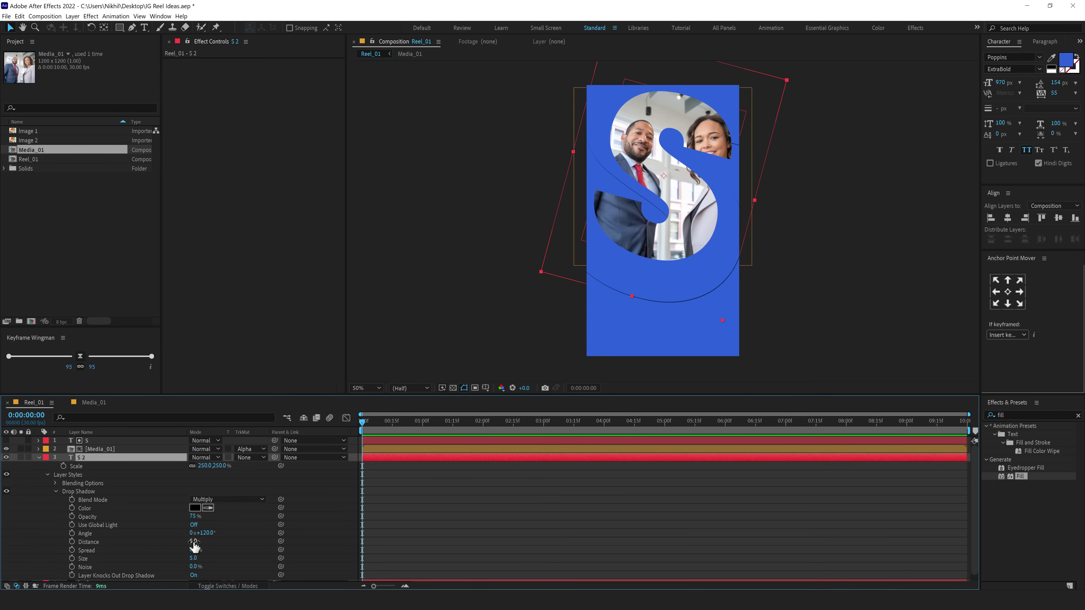
left_click_drag(193, 541, 308, 551)
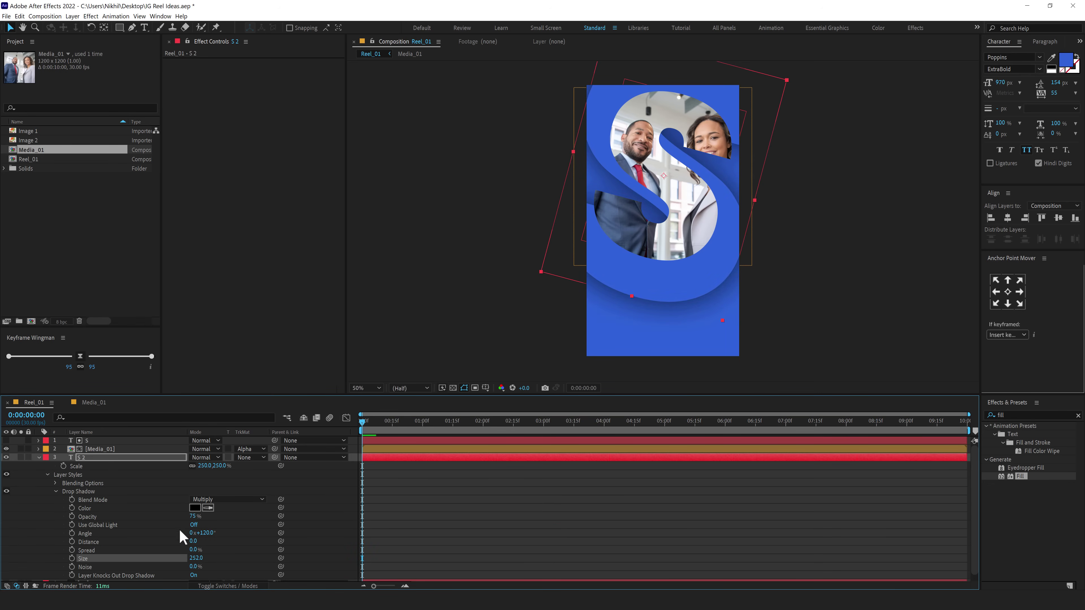
left_click_drag(194, 518, 160, 518)
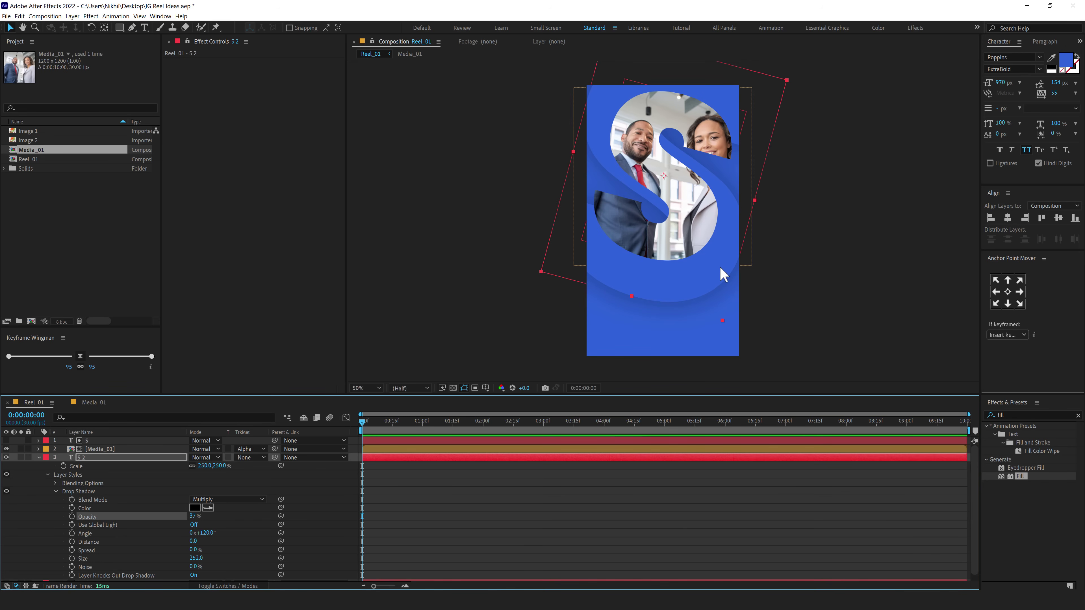
- Shift the S 2 layer slightly down and right and reduce its scale to 234%
left_click(39, 457)
left_click(84, 458)
key("s")
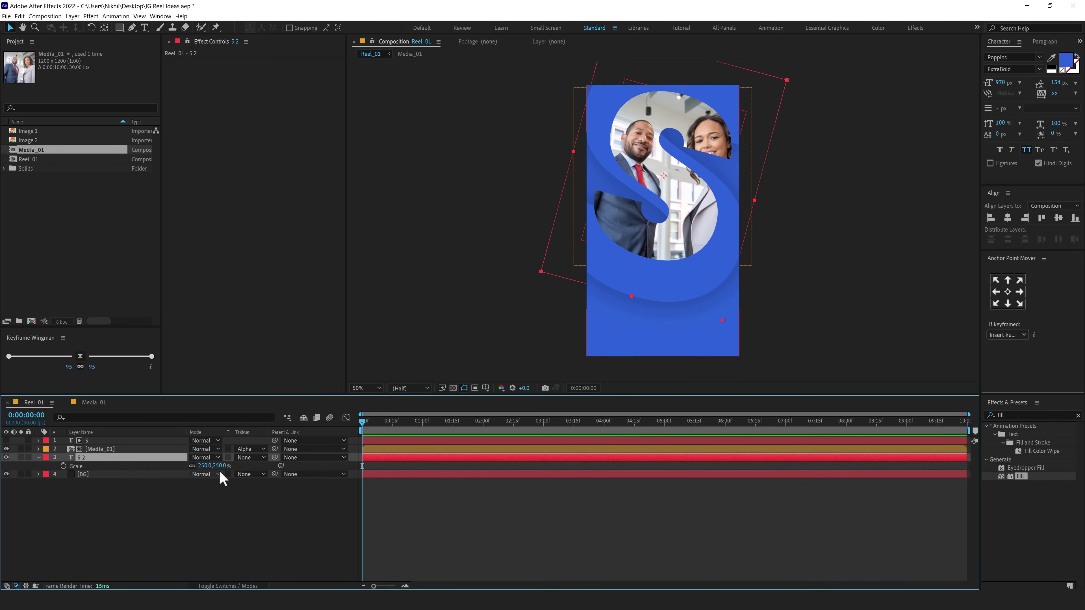
left_click_drag(220, 466, 219, 468)
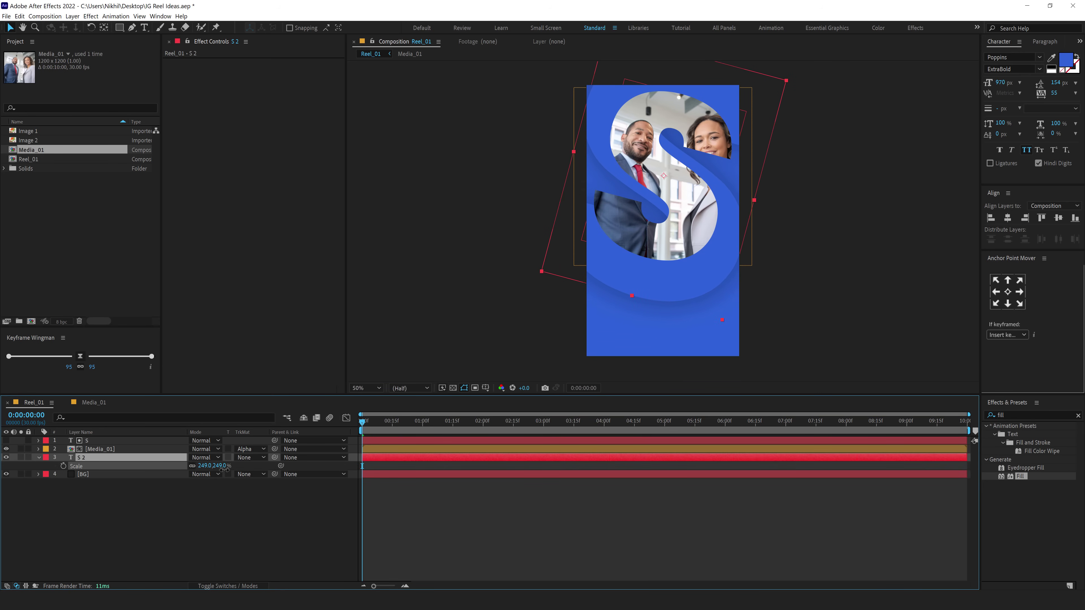
mouse_move(678, 280)
left_mouse_down()
mouse_move(679, 306)
mouse_move(679, 286)
left_mouse_up()
key("p")
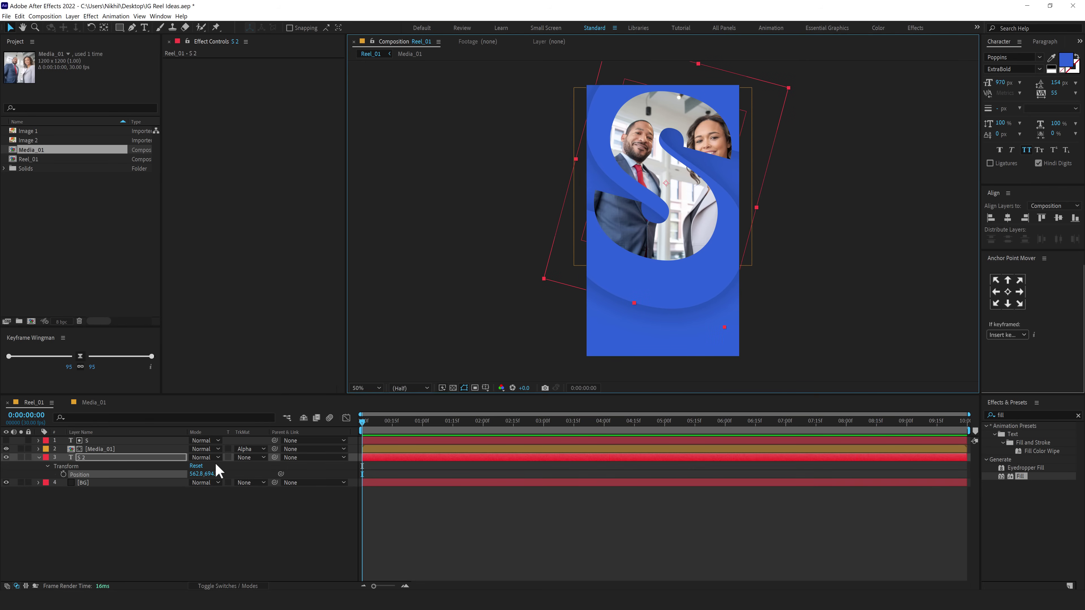
left_click_drag(211, 475, 210, 466)
key("s")
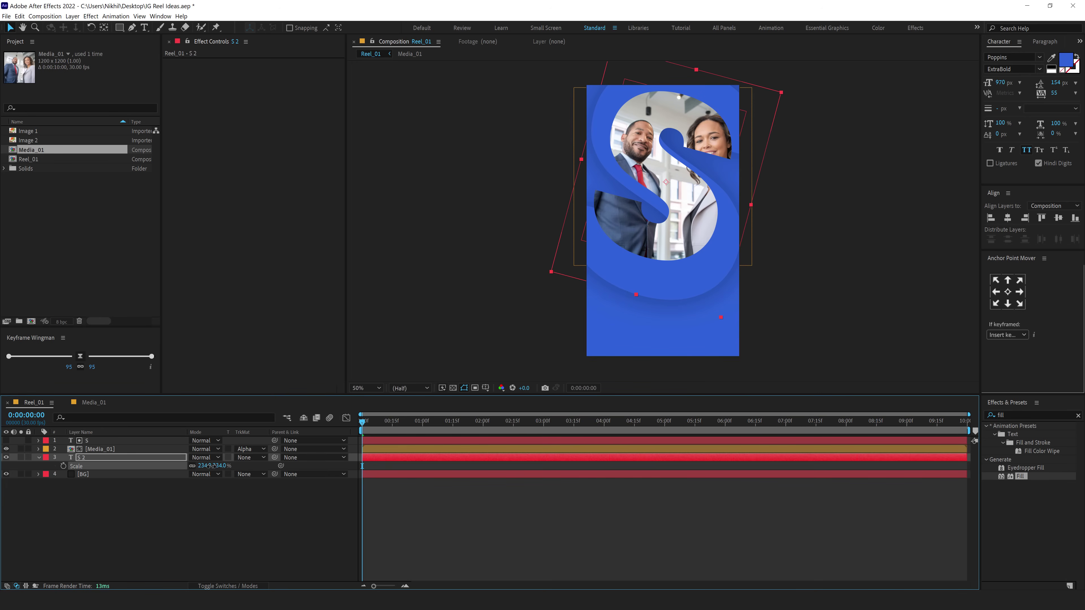
left_click(101, 493)
left_click(39, 457)
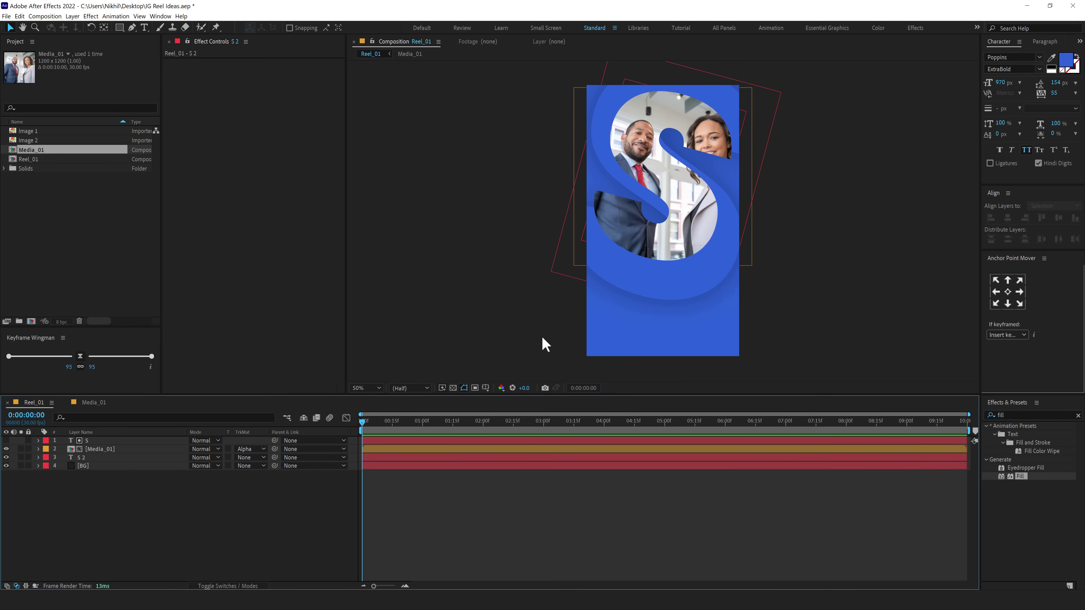
- Hide the S 2 and Media_01 layers and paste the business description into a paragraph text box across the lower part of the frame
left_click(144, 28)
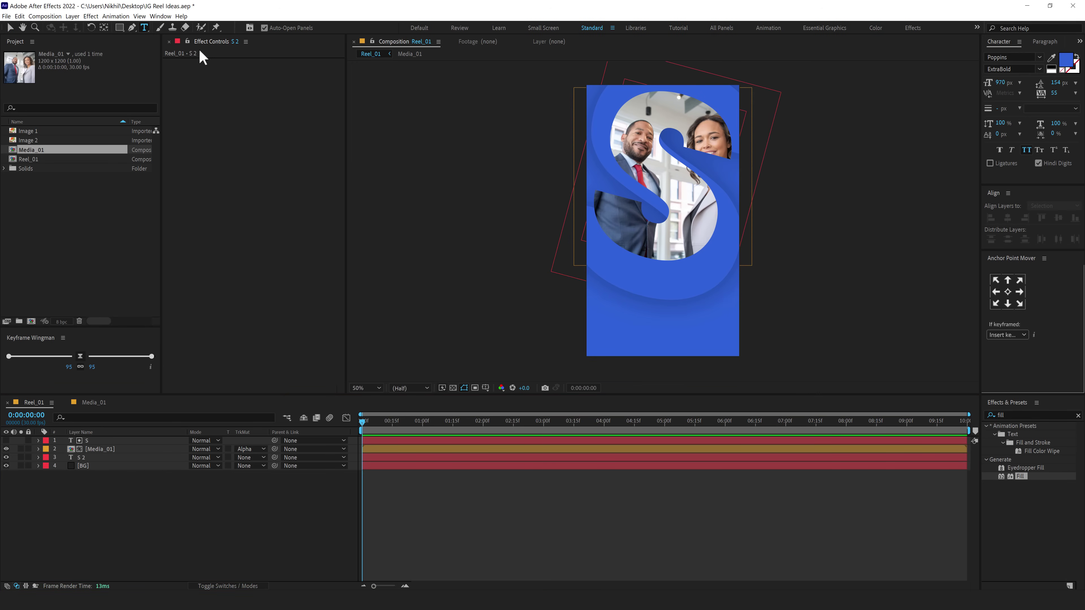
left_click(6, 457)
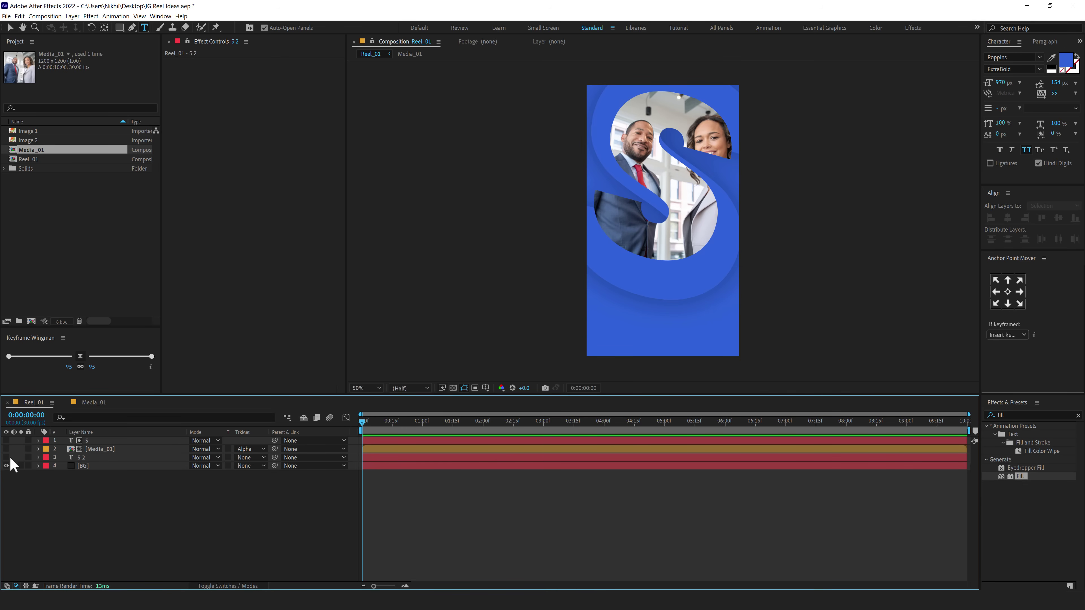
left_click(6, 448)
left_click_drag(597, 266, 733, 344)
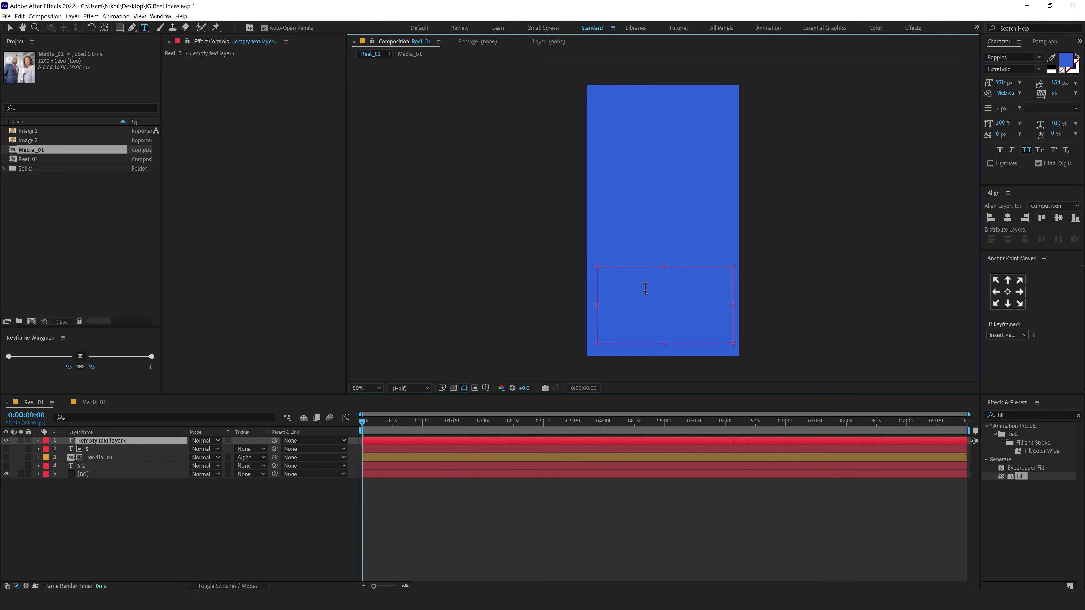
key("ctrl+v")
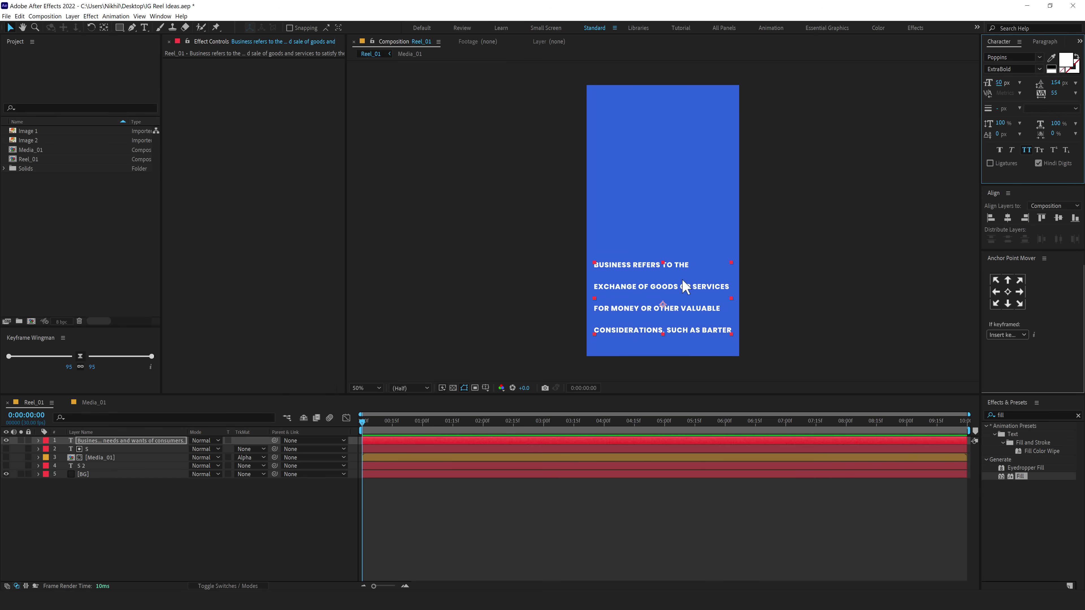
key("Escape")
- Style the paragraph in Poppins Medium without all caps, with a font size of 33 px and leading of 100 px
left_click(1039, 68)
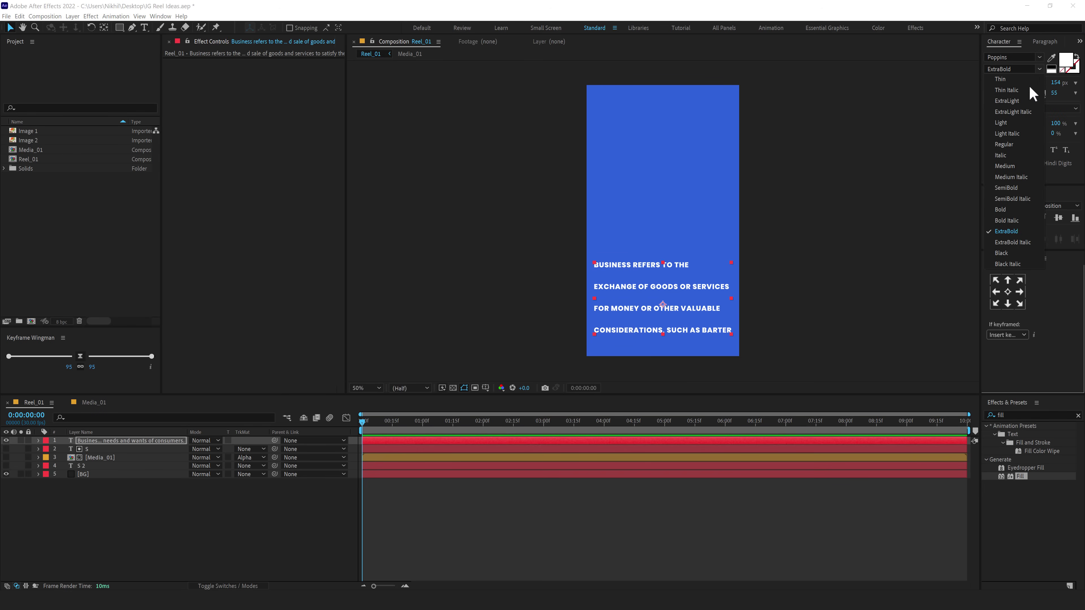
left_click(1012, 166)
left_click(1027, 149)
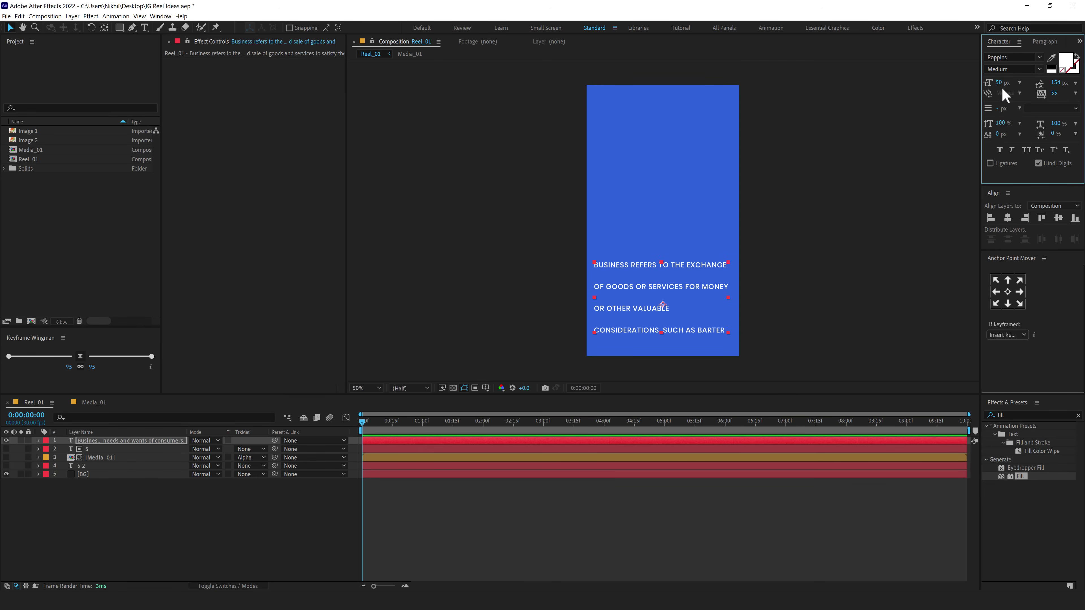
left_click_drag(1000, 82, 989, 82)
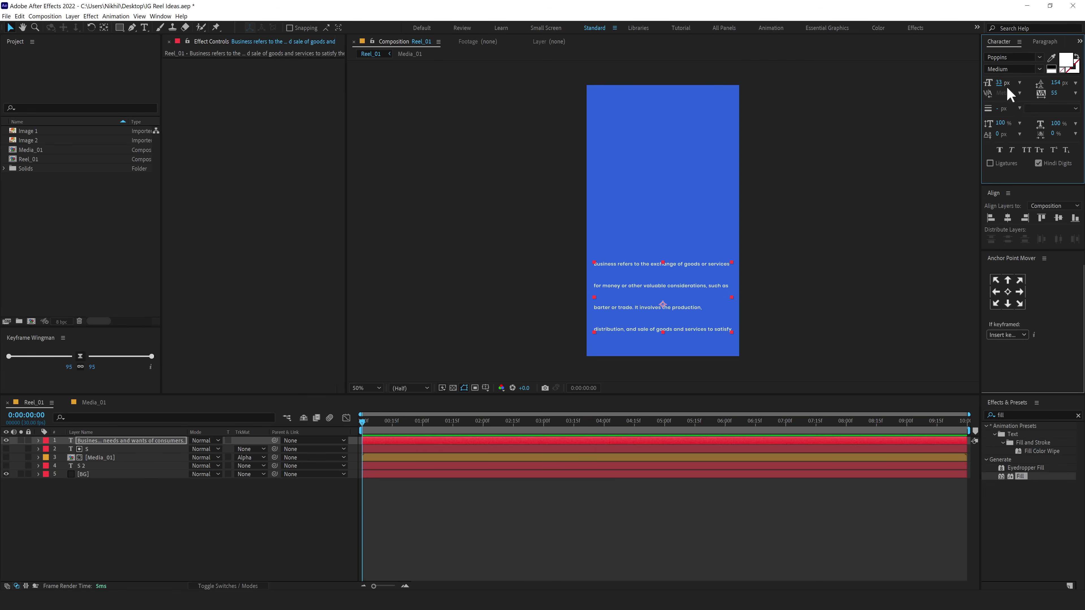
left_click_drag(1060, 83, 953, 76)
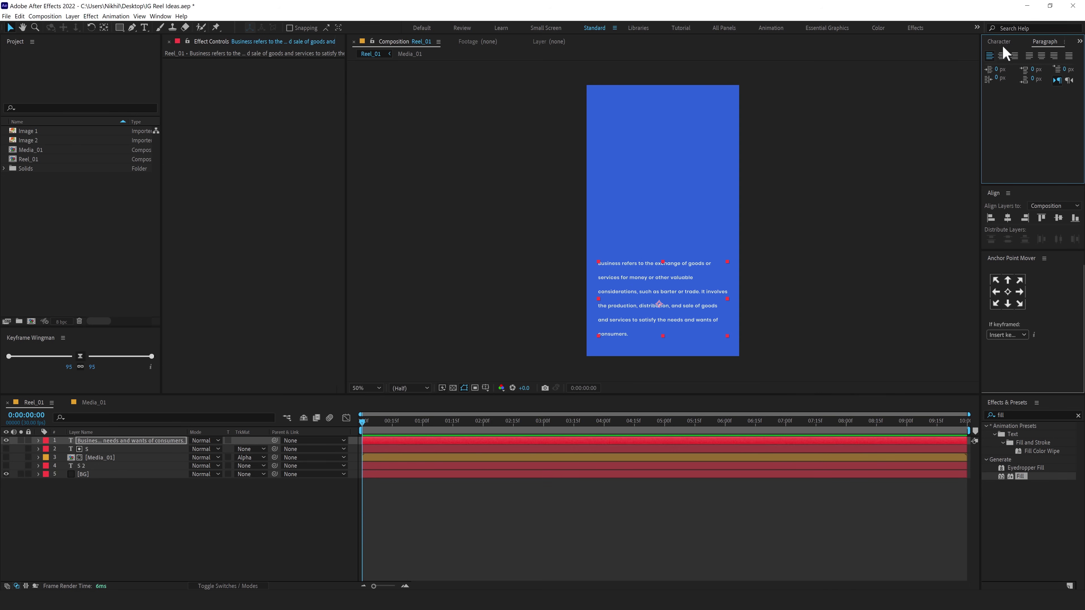
- Show the Media_01 and S 2 layers again and reduce the S matte layer's scale to 155%
left_click_drag(6, 458, 6, 466)
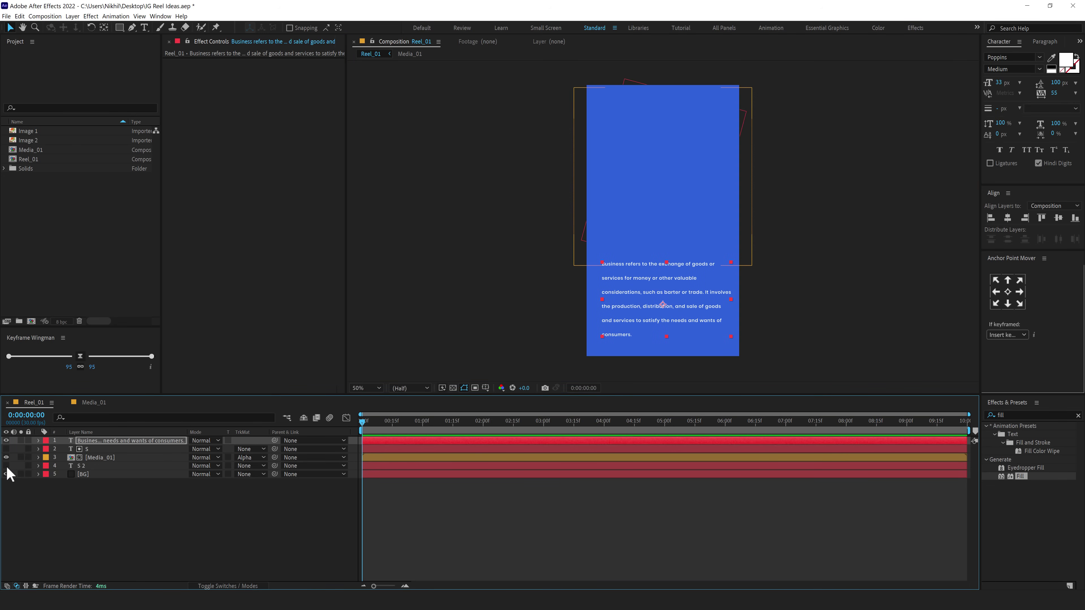
left_click(674, 316)
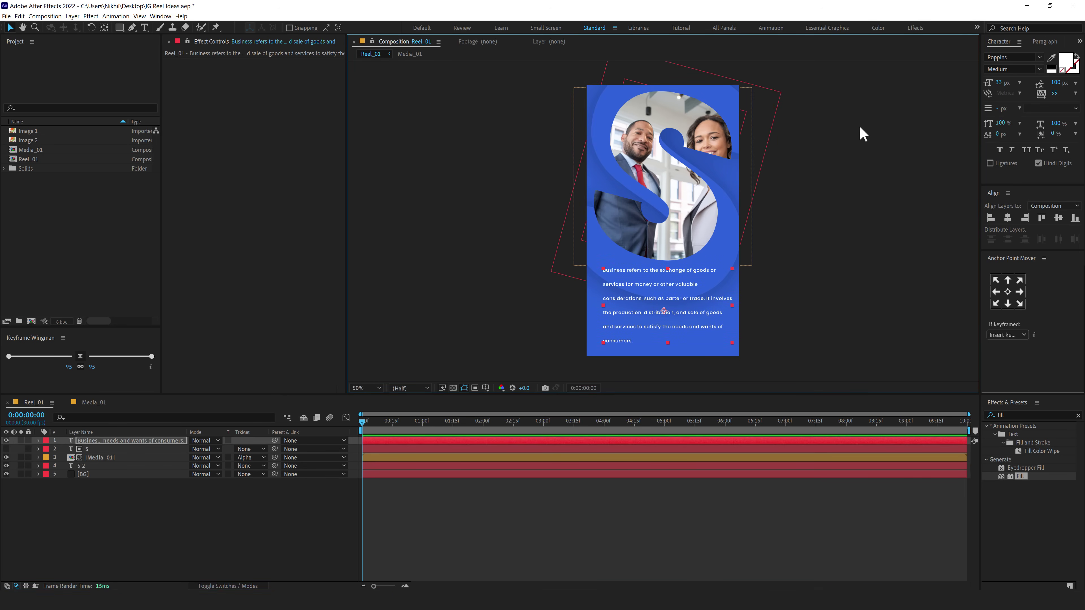
left_click(88, 449)
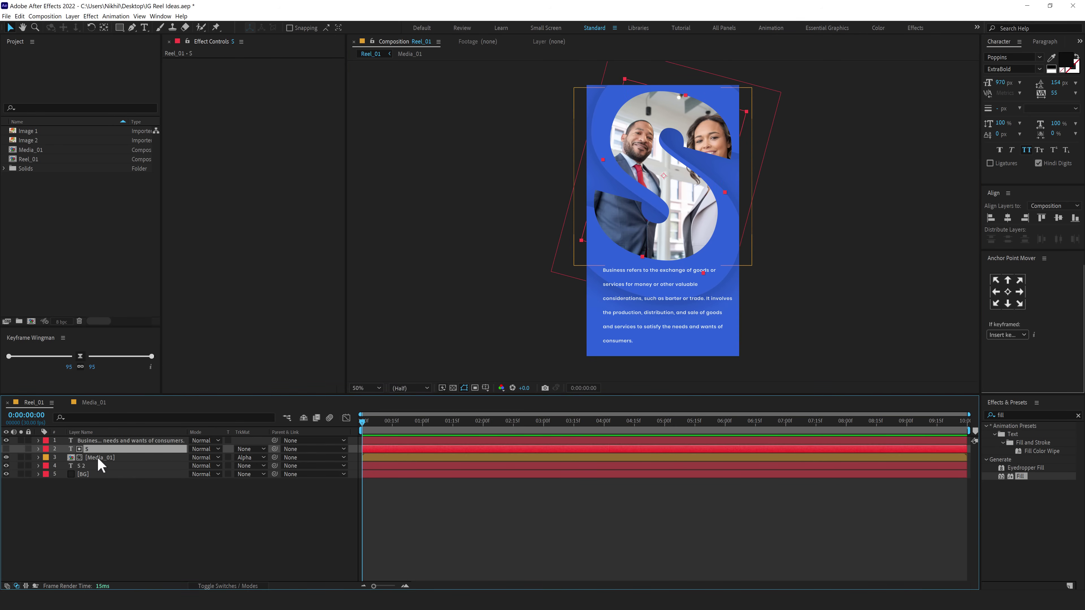
key("s")
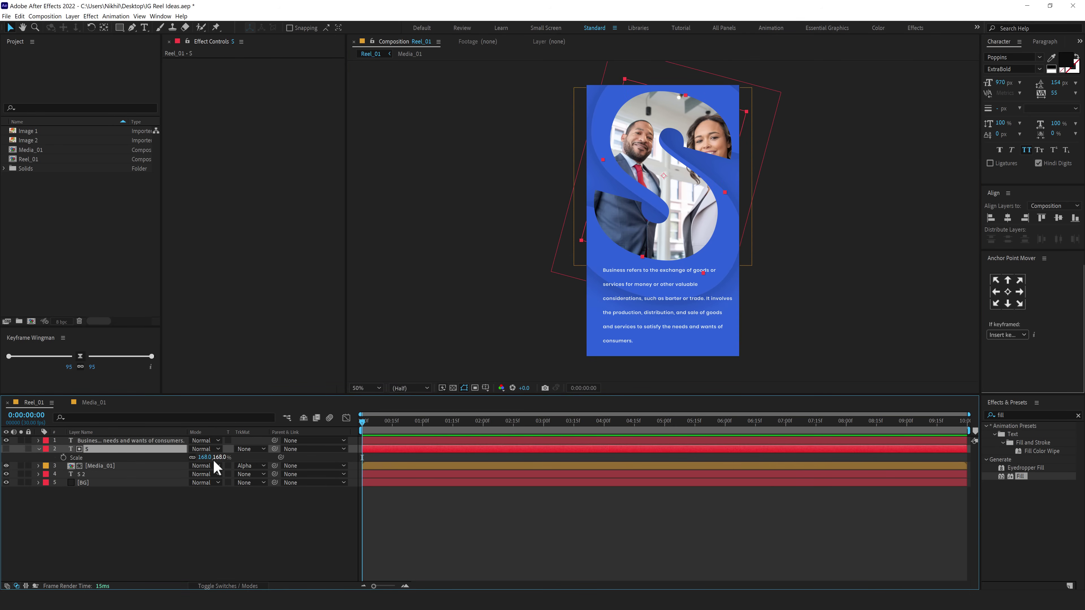
left_click_drag(220, 457, 213, 458)
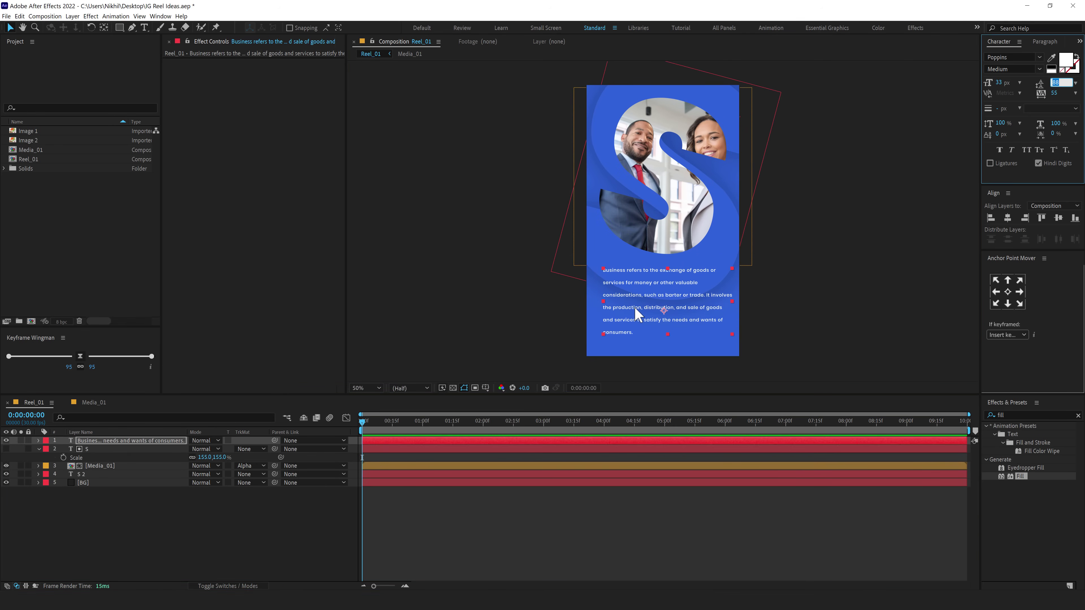
- Tighten the paragraph's leading to 88 px and move the text slightly down beneath the S
left_click(632, 312)
left_click(123, 506)
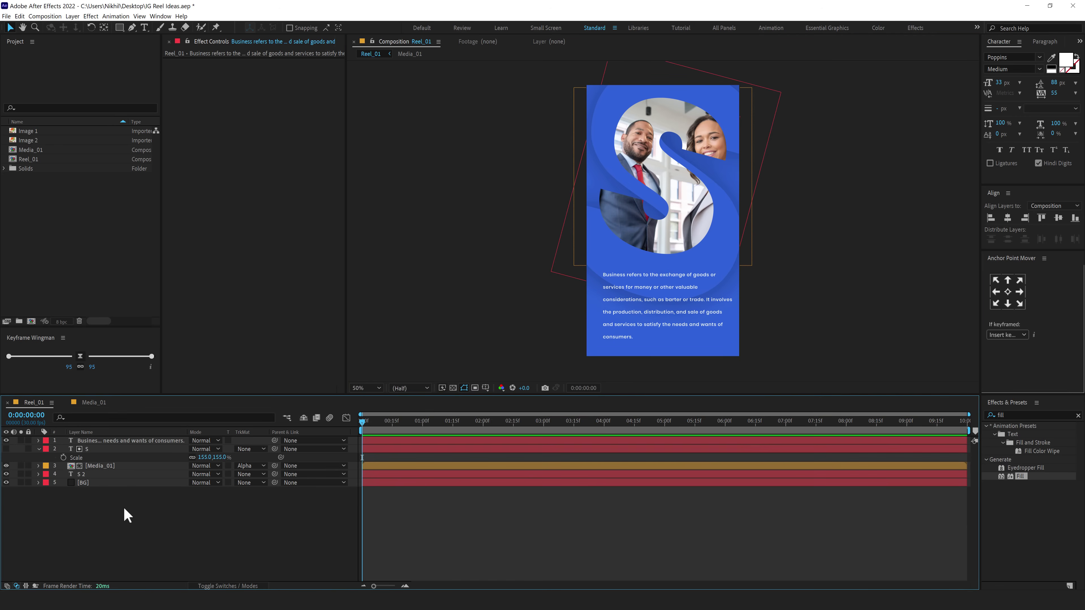
left_click(38, 449)
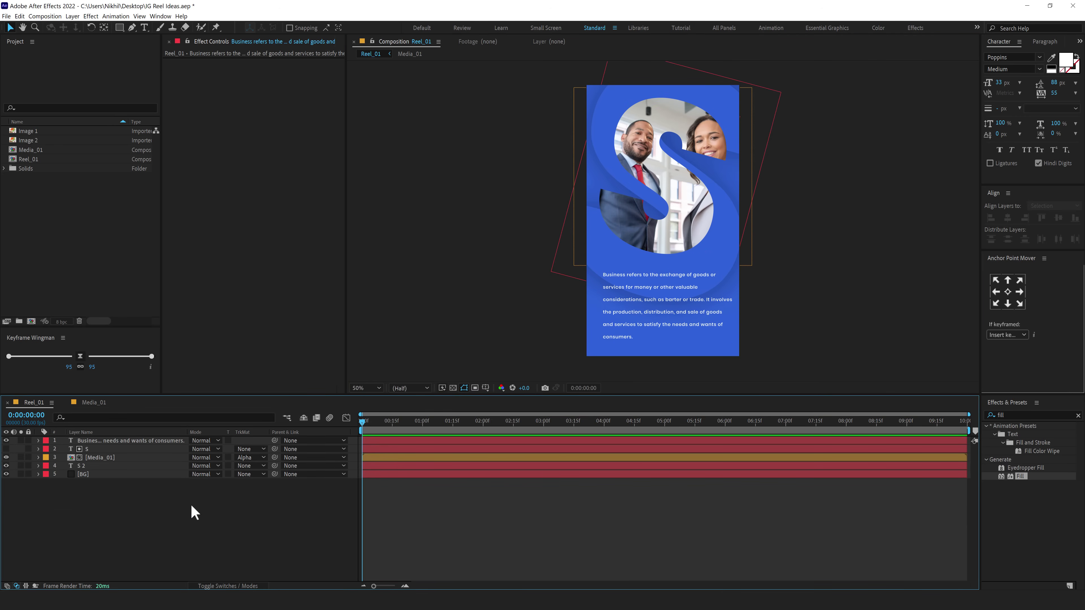
- Keyframe the BG layer's position at 1 second, and at 0 seconds set its Y position to 2888, below the frame
left_click(421, 432)
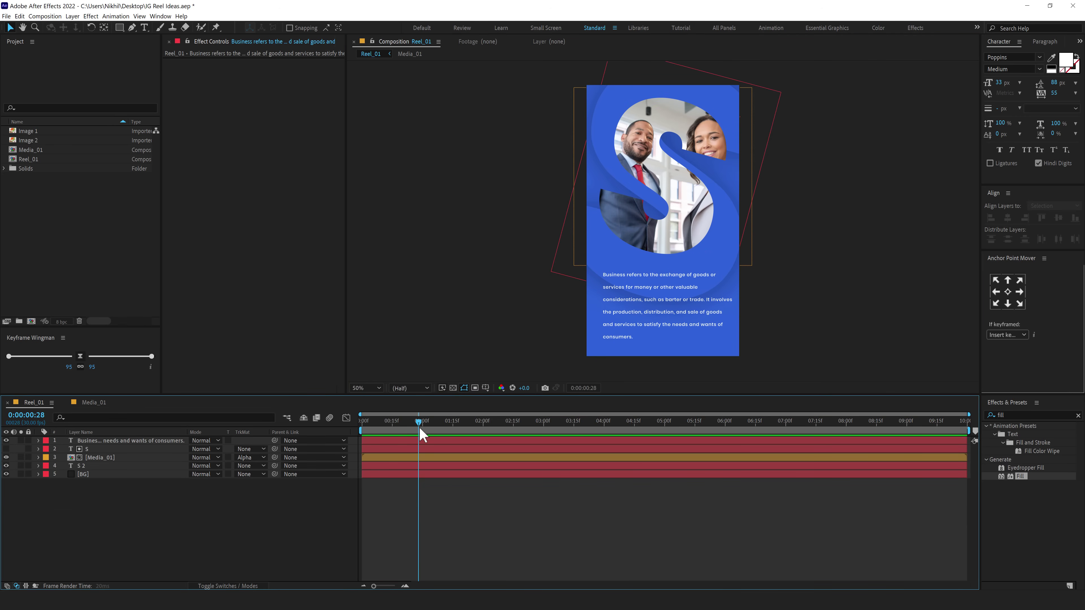
left_click(86, 475)
key("p")
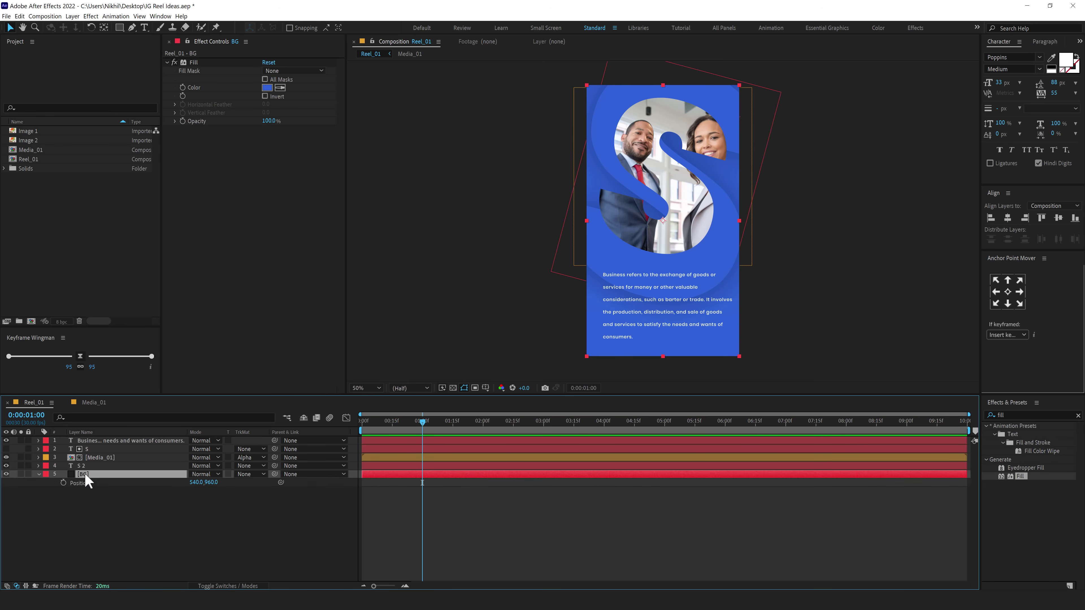
left_click(63, 483)
left_click_drag(423, 426, 338, 432)
left_click_drag(212, 482, 505, 449)
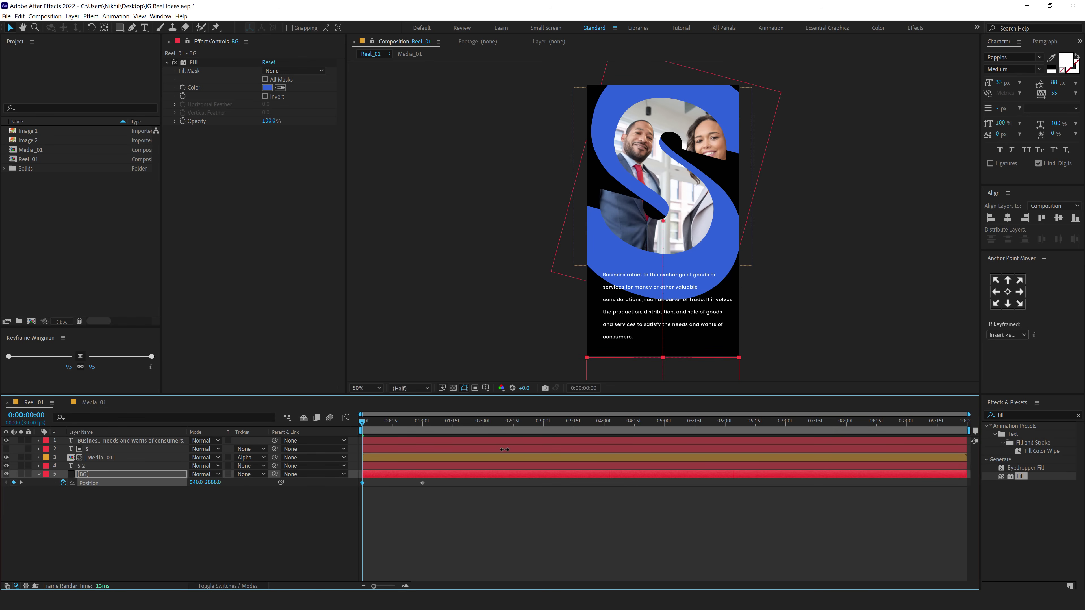
- Keyframe the S 2 layer's position at 1 second and move it straight down below the frame at 0 seconds
left_click(420, 425)
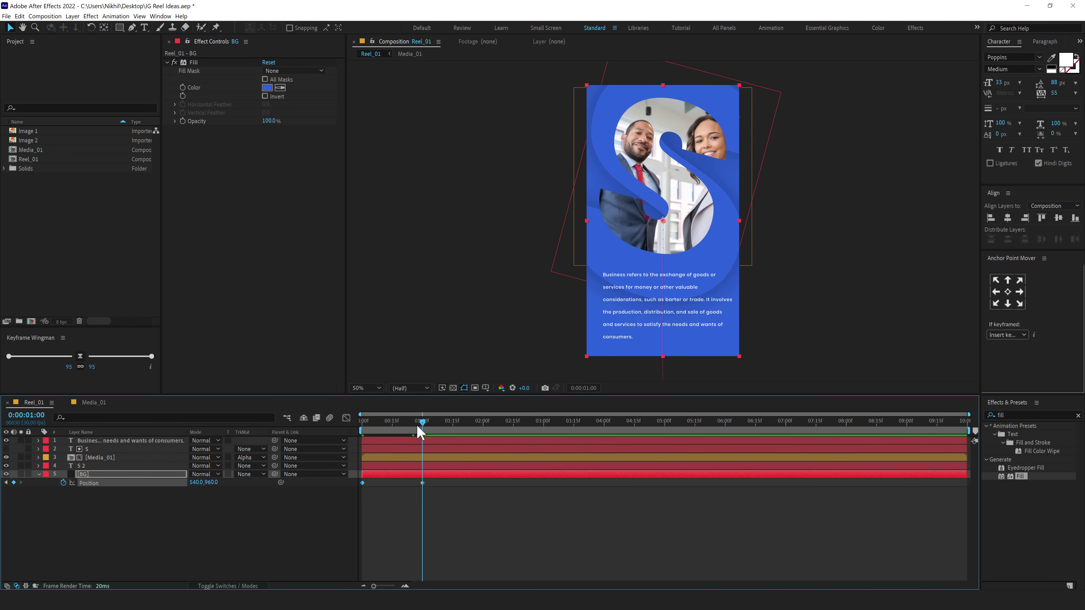
left_click(87, 466)
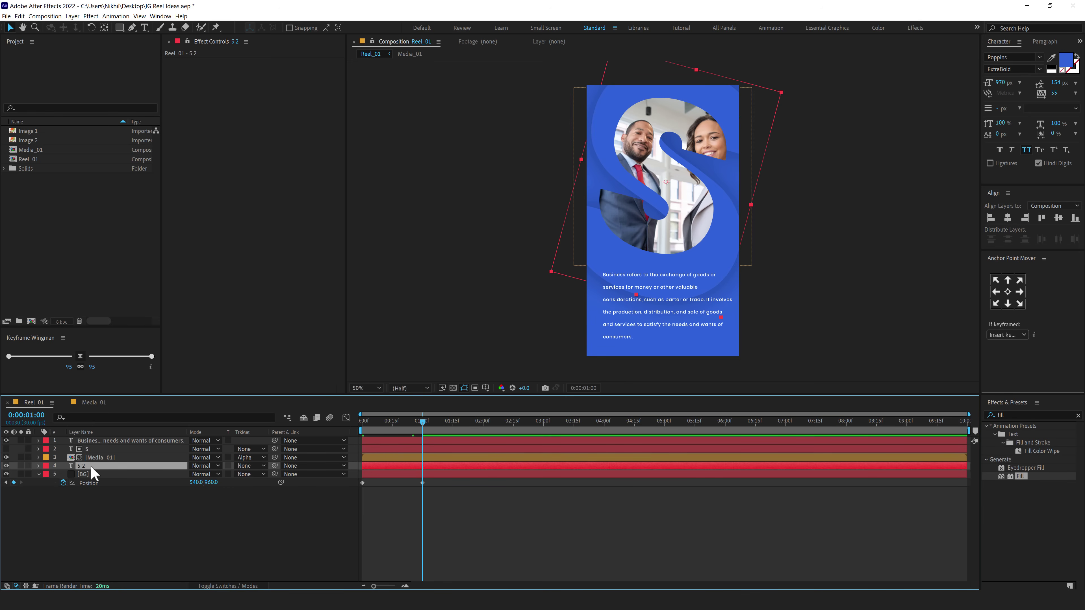
key("alt+shift+p")
key("Home")
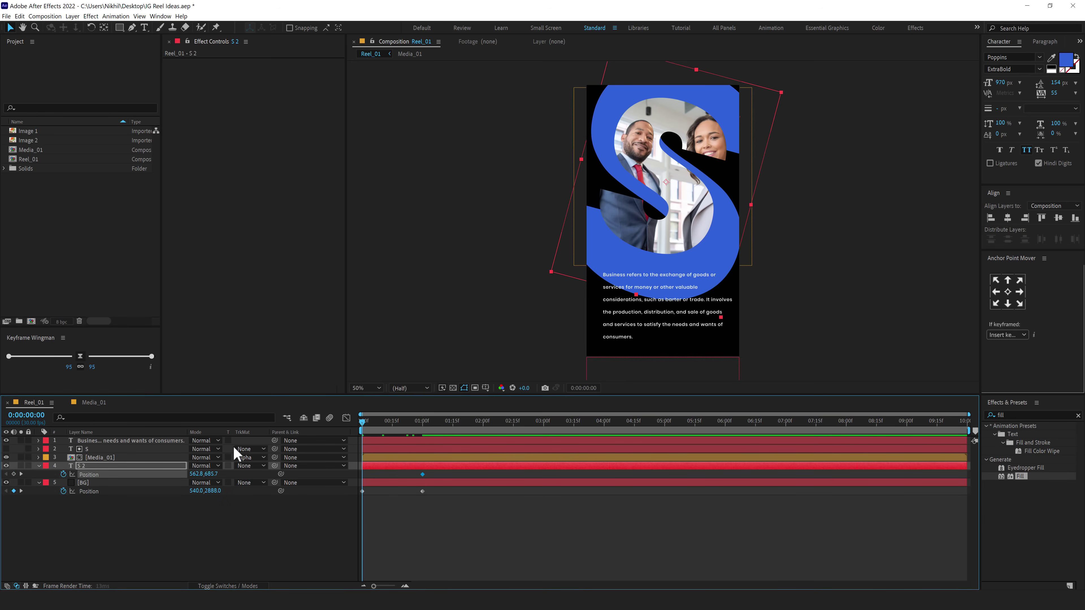
left_click_drag(211, 474, 369, 467)
- Animate S 2's rotation from upright at 0 seconds to its 15° tilt at 1 second
key("r")
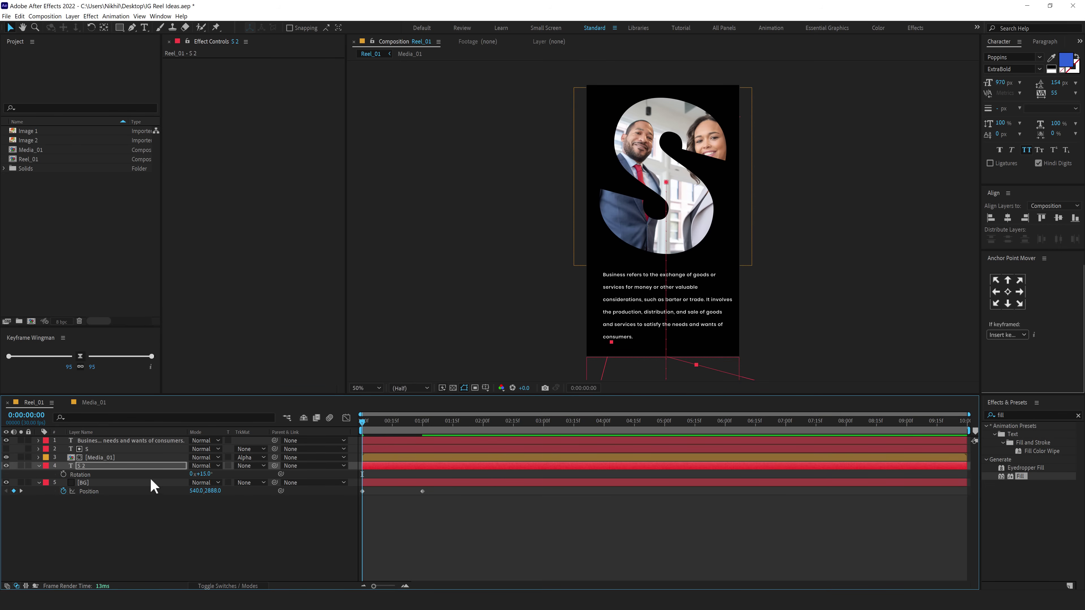
left_click(64, 474)
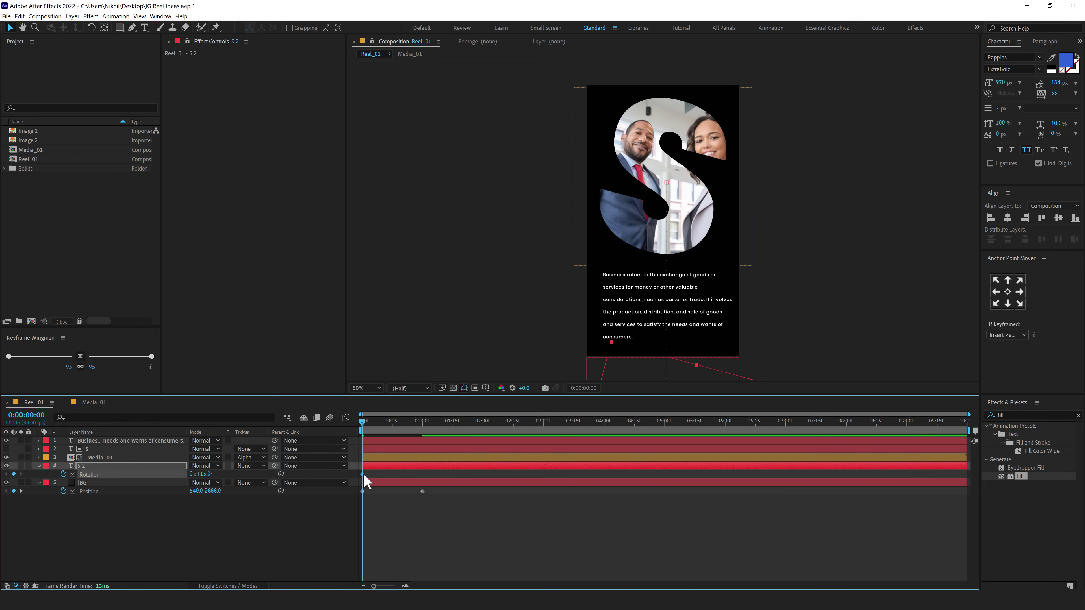
left_click_drag(363, 475, 423, 476)
left_click(205, 475)
key("Return")
key("u")
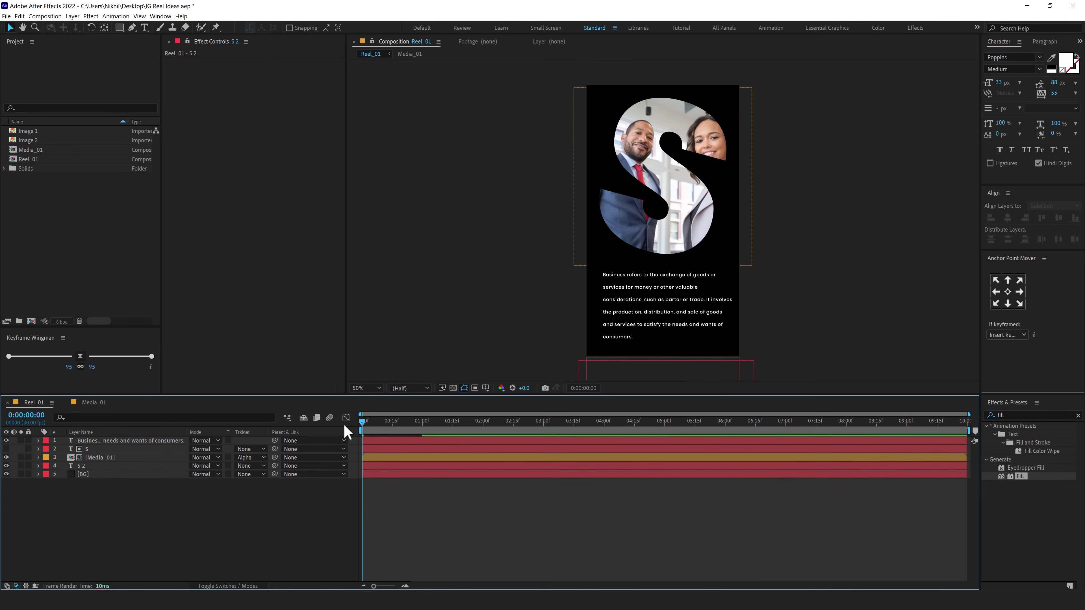
- With the playhead at 1 second, parent the S matte layer to Media_01
left_click_drag(363, 424, 422, 425)
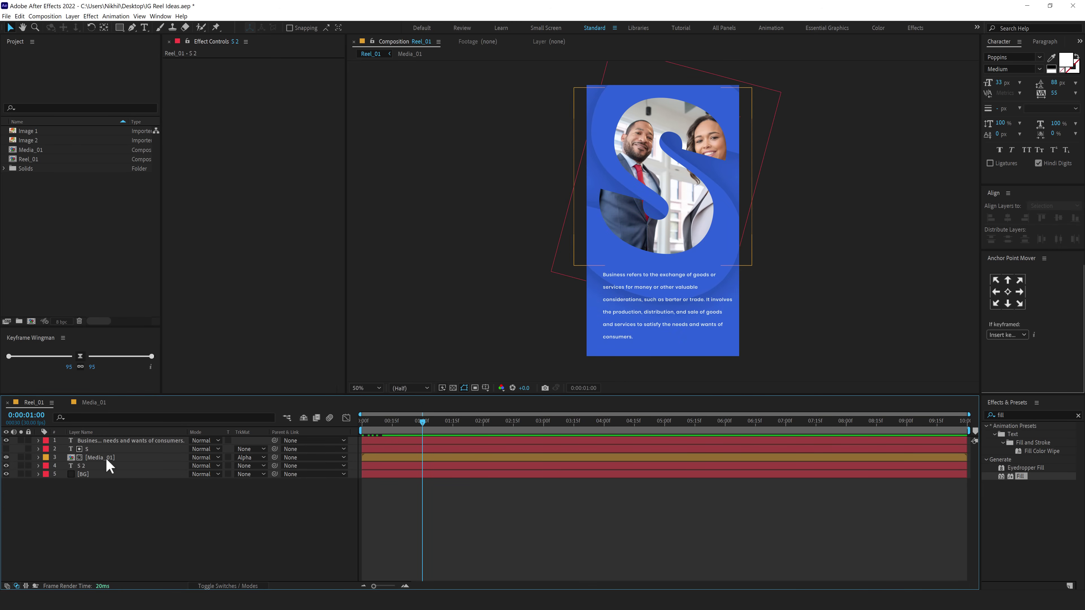
left_click(93, 457)
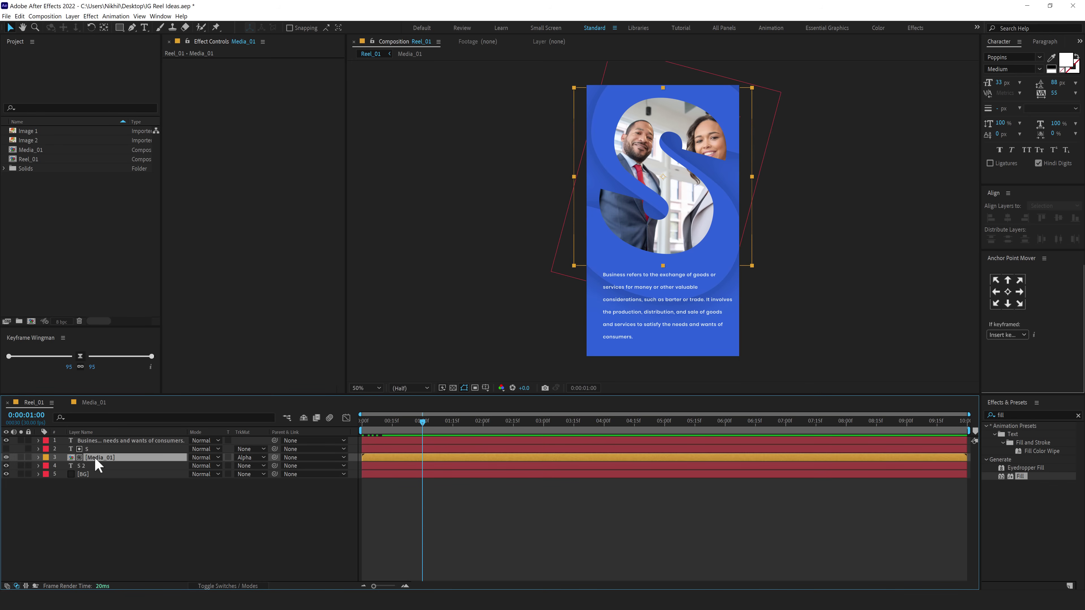
left_click(91, 449)
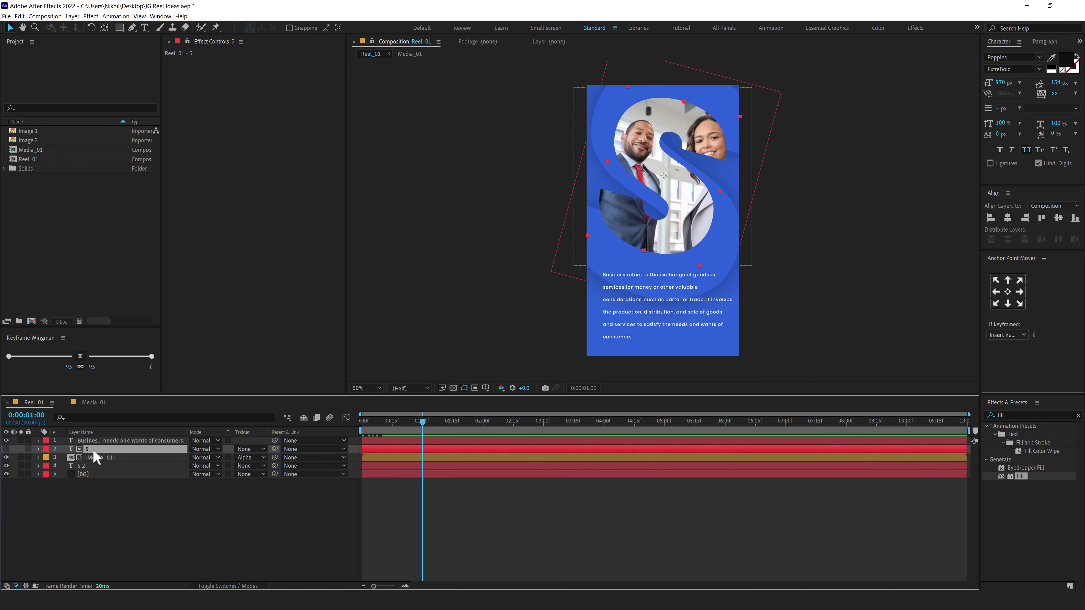
left_click_drag(275, 449, 100, 456)
- Try moving Media_01 together with its parented S layer, and undo the move
left_click(100, 457)
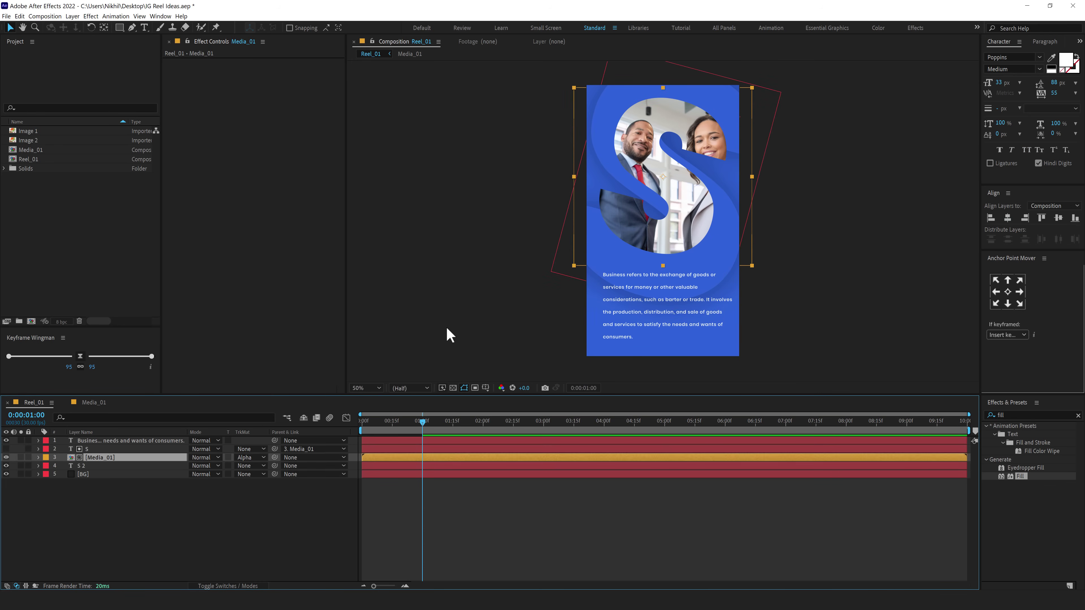
left_click_drag(691, 209, 671, 235)
key("ctrl+z")
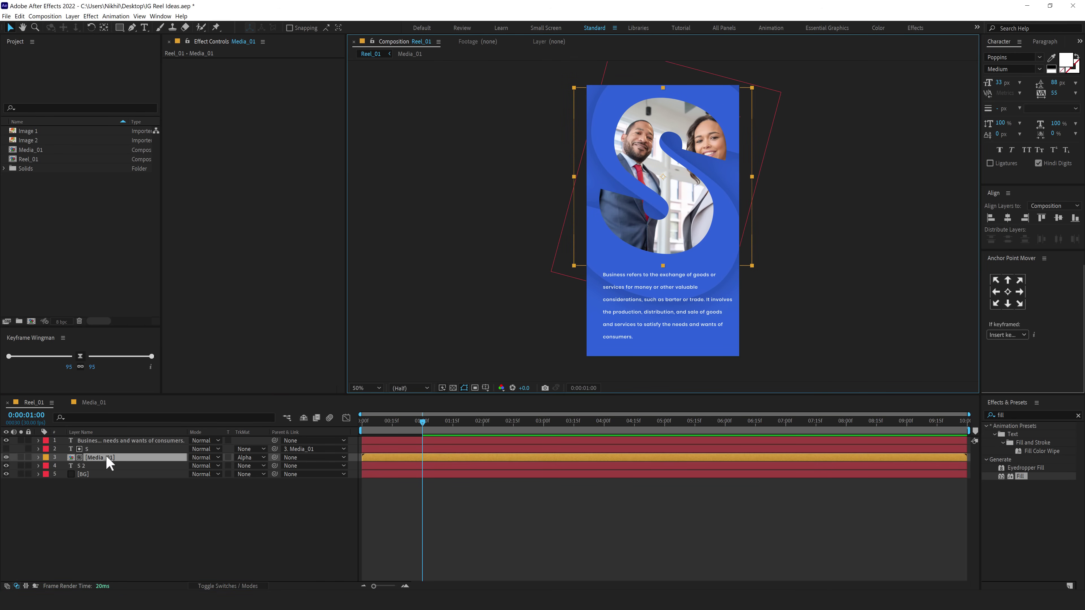
- Keyframe Media_01's position at 1 second, and at 0 seconds set its Y position to 2580, below the frame
key("p")
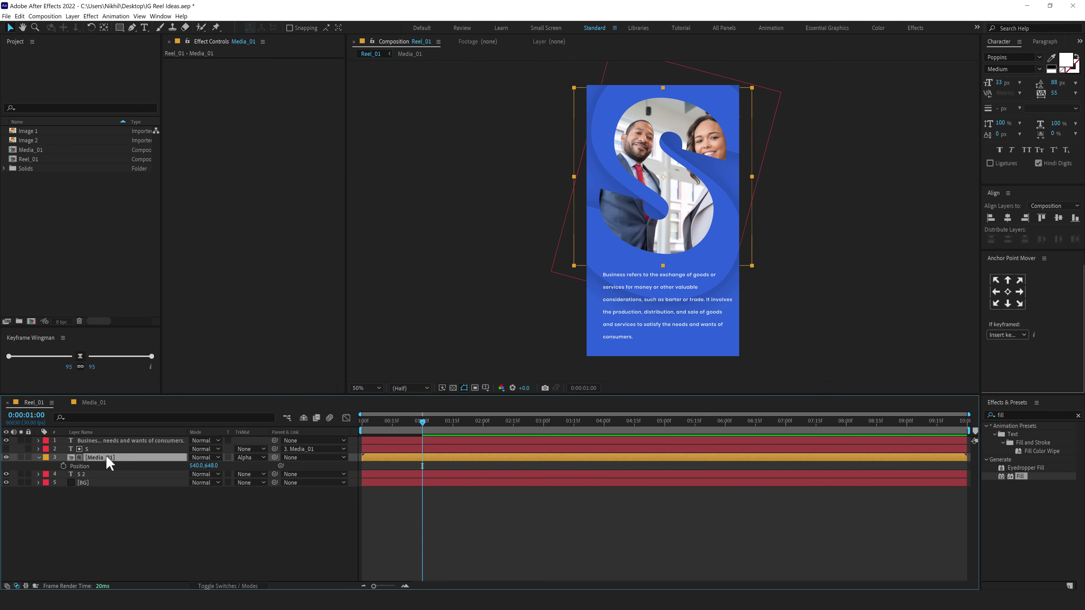
left_click(63, 466)
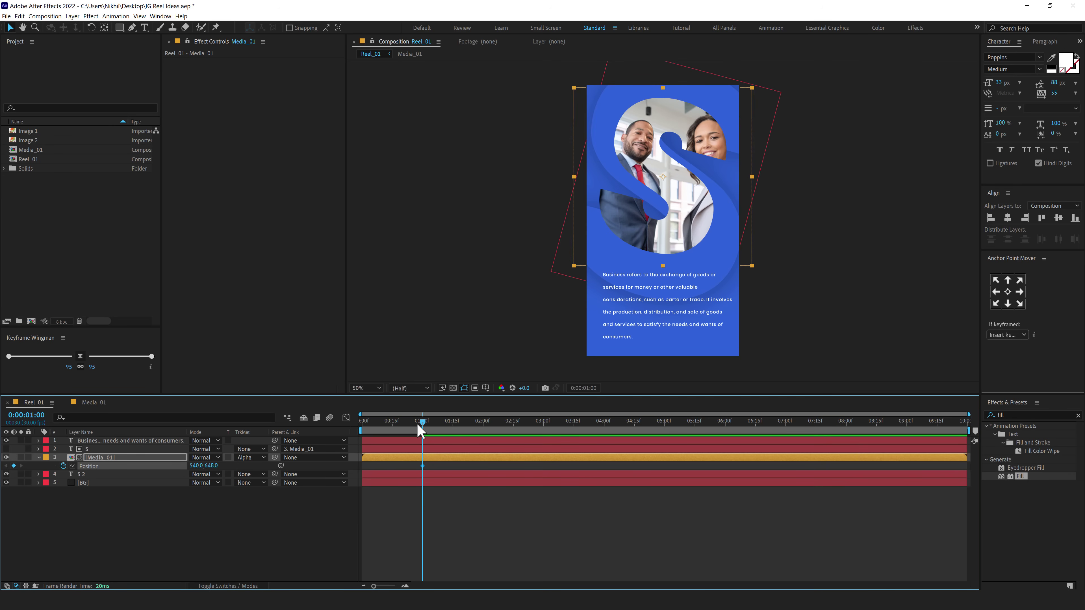
left_click_drag(421, 430, 363, 430)
left_click_drag(213, 466, 406, 442)
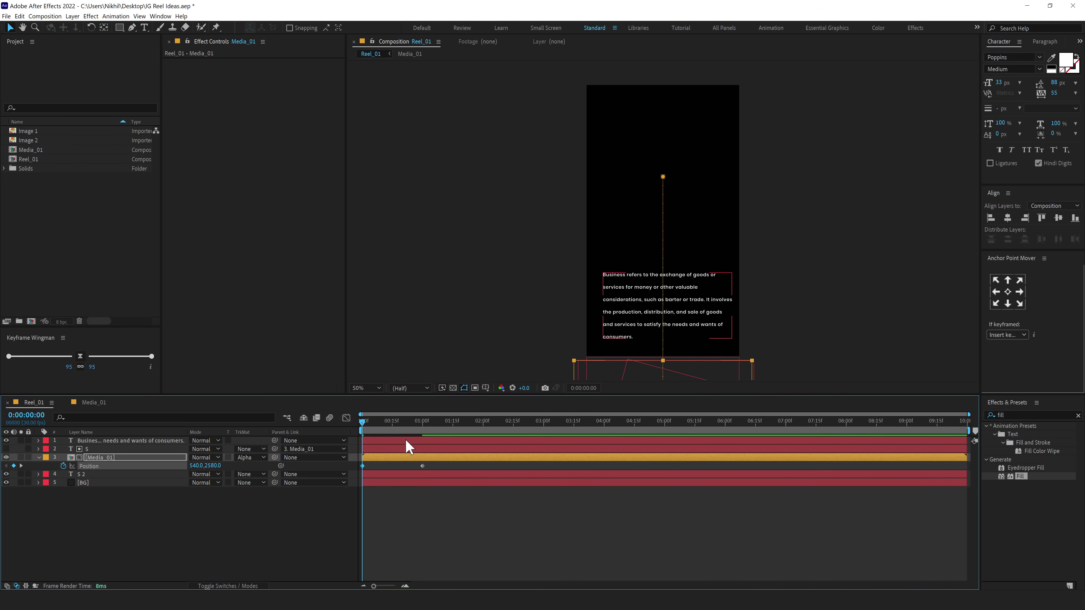
- Animate Media_01's rotation from -14° at 0 seconds to 0° at about 1 second
key("r")
left_click(63, 467)
left_click_drag(363, 466, 422, 466)
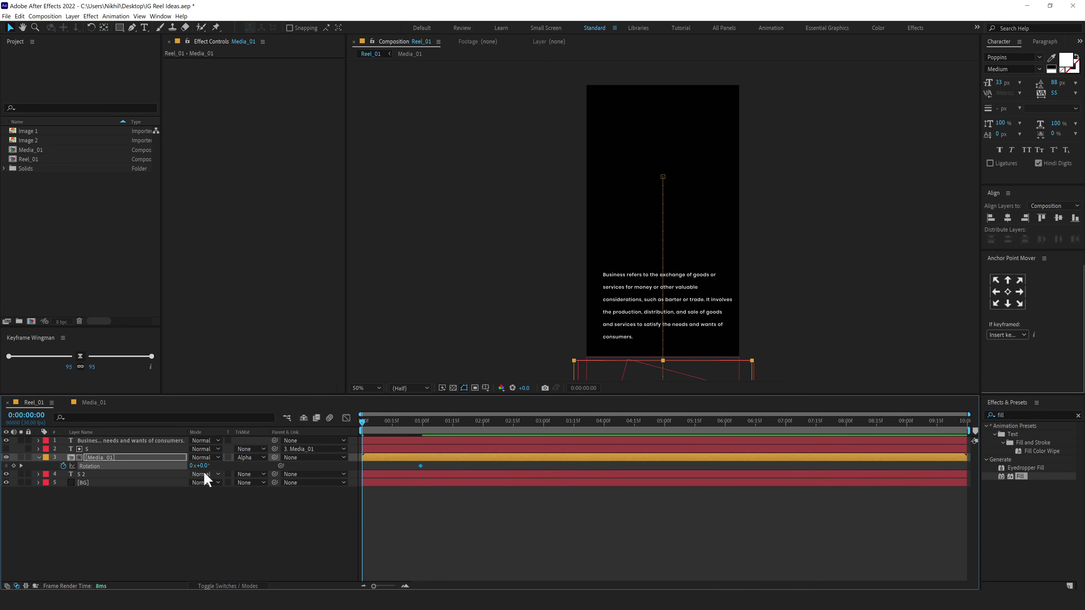
mouse_move(201, 466)
left_mouse_down()
mouse_move(186, 471)
mouse_move(200, 472)
left_mouse_up()
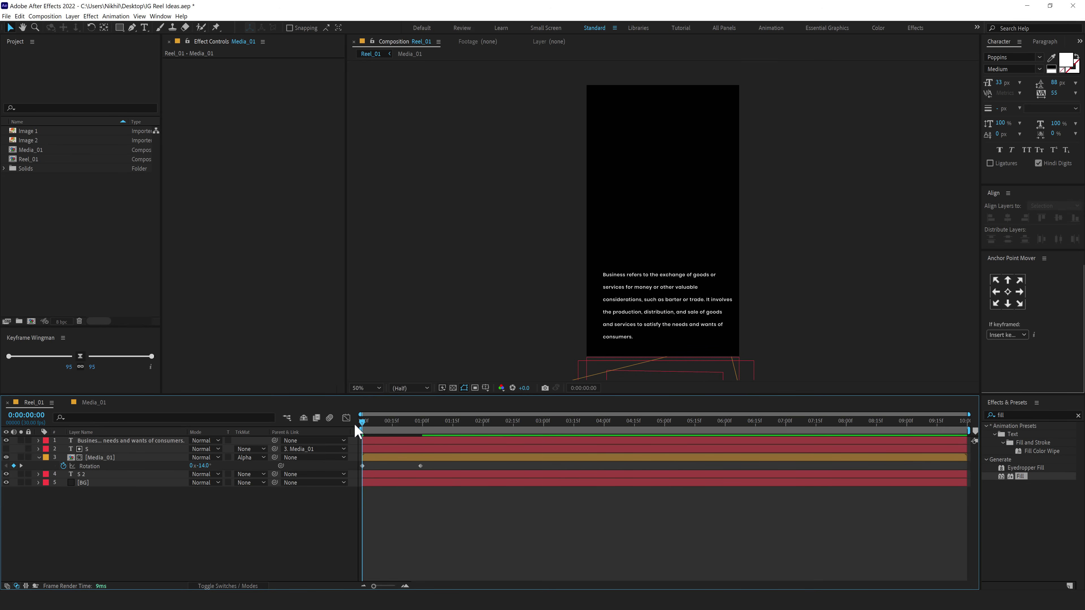
- Align Media_01's ending rotation keyframe with its ending position keyframe at 1 second
mouse_move(376, 430)
left_mouse_down()
mouse_move(439, 424)
mouse_move(372, 423)
left_mouse_up()
left_click_drag(88, 493, 104, 459)
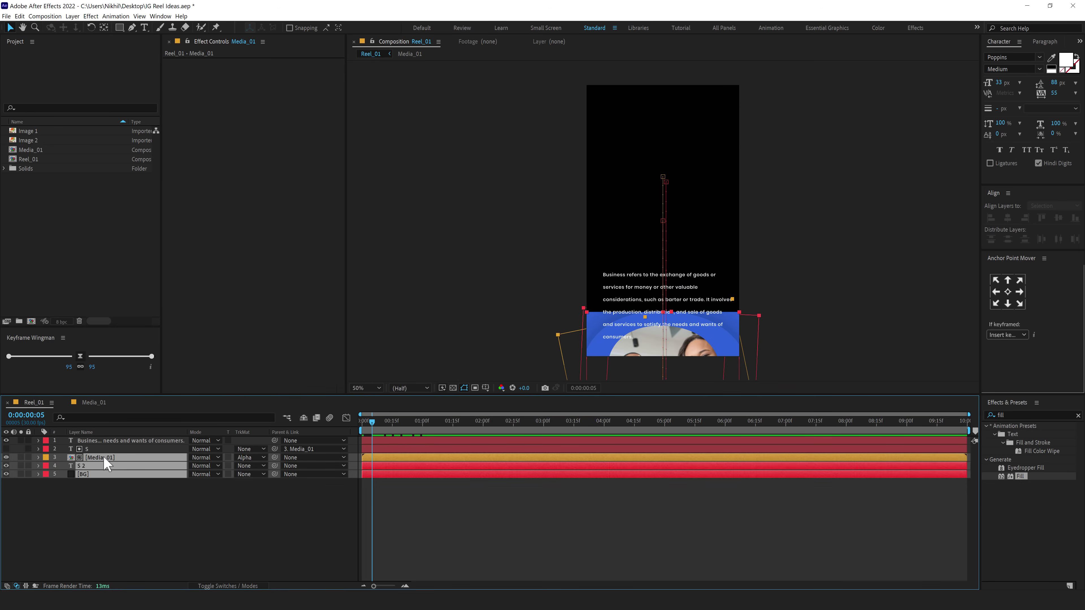
key("u")
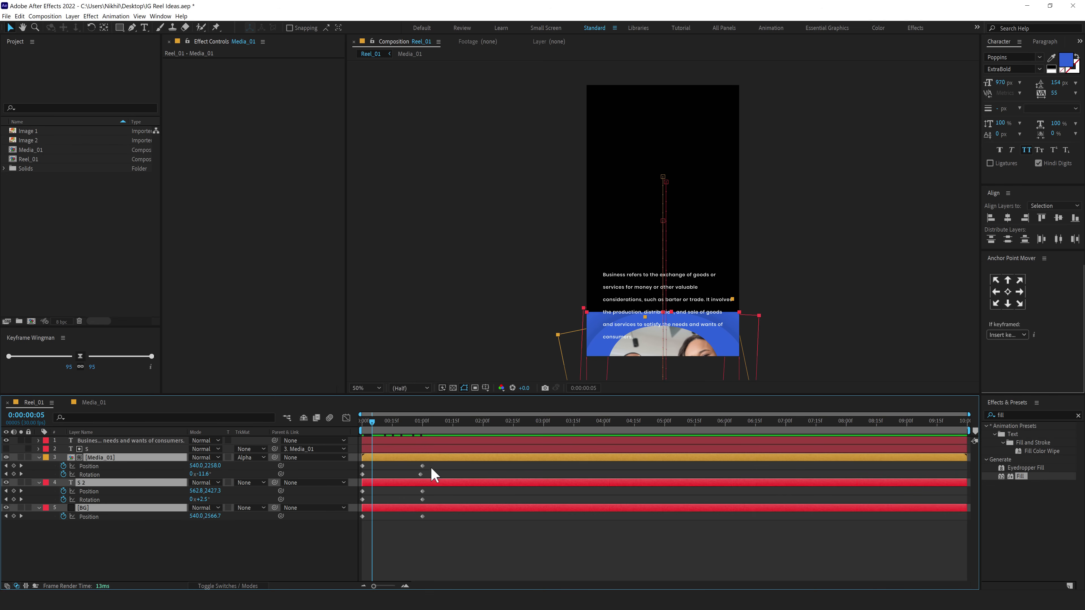
left_click(423, 466)
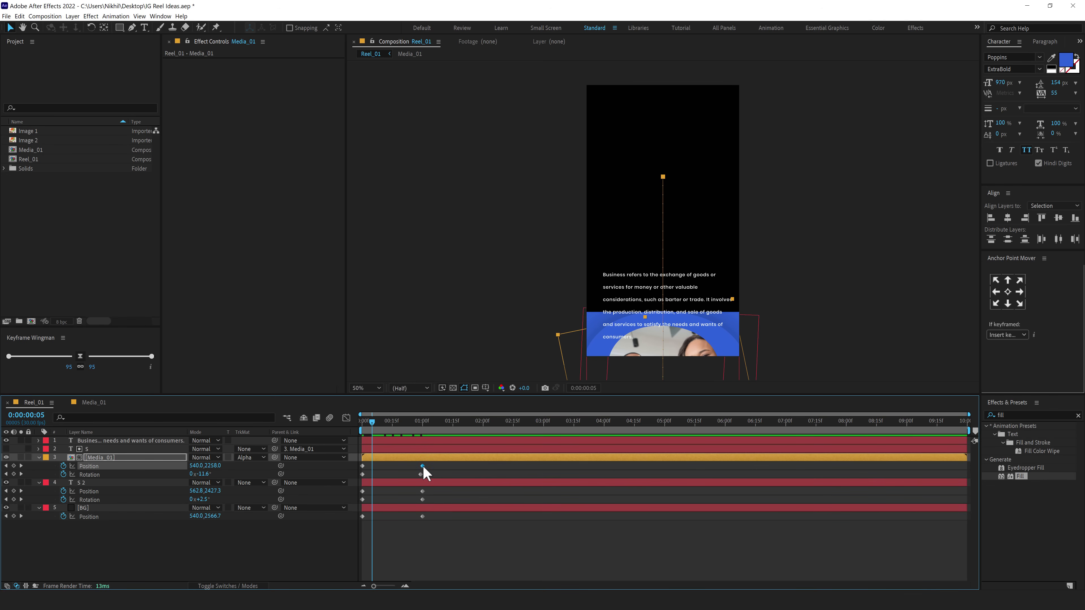
left_click(421, 421)
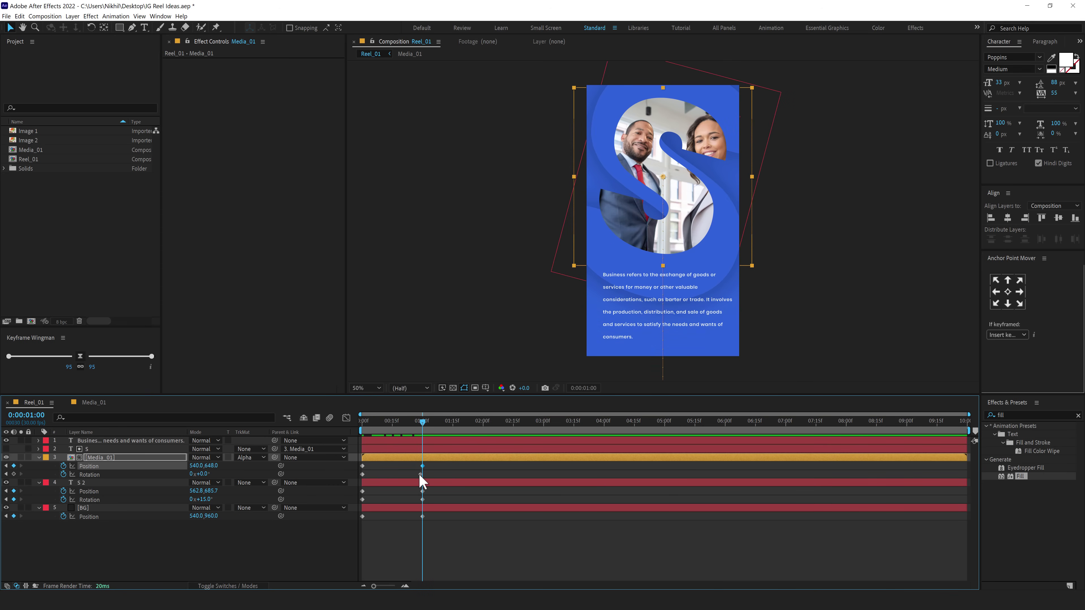
left_click_drag(420, 475, 422, 475)
left_click(459, 560)
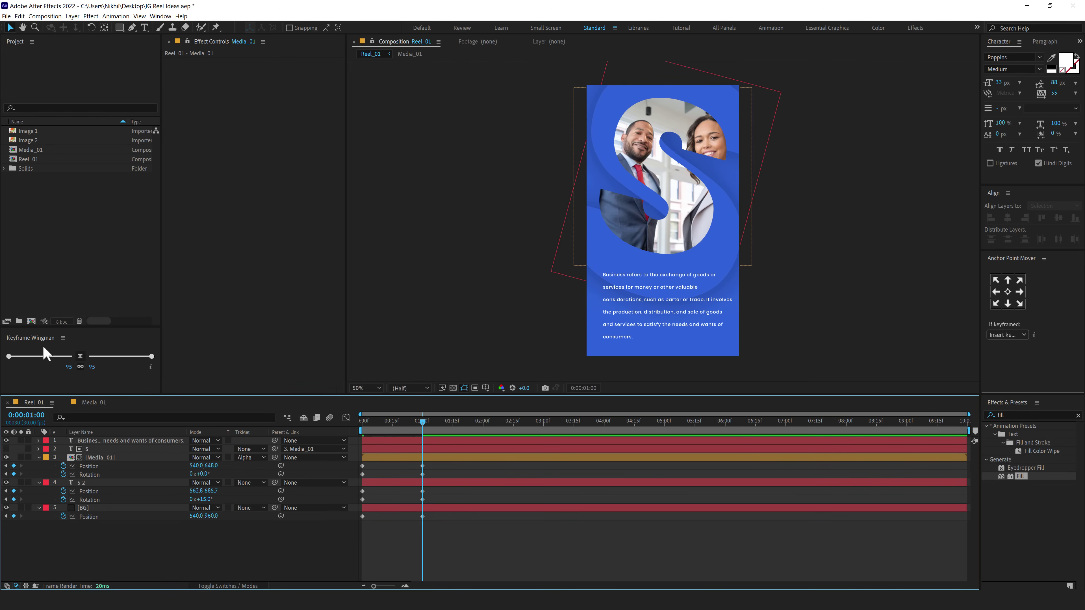
- Ease all position and rotation keyframes of Media_01, S 2 and BG with unlinked Keyframe Wingman values of 100 and 20, and preview from the start
left_click_drag(458, 471, 357, 533)
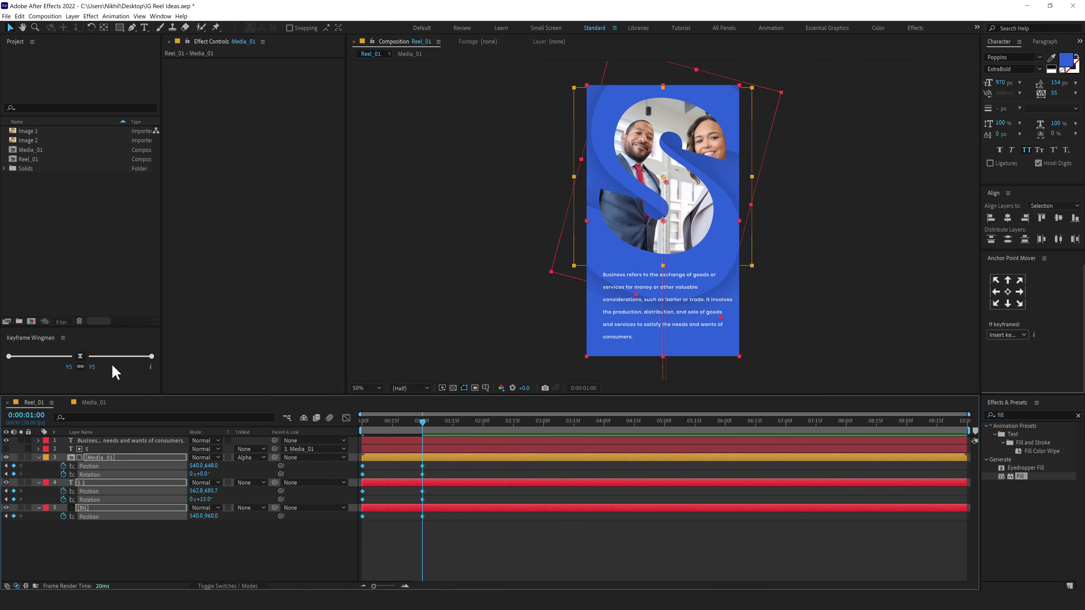
left_click(80, 367)
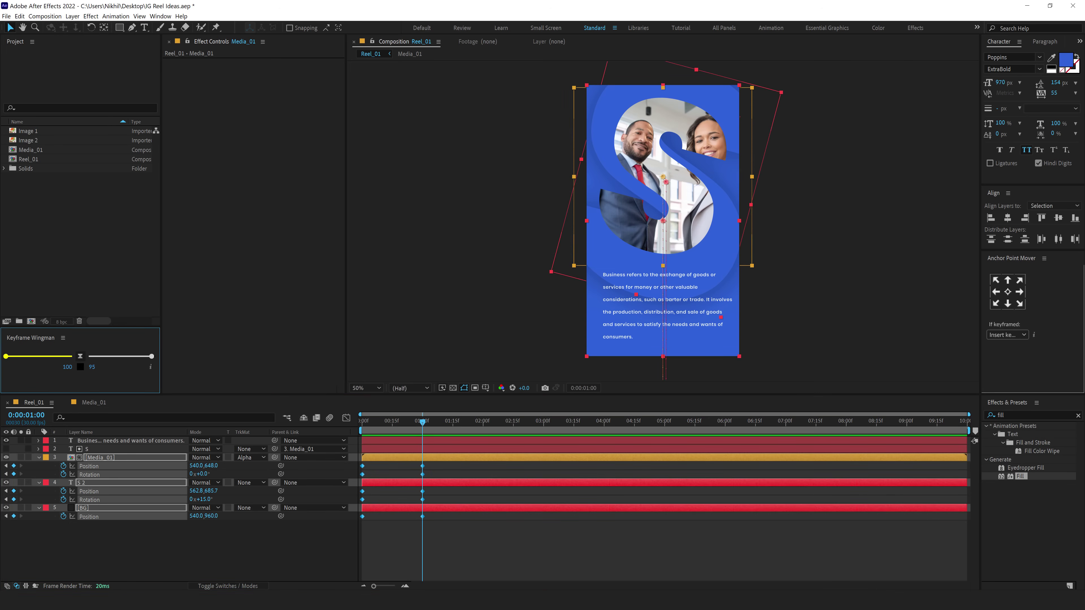
left_click(92, 367)
type("20")
left_click(191, 540)
key("Home")
key("space")
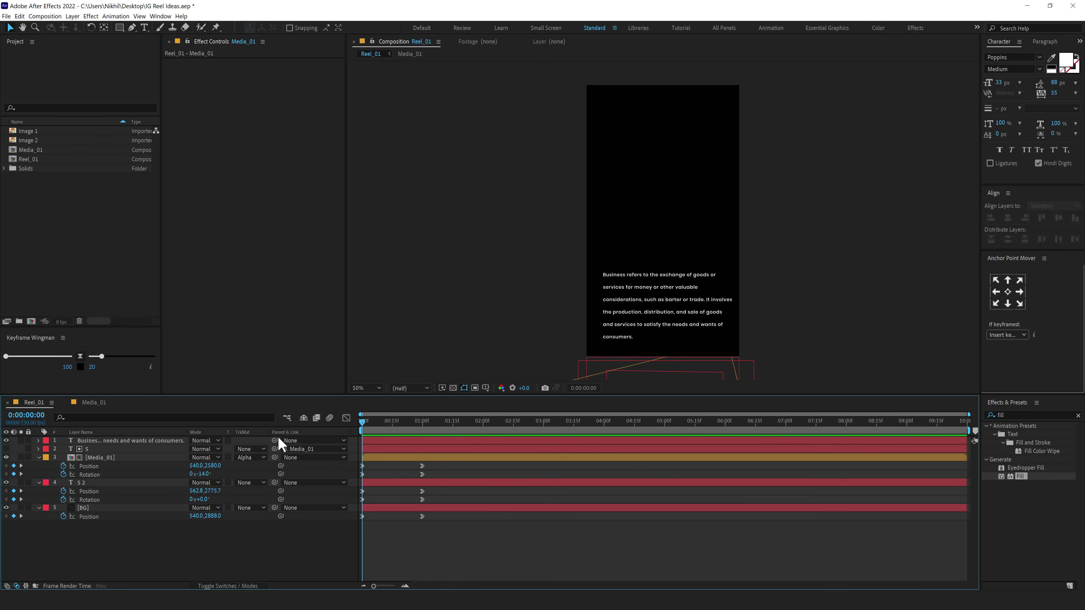
- Move the ending keyframes of Media_01, S 2 and BG to 2 seconds and preview the slower slide-up
left_click(412, 430)
left_click_drag(457, 431, 484, 433)
left_click_drag(400, 464, 425, 520)
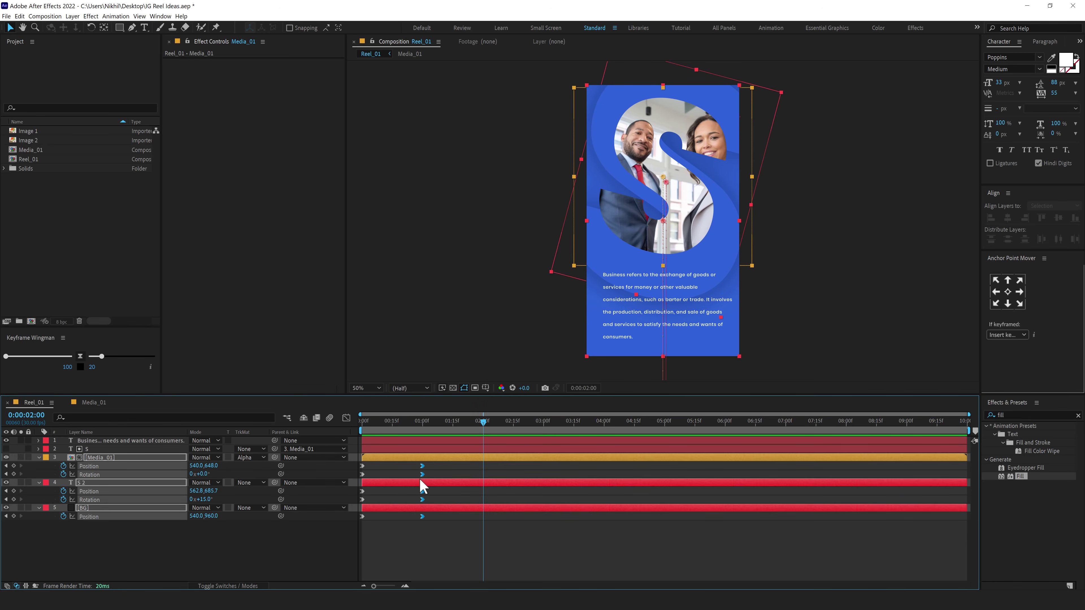
left_click_drag(423, 466, 483, 468)
left_click(423, 530)
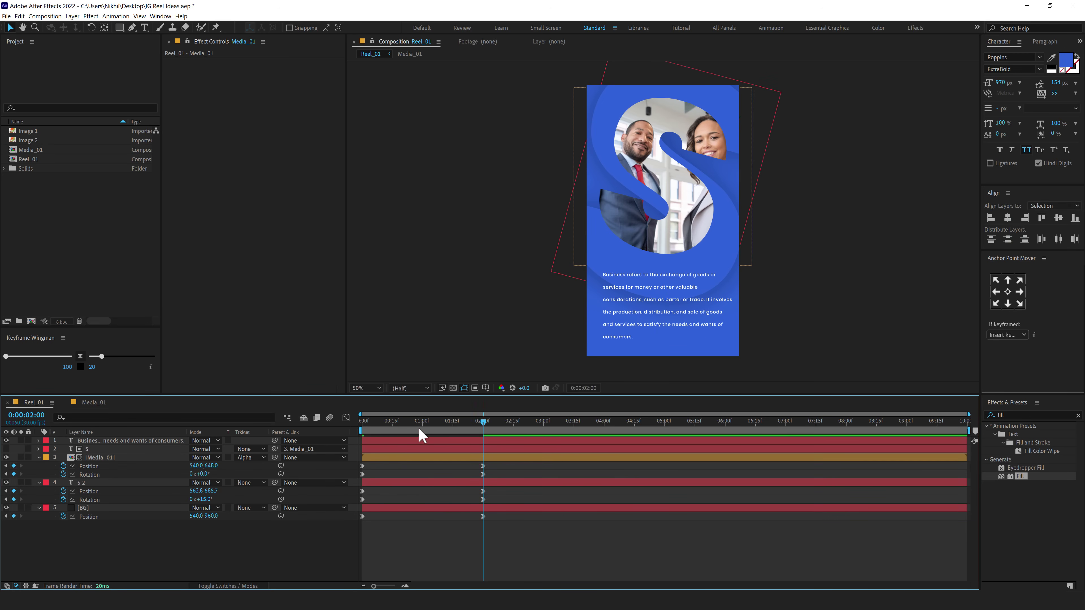
key("space")
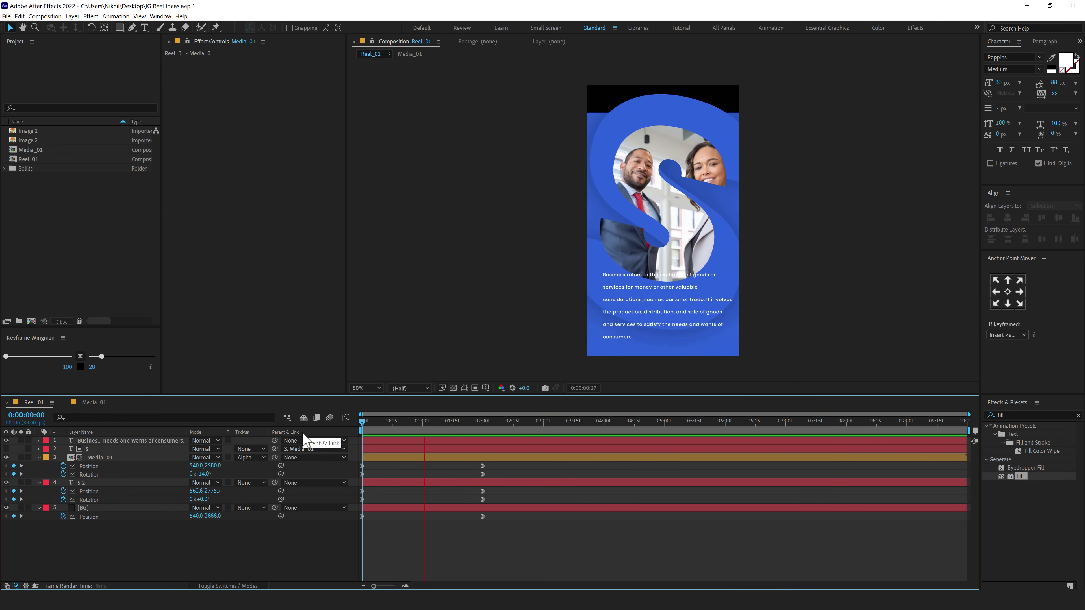
left_click(390, 427)
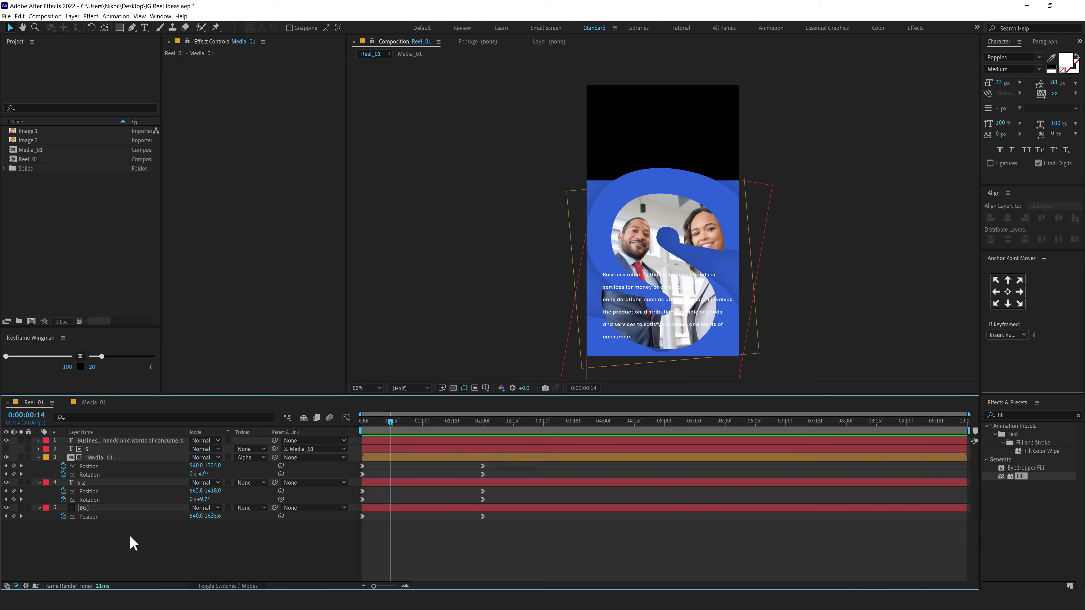
- Collapse the layer properties and shift the S 2 layer so it starts at frame 10
left_click(38, 458)
left_click(39, 466)
left_click(39, 474)
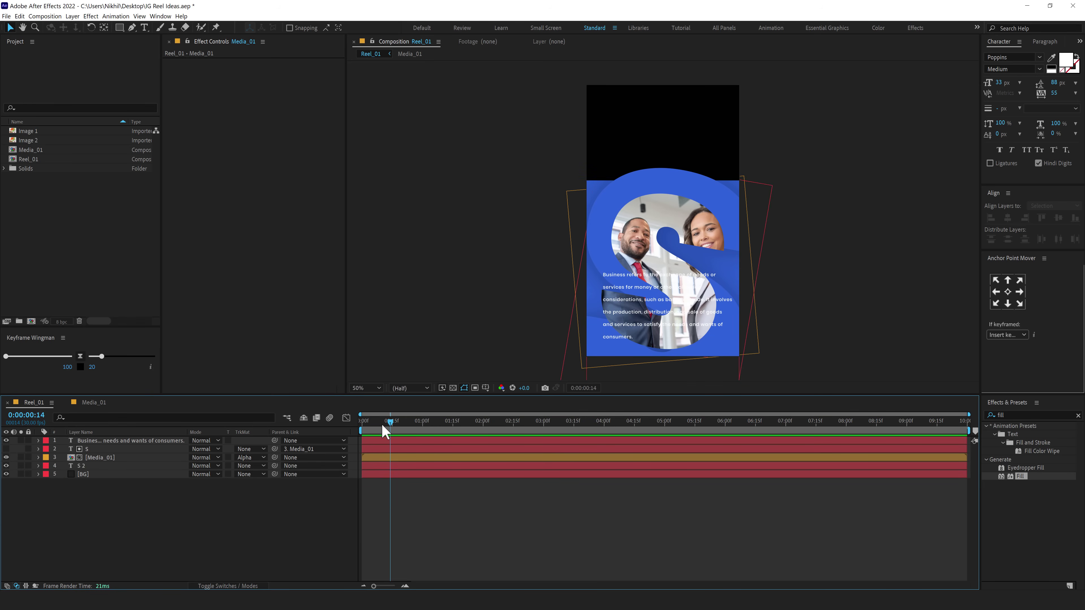
left_click_drag(383, 426, 382, 425)
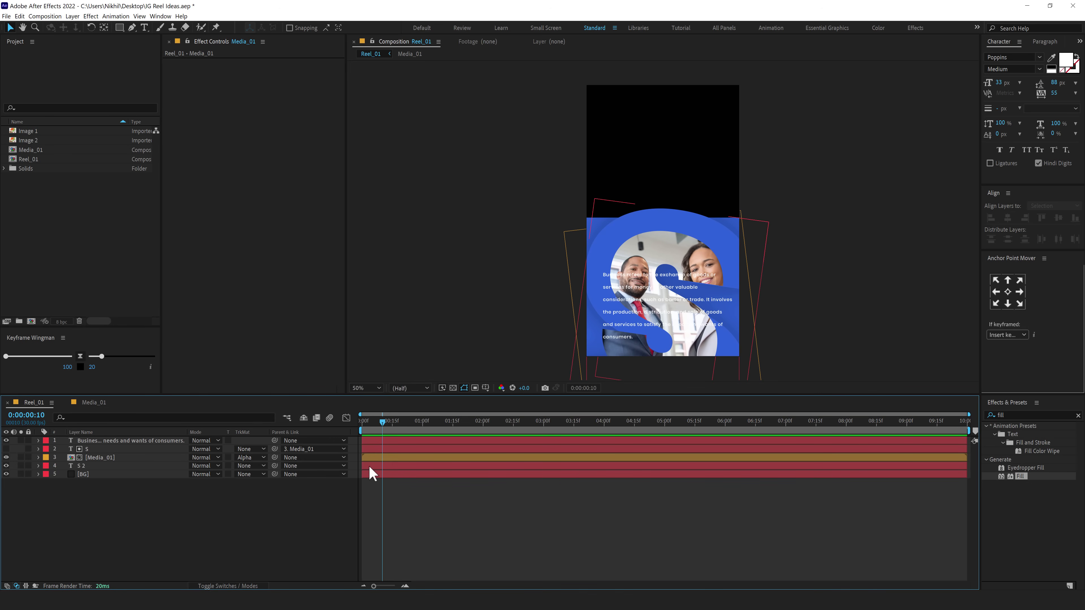
left_click_drag(368, 466, 409, 434)
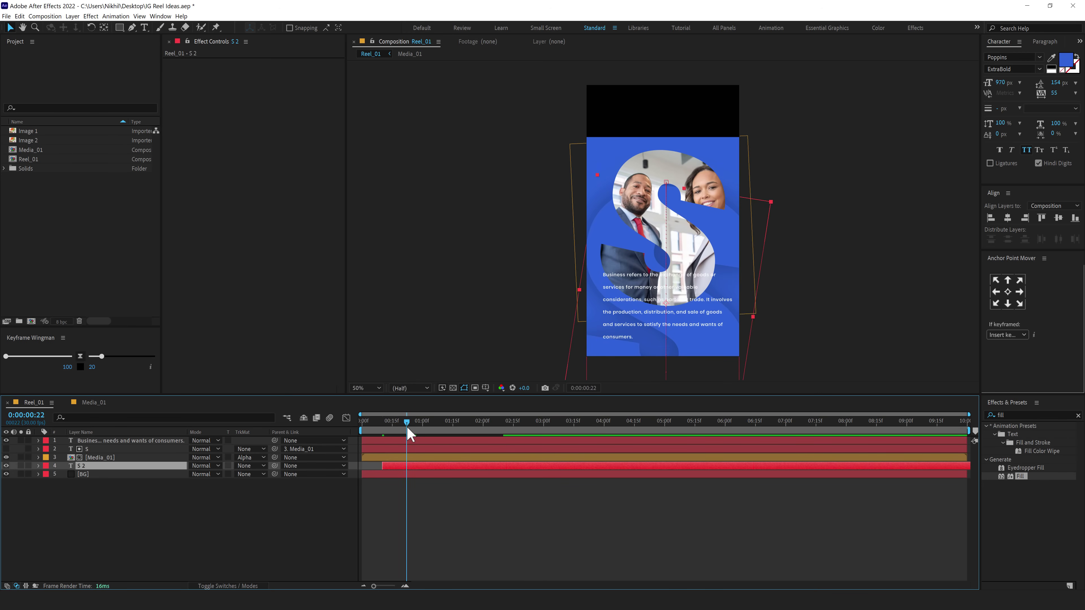
- Shift the S matte and Media_01 layers together so they start at frame 20
left_click(402, 433)
left_click(377, 456)
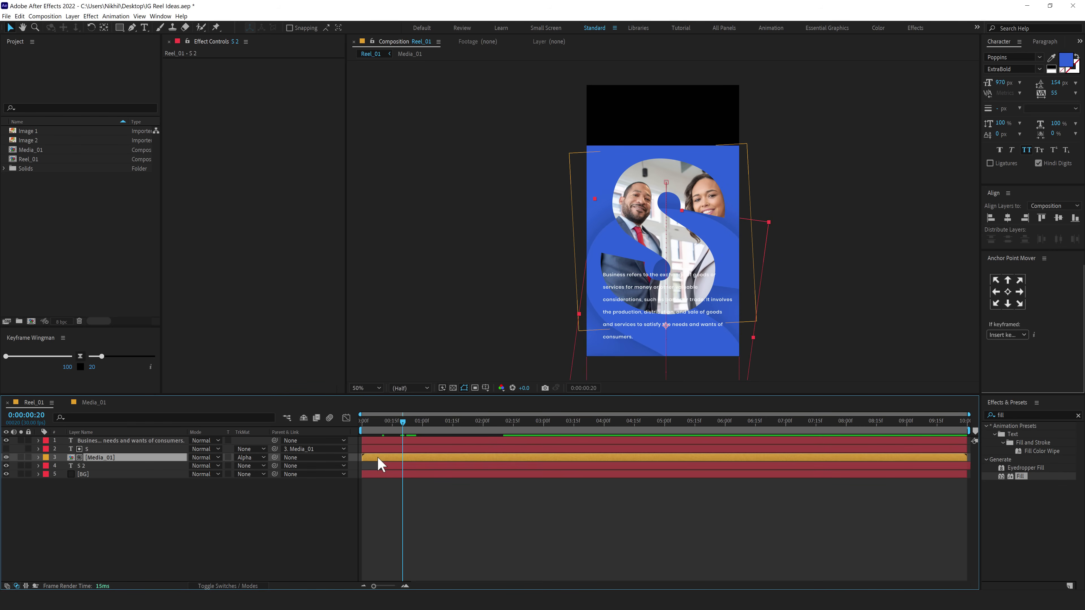
left_click(374, 449, "shift")
left_click_drag(375, 448, 521, 440)
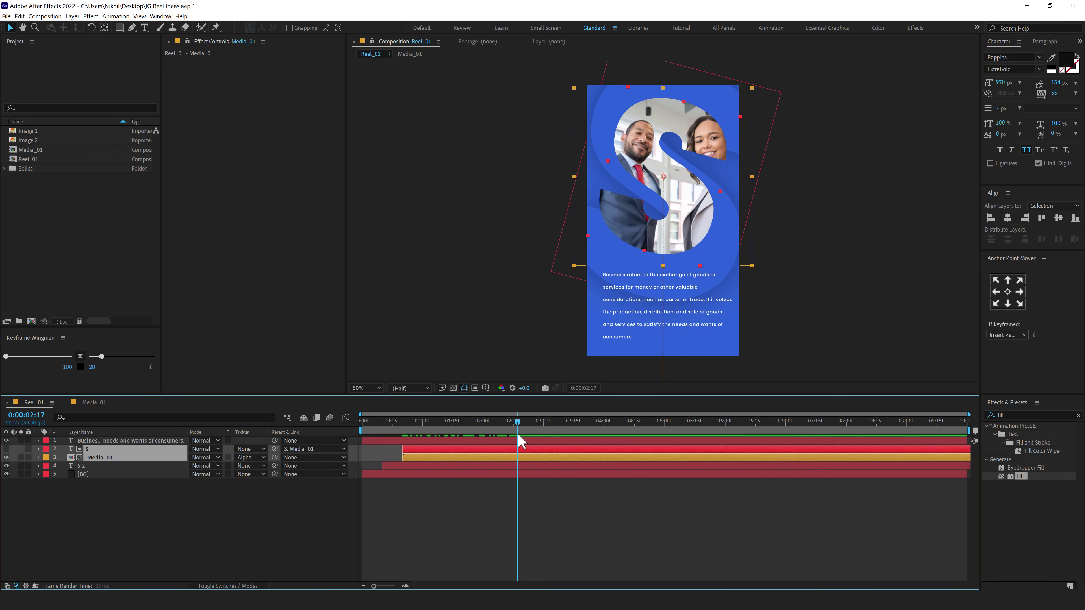
- Reveal Media_01's keyframes and set the playhead to its ending keyframes at 0:00:02:20
left_click(128, 508)
left_click(91, 450)
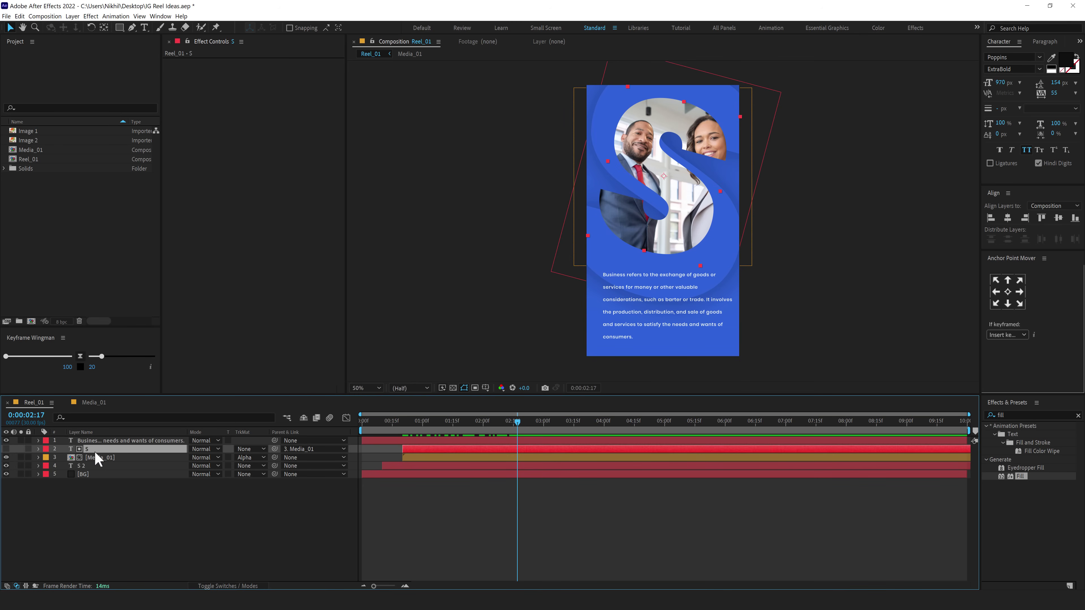
left_click(98, 460)
key("u")
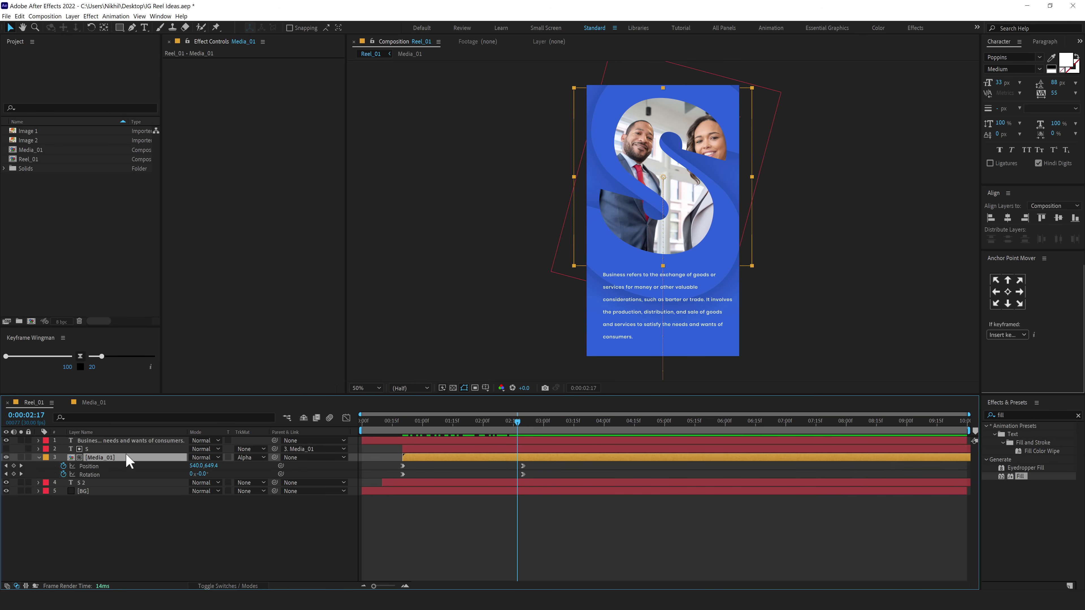
left_click_drag(518, 427, 522, 430)
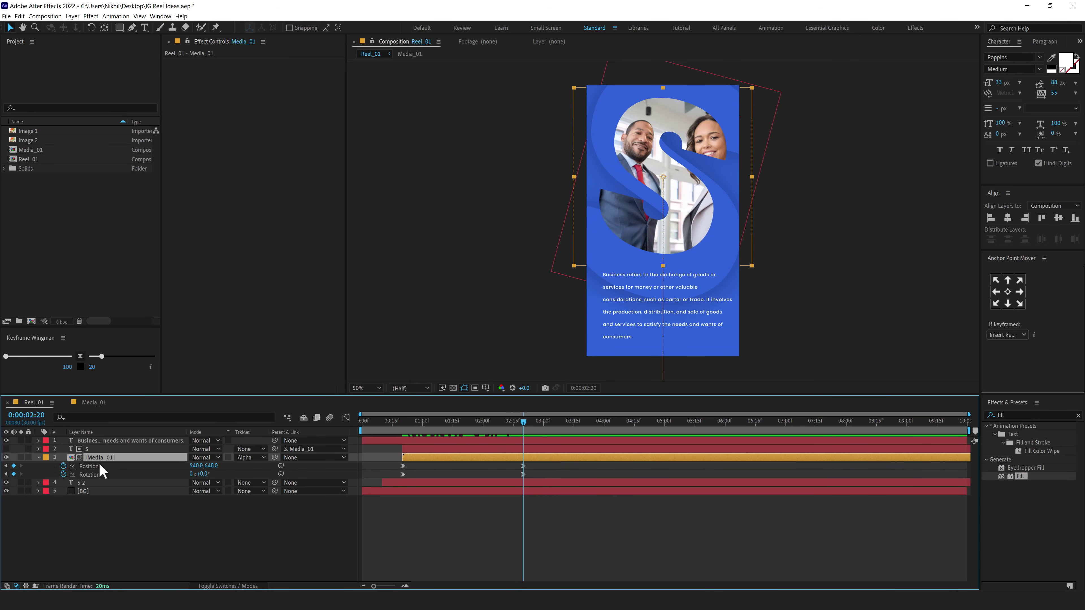
key("s")
left_click(63, 466)
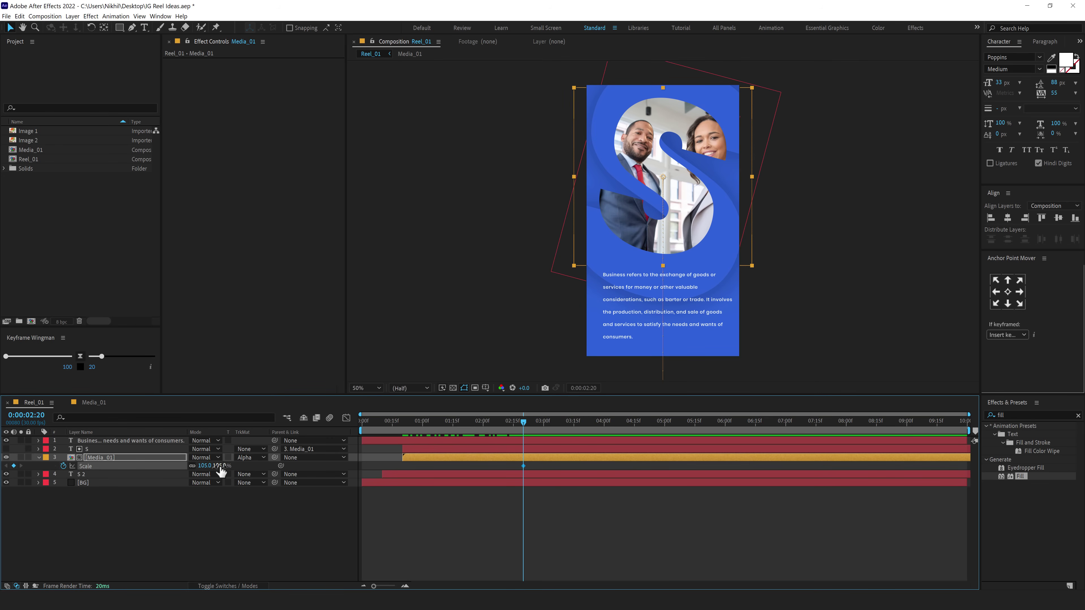
key("ctrl+shift+a")
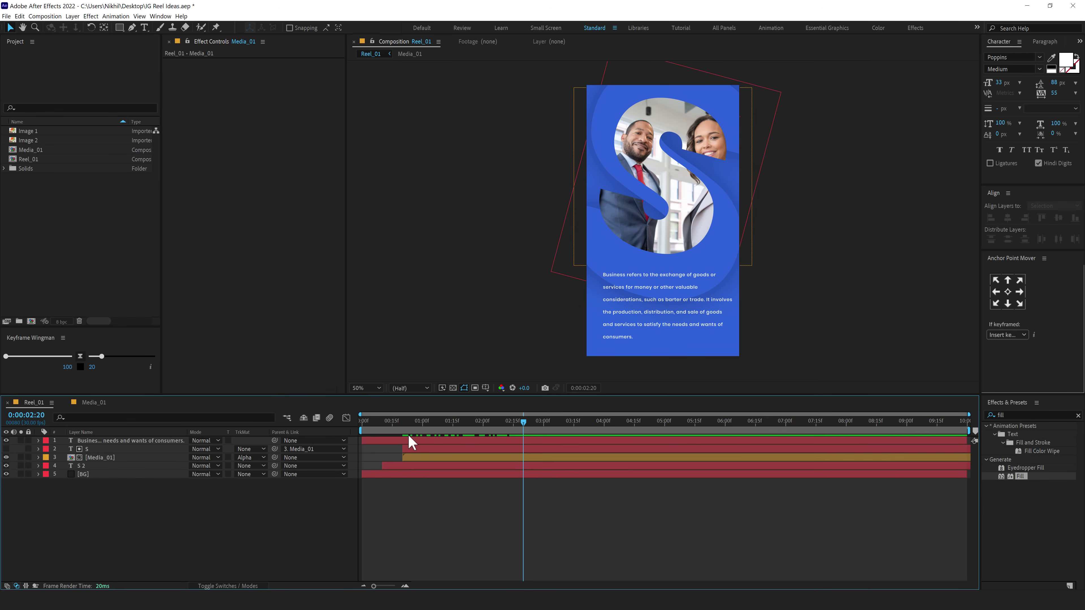
- Animate the S matte layer's scale from 130.6% at 0:00:02:20 to 155.6% at 0:00:04:04
left_click(88, 451)
left_click(89, 450)
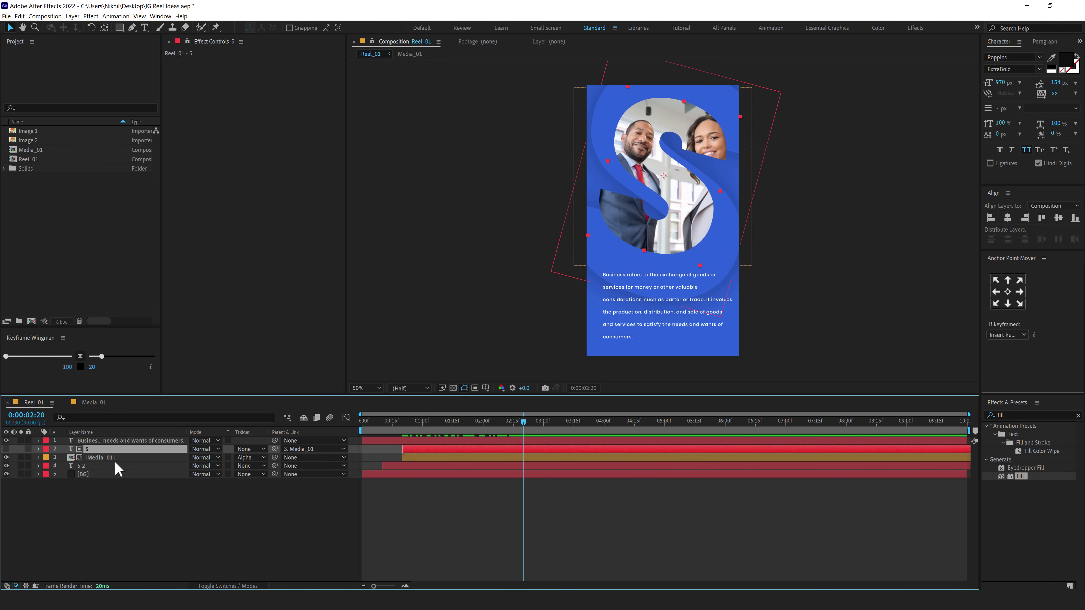
key("s")
left_click(98, 467)
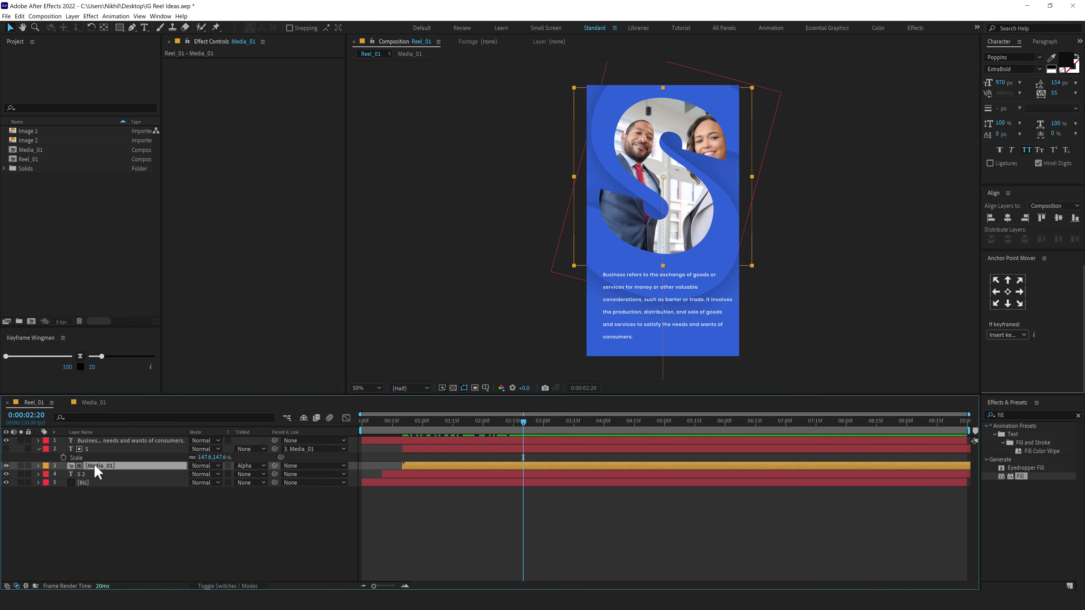
key("u")
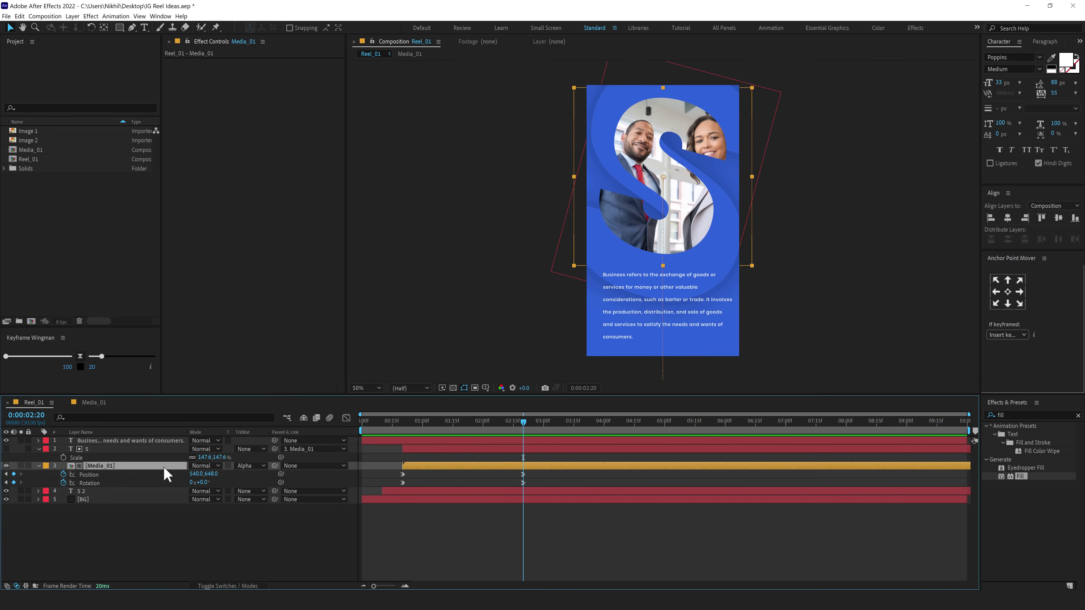
left_click_drag(222, 461, 195, 465)
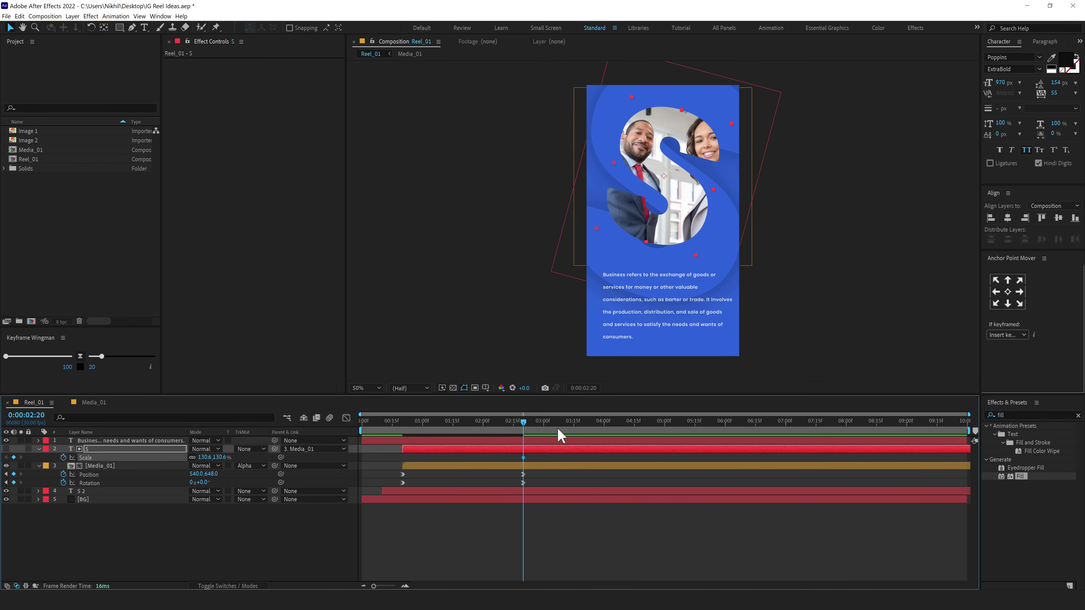
left_click_drag(520, 433, 613, 432)
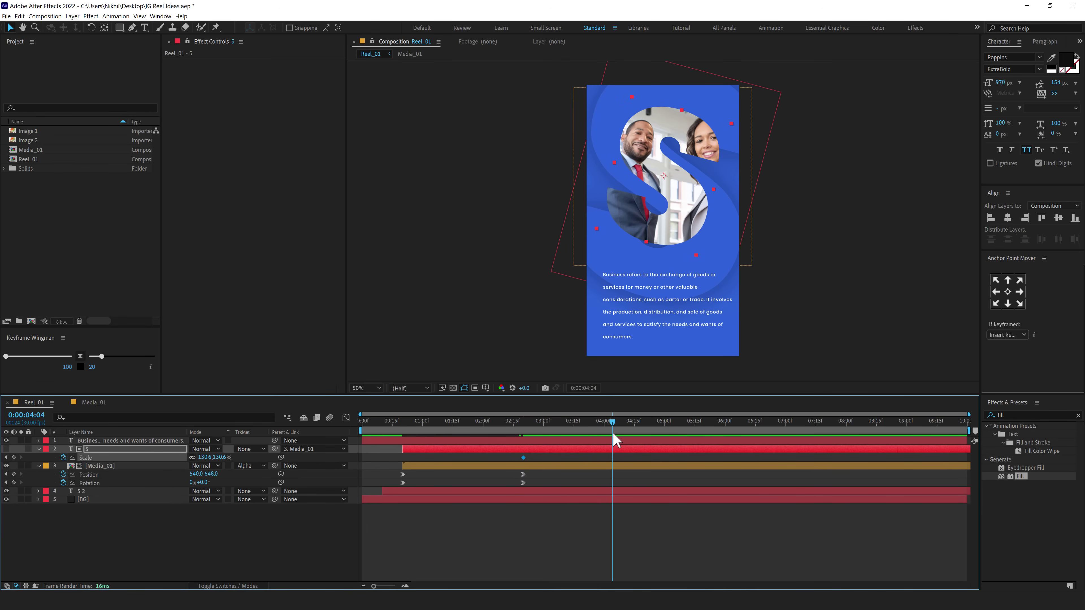
left_click_drag(214, 458, 230, 458)
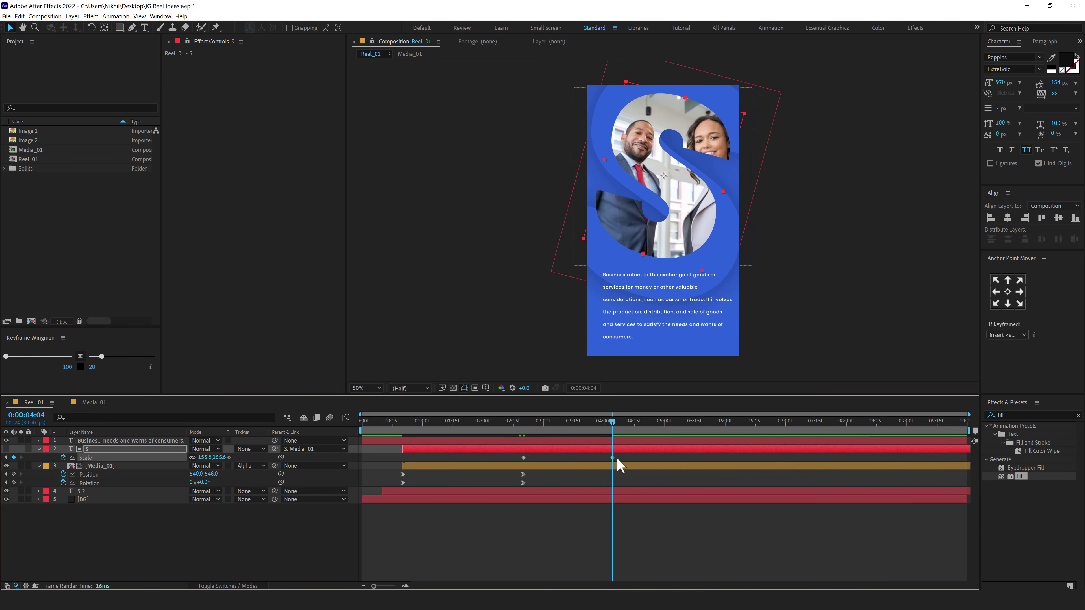
- Ease the S matte's two scale keyframes with linked Keyframe Wingman values of 95 and 95, and preview the scaling
left_click(81, 359)
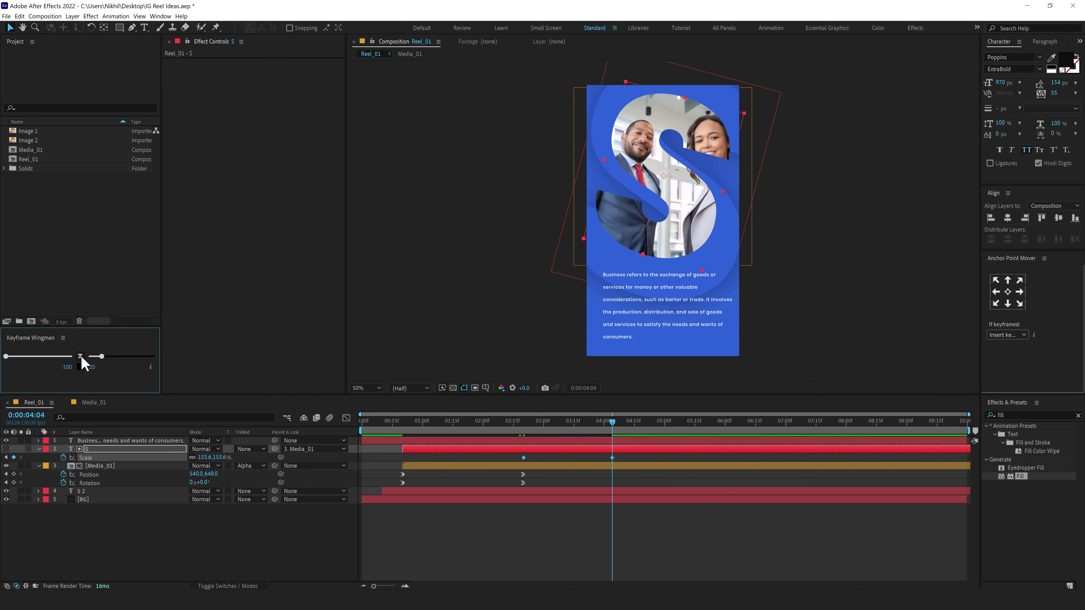
left_click(509, 433)
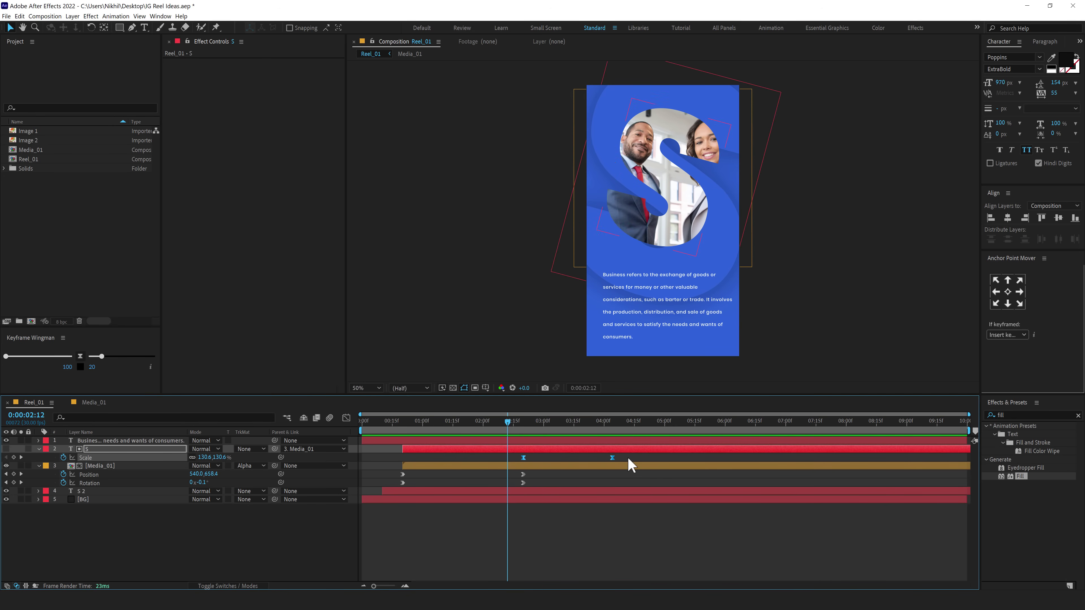
left_click_drag(629, 459, 519, 465)
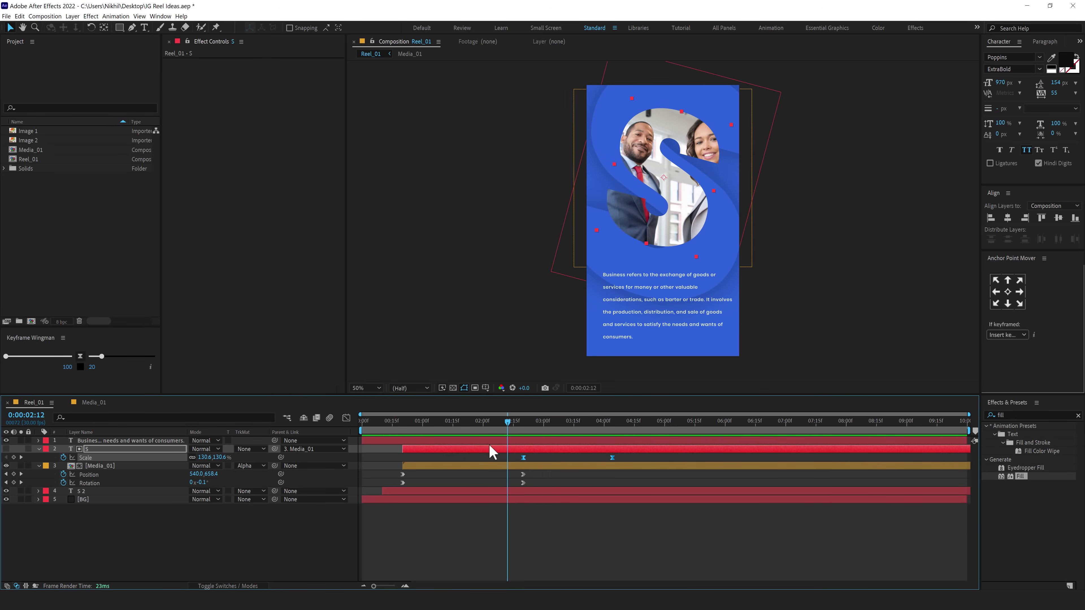
left_click(81, 367)
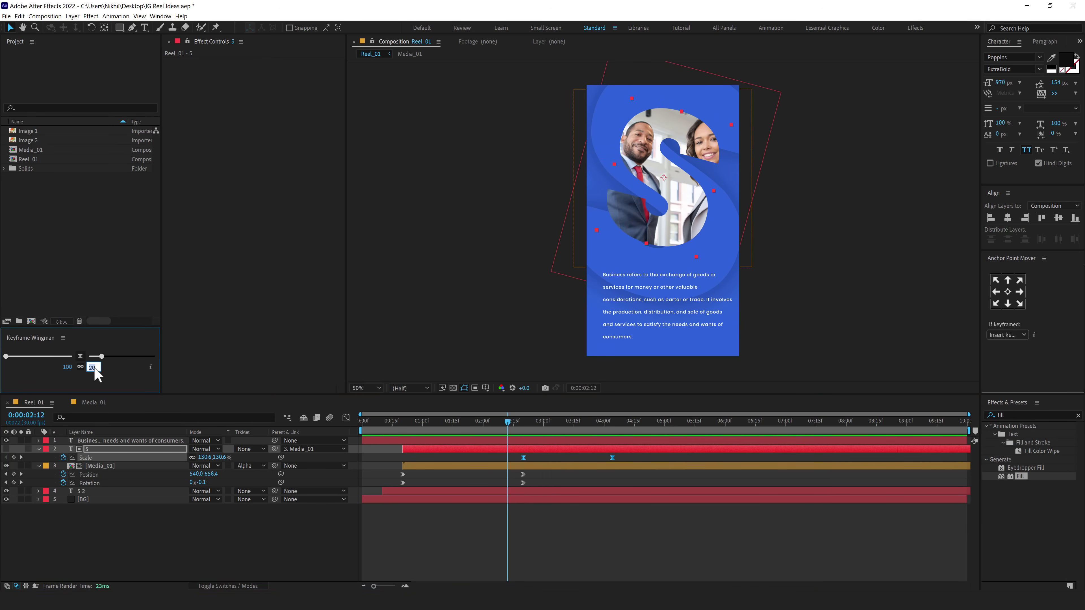
left_click(94, 368)
type("95")
key("Return")
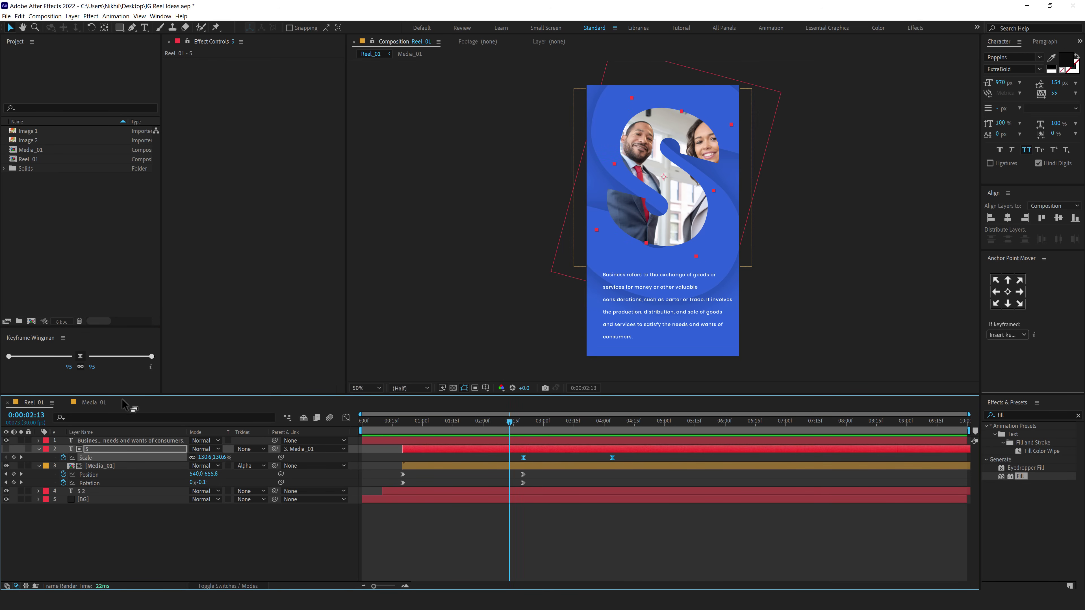
left_click(461, 532)
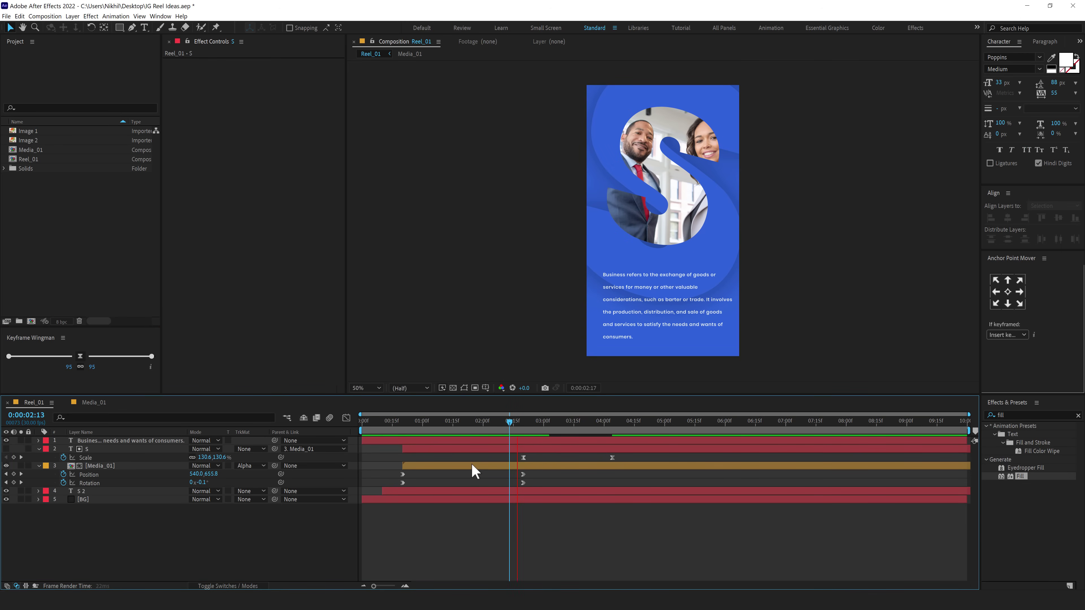
left_click(497, 422)
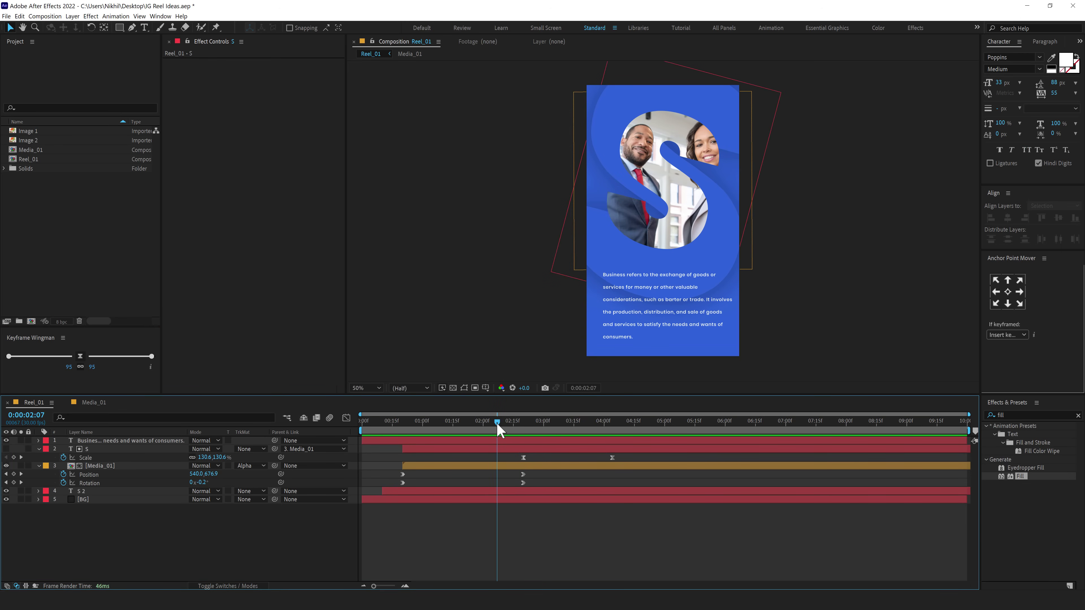
- Shift the S matte's two scale keyframes about 12 frames earlier, preview the timing, and collapse the open layer properties
left_click_drag(516, 456, 636, 467)
left_click_drag(524, 457, 484, 444)
key("space")
left_click(55, 528)
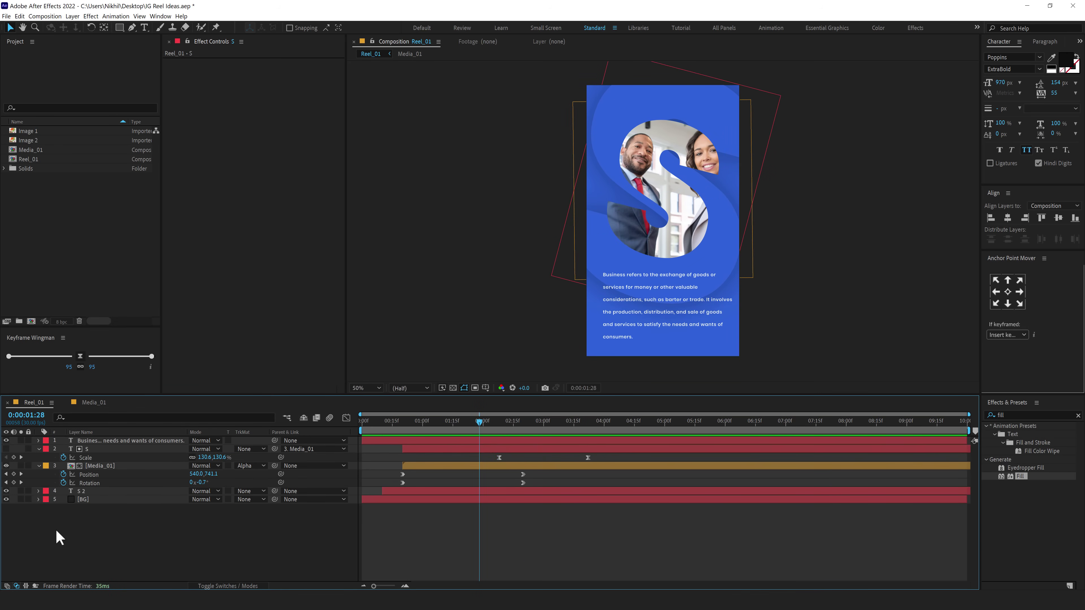
left_click(38, 449)
left_click(38, 457)
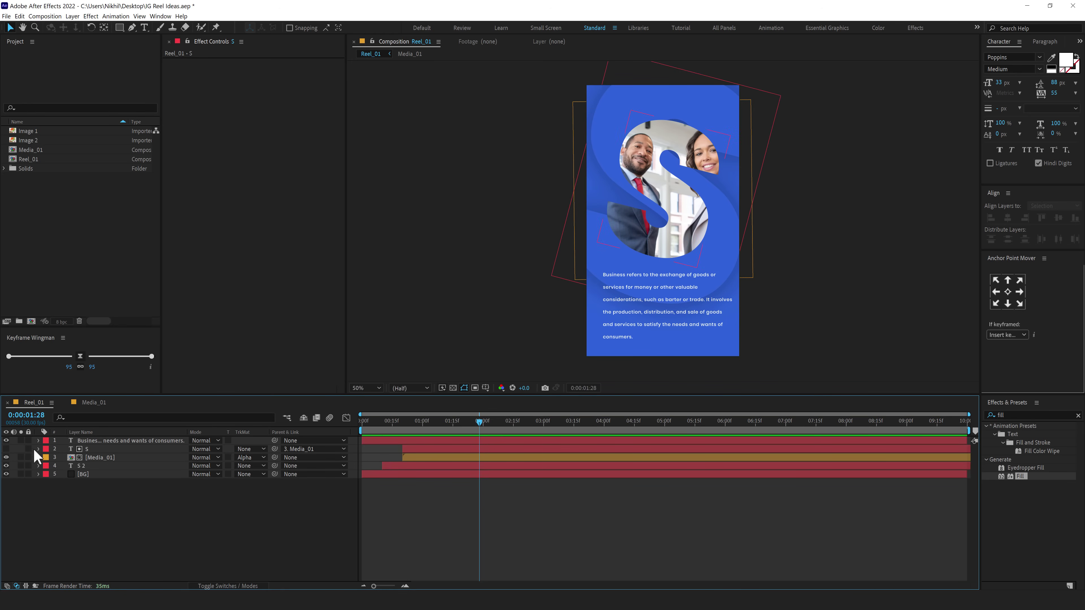
- Add a text animator to the paragraph layer with Position set to 0, 100 and Opacity set to 0%
left_click(38, 440)
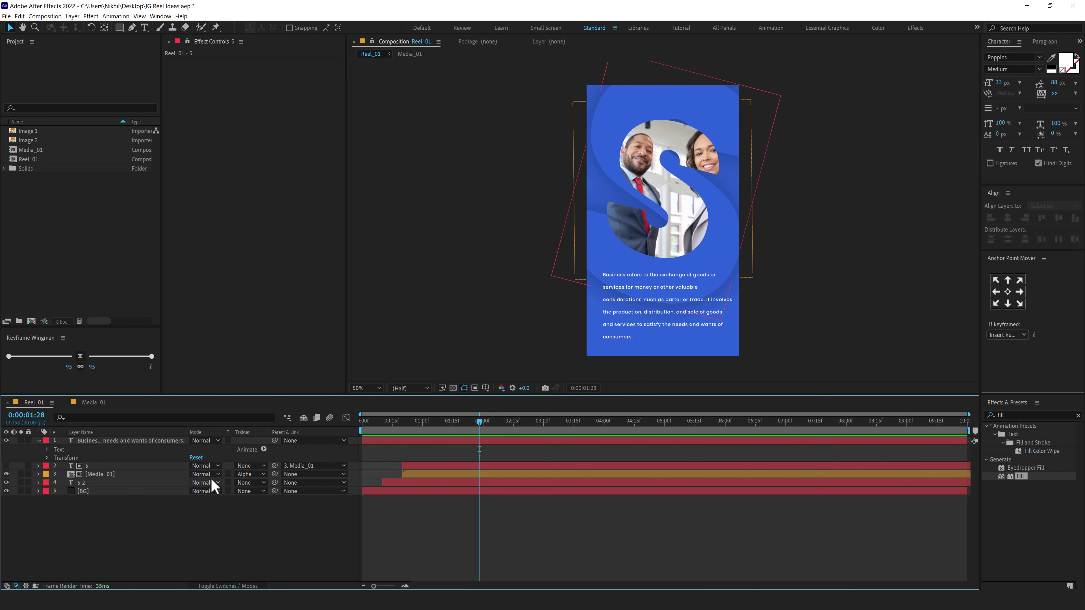
left_click(263, 450)
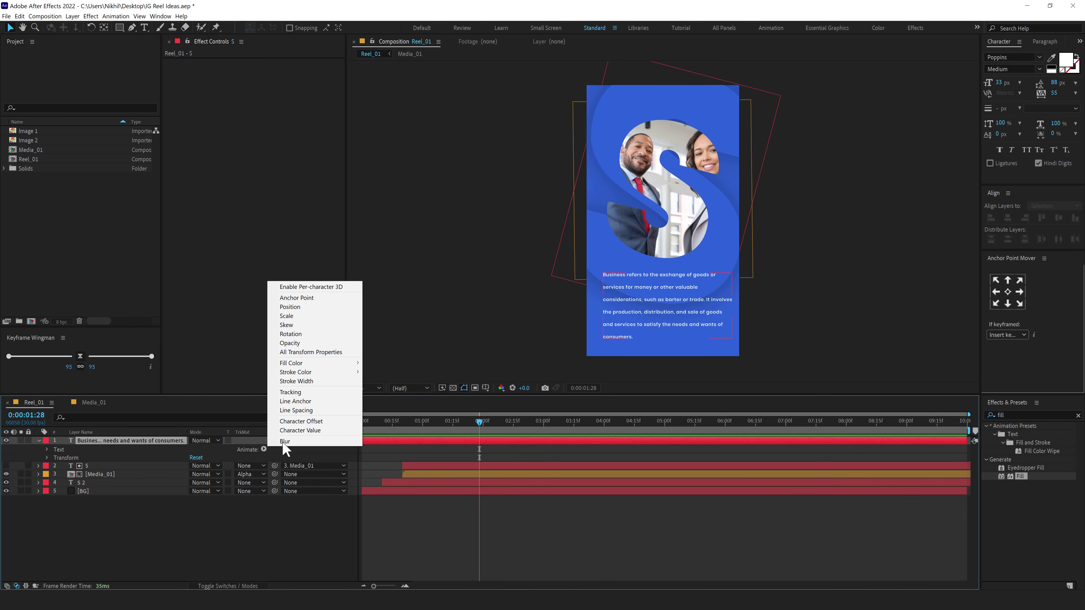
left_click(295, 306)
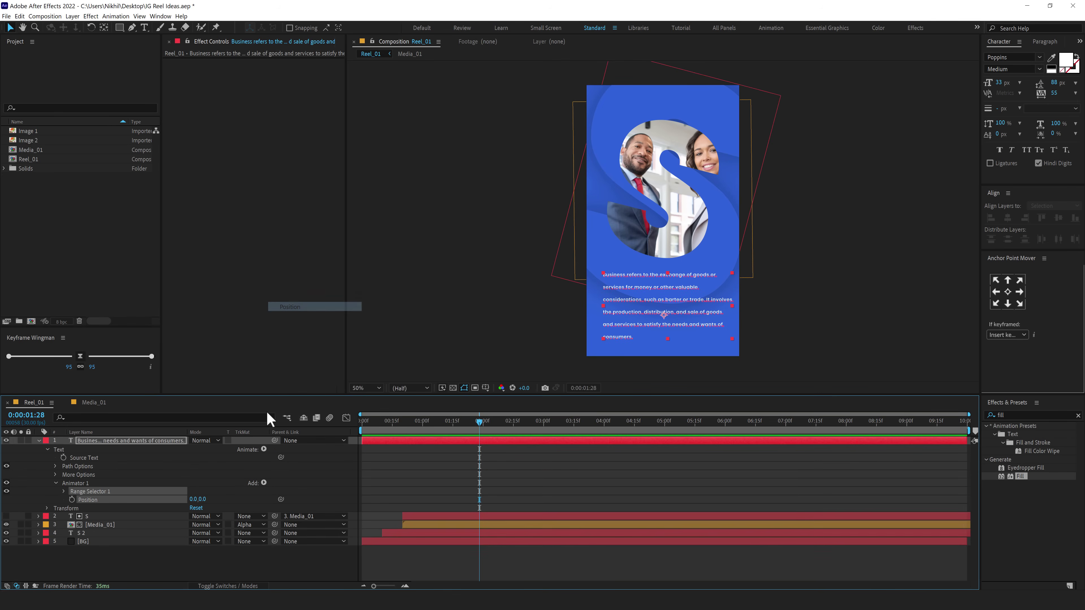
left_click(263, 483)
mouse_move(284, 485)
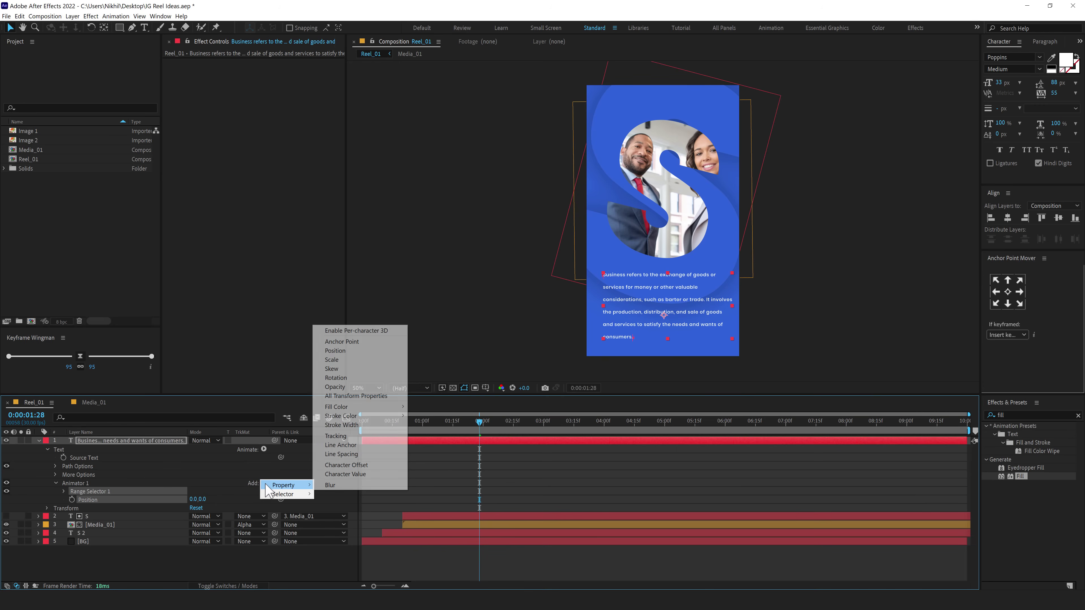
left_click(335, 387)
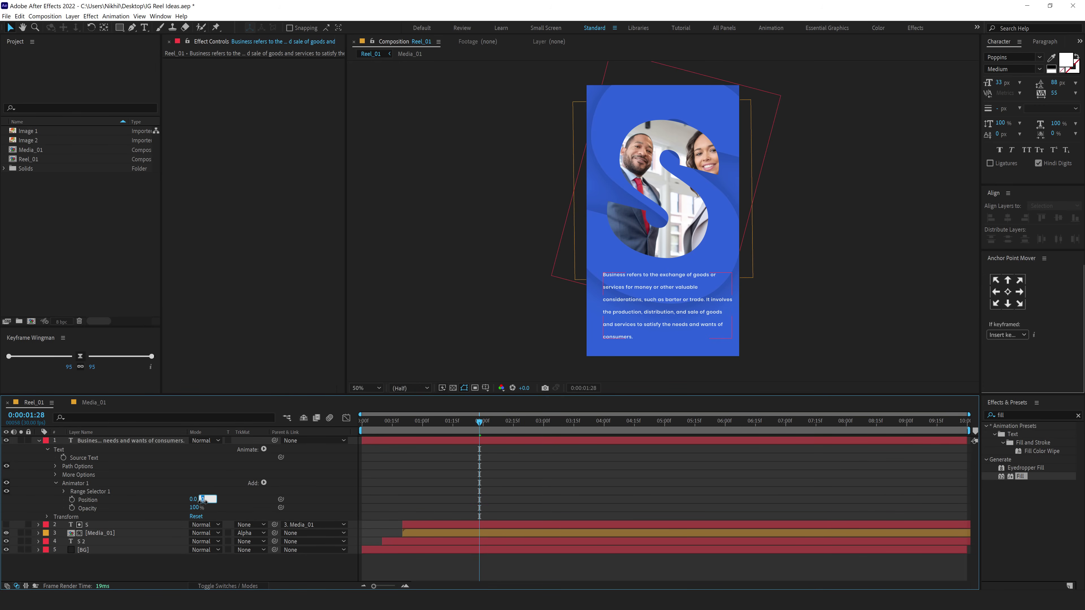
key("Return")
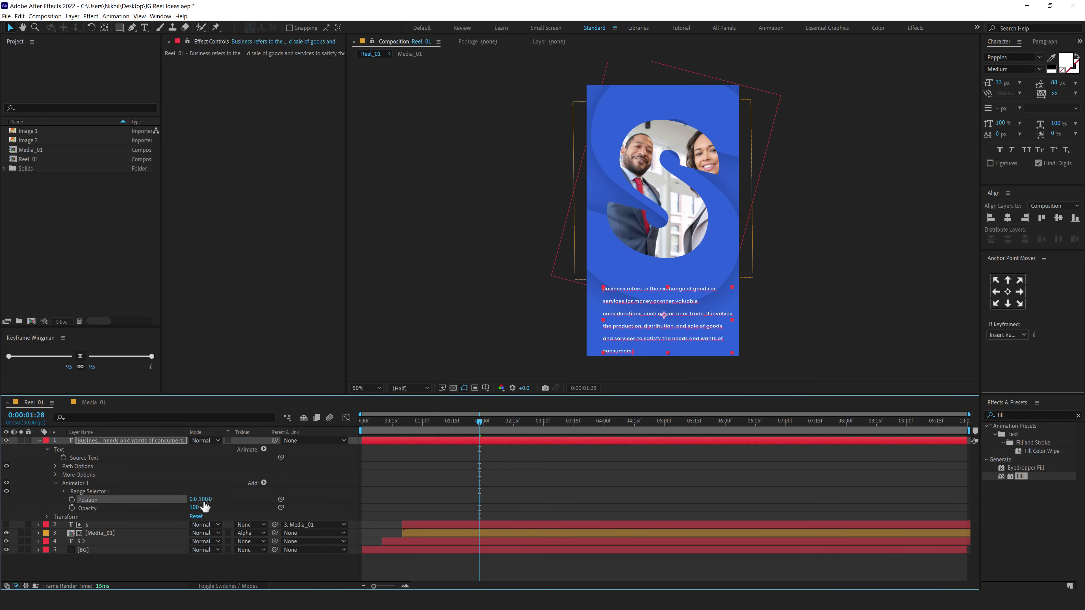
left_click_drag(193, 509, 84, 518)
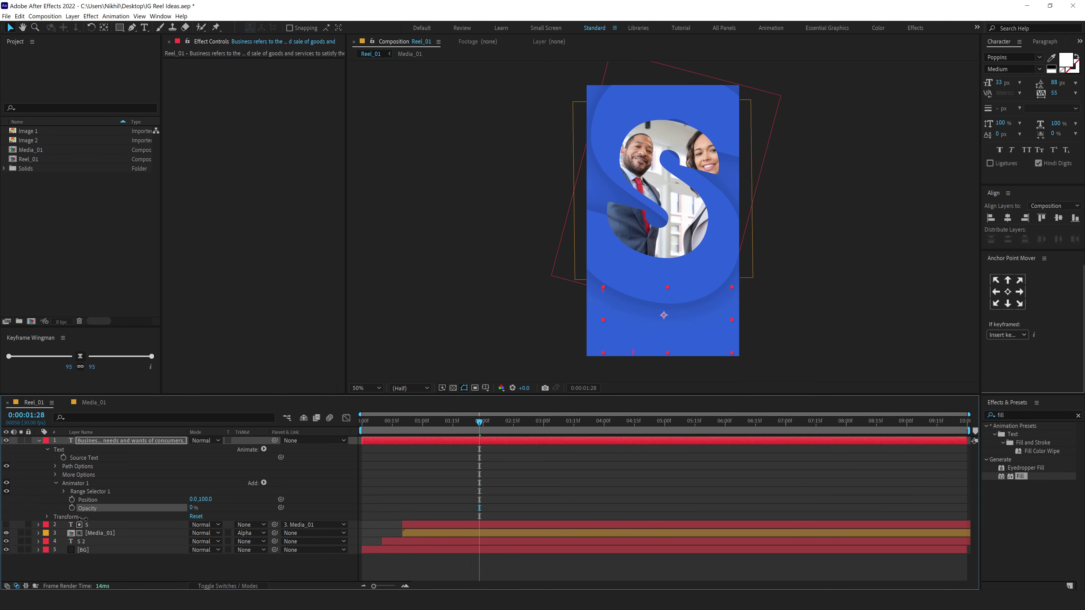
- Animate Range Selector 1's Offset from -100% at 0:00:00:00 to 100% at 0:00:01:15
left_click(63, 491)
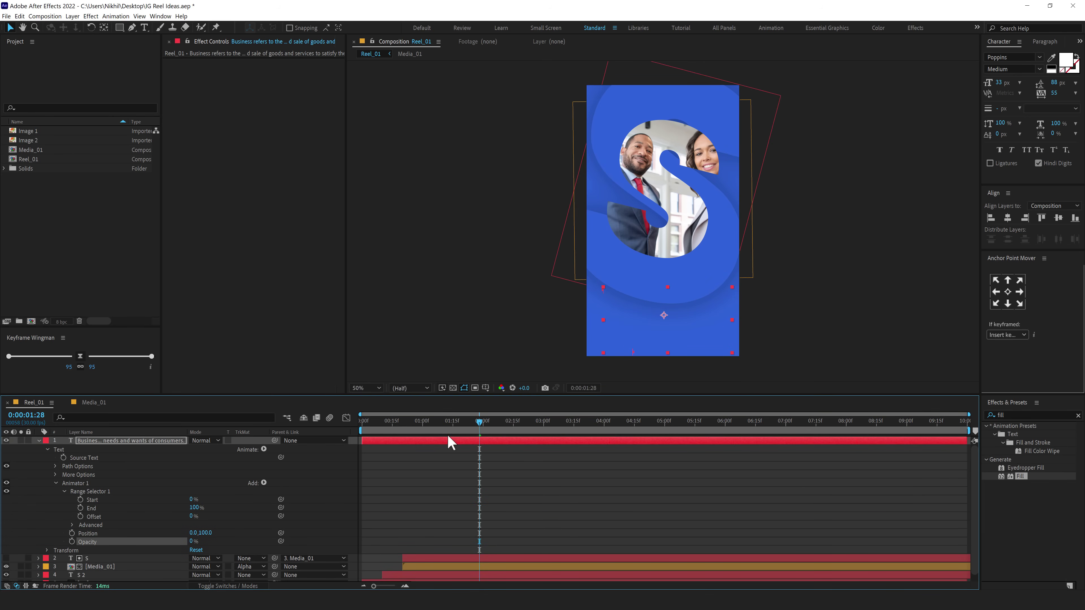
left_click_drag(444, 423, 347, 432)
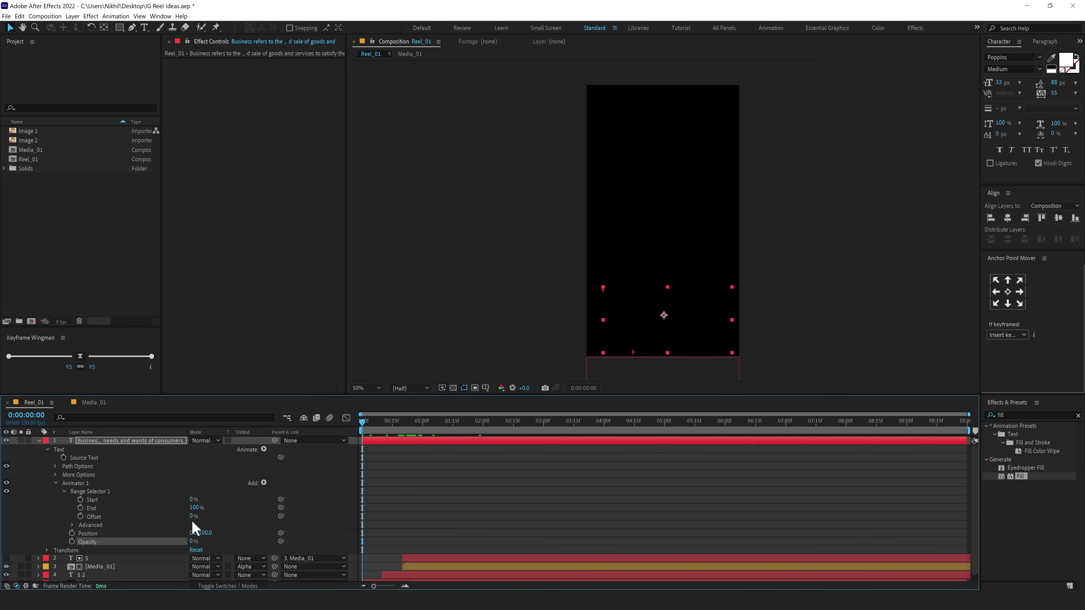
left_click_drag(192, 516, 184, 521)
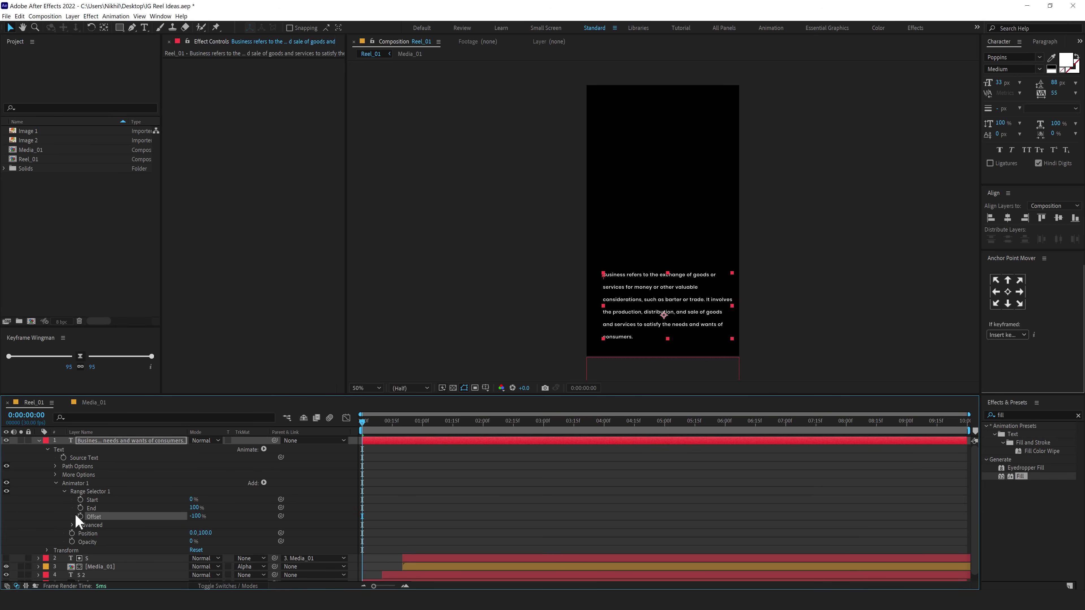
left_click(80, 517)
left_click_drag(392, 432, 454, 438)
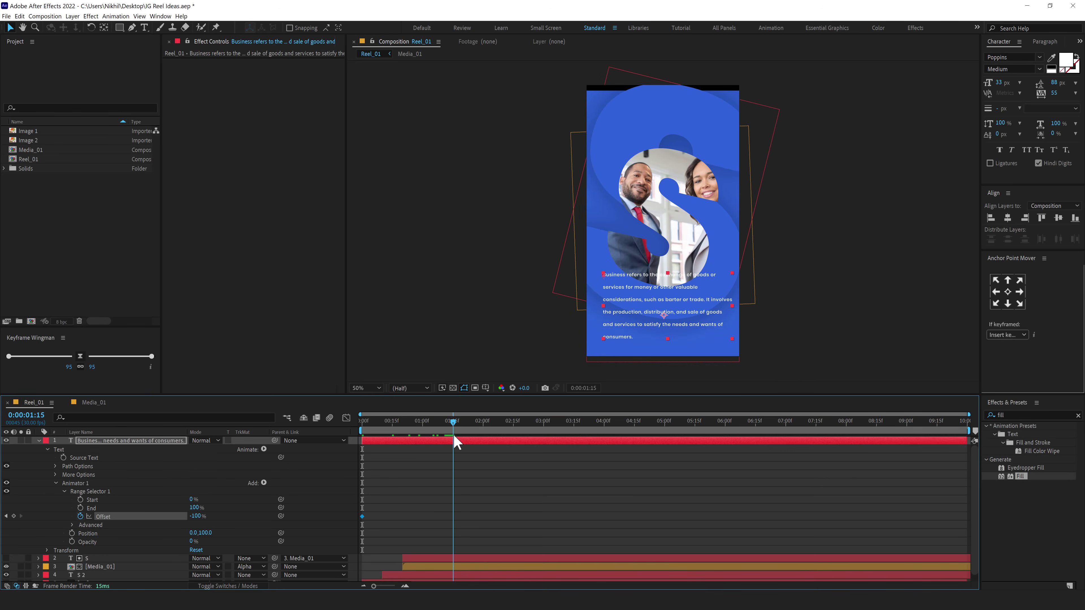
left_click_drag(200, 517, 363, 515)
- Set the range selector's advanced Shape to Ramp Up, with Ease High at 90% and Ease Low at 10%
left_click(73, 526)
scroll(157, 494, "down", 1)
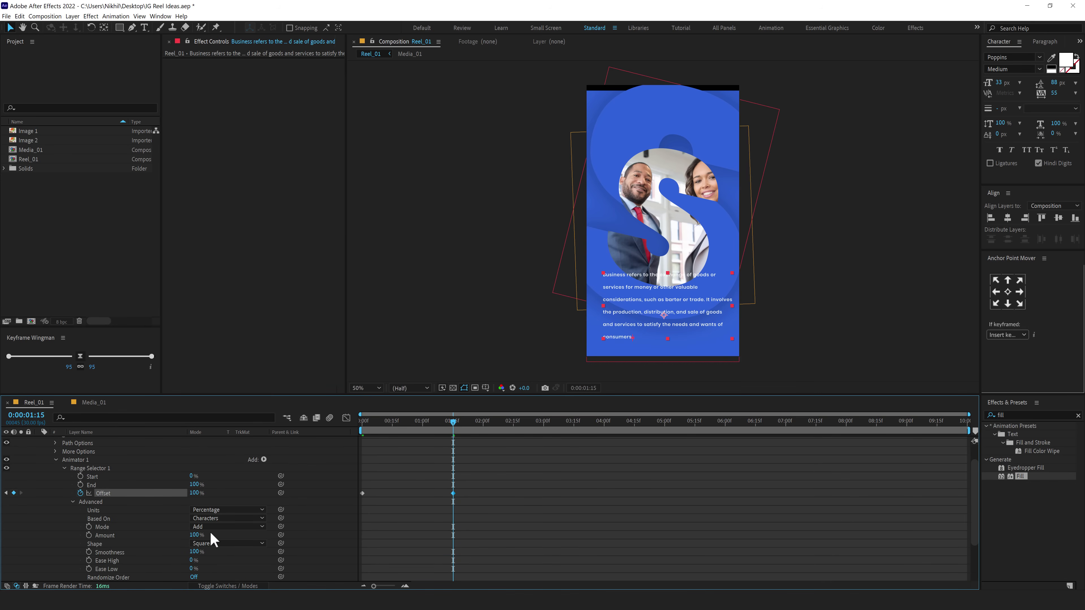
left_click(212, 543)
left_click(215, 500)
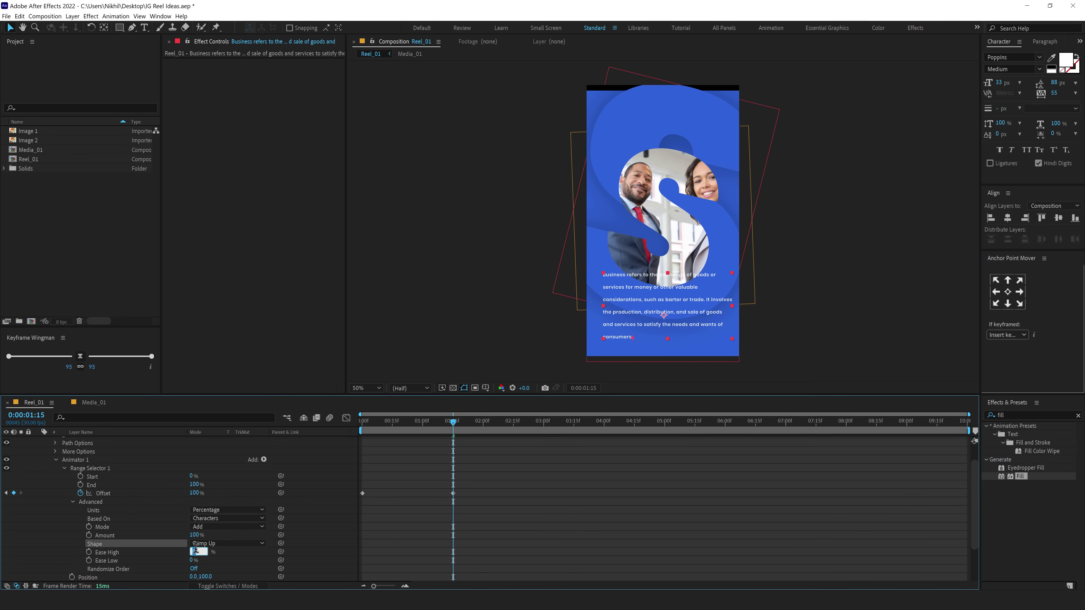
left_click(185, 571)
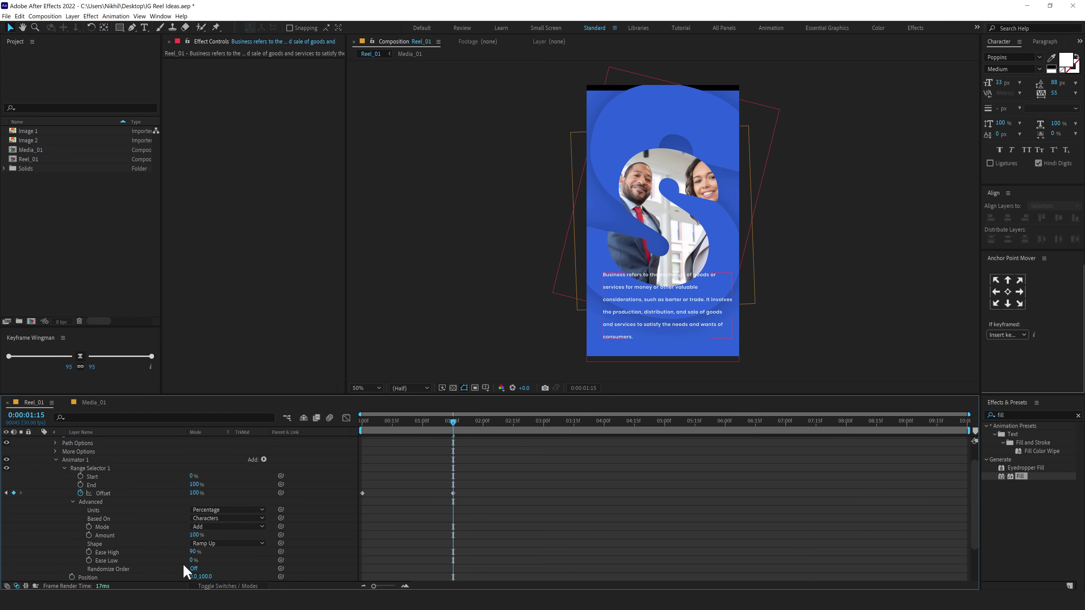
left_click(191, 561)
type("10")
- Base the range selector on Words and preview the paragraph reveal from the start
left_click(392, 422)
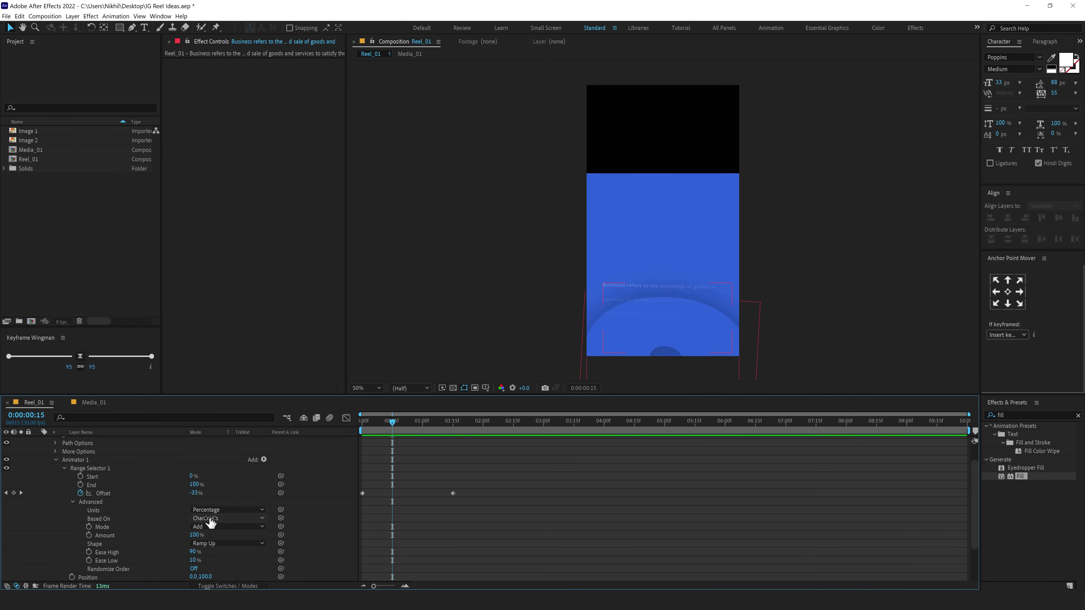
left_click(211, 522)
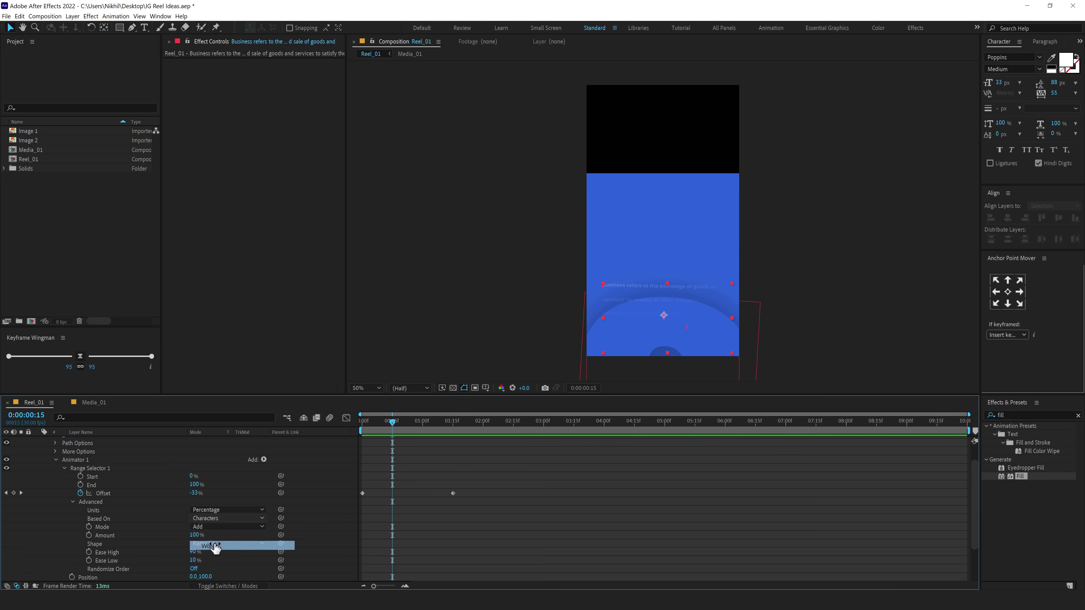
left_click(212, 547)
key("Home")
key("space")
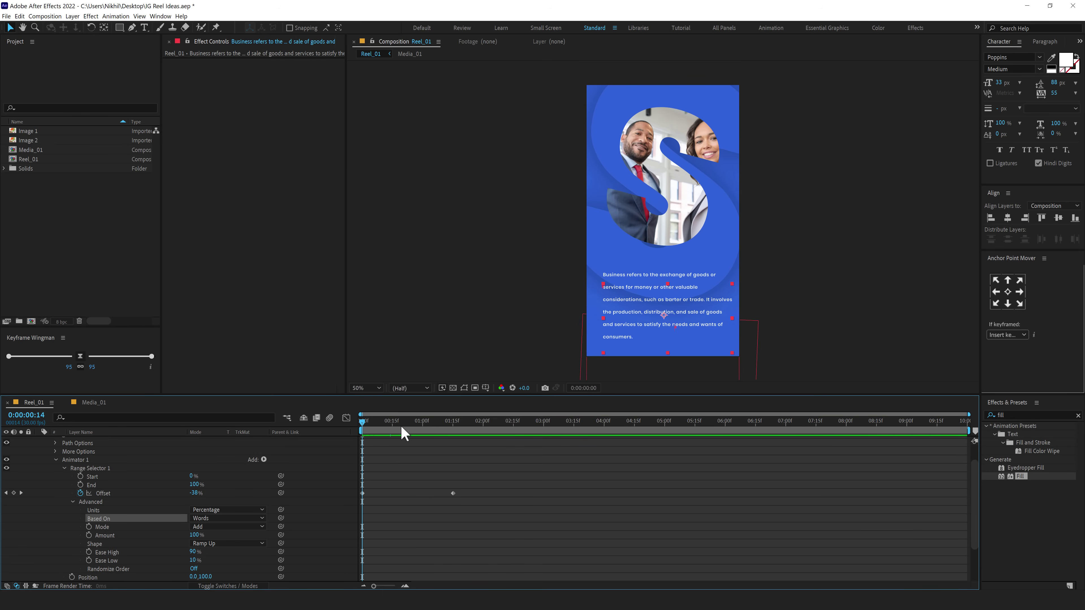
- Set the range selector's Ease High to 10% and Ease Low to 70%, and preview the text reveal from the start
left_click(423, 428)
left_click_drag(425, 431, 433, 432)
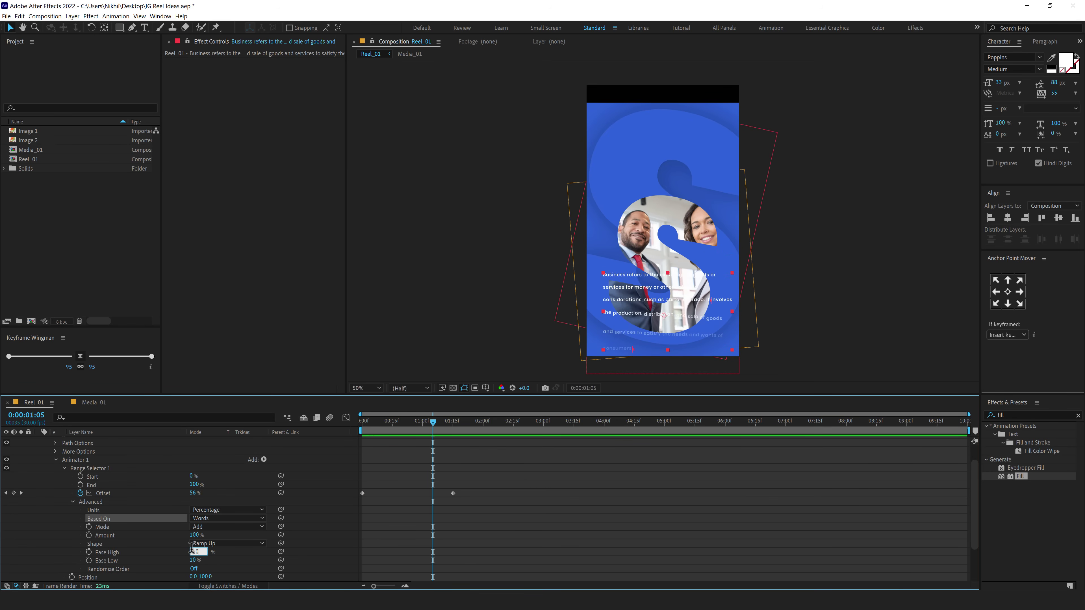
key("Return")
left_click(194, 561)
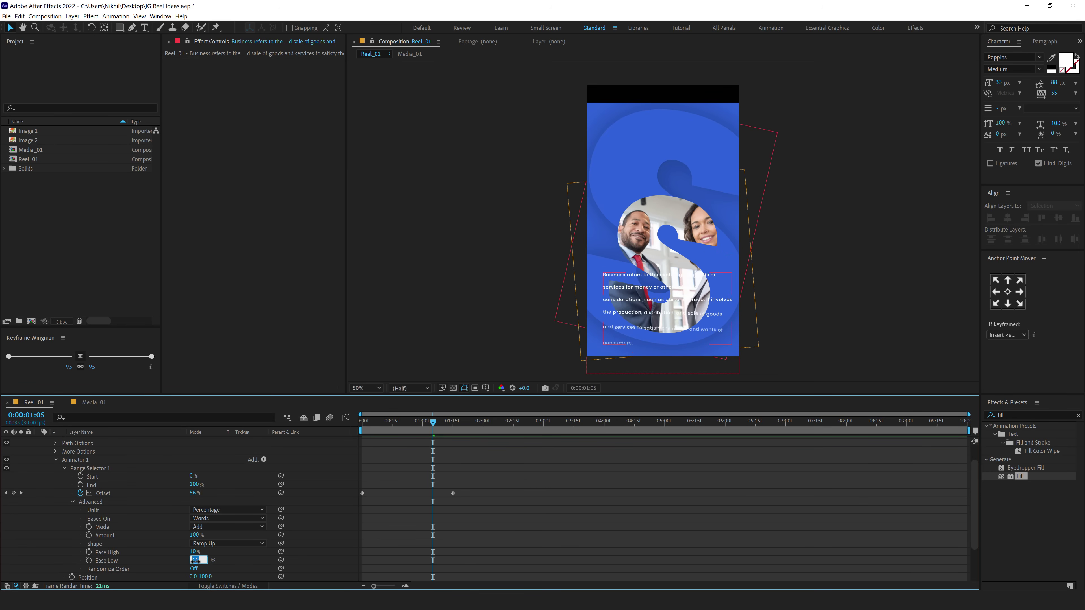
key("Return")
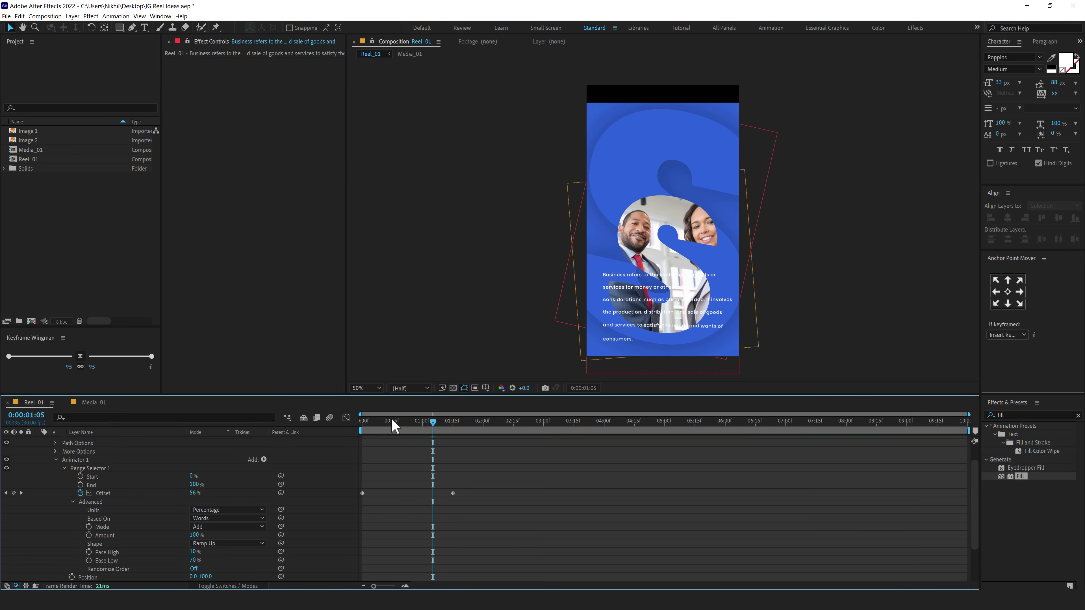
key("Home")
key("space")
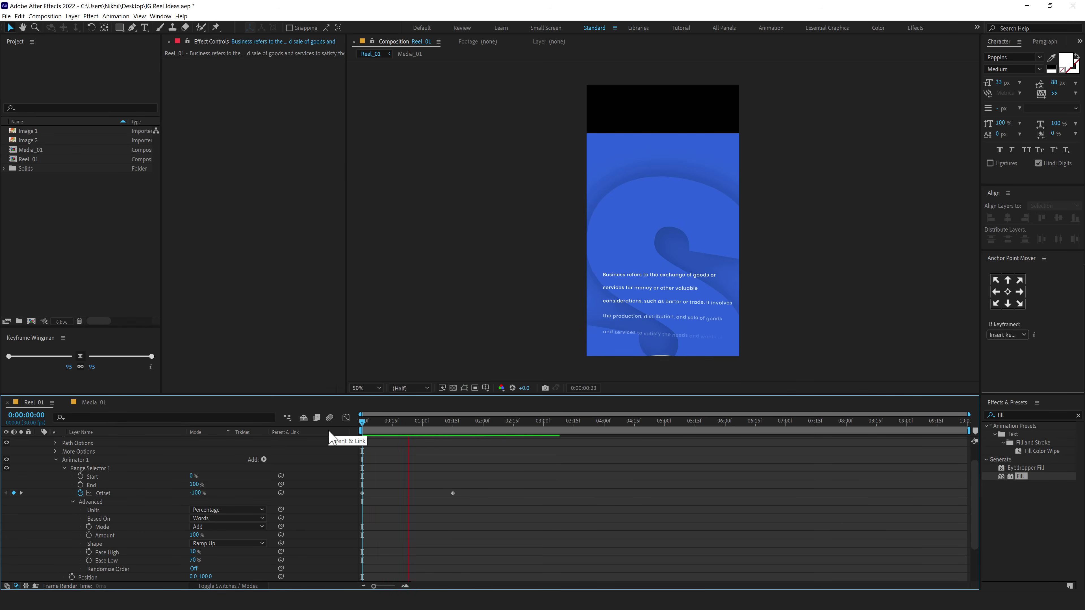
left_click_drag(388, 421, 346, 446)
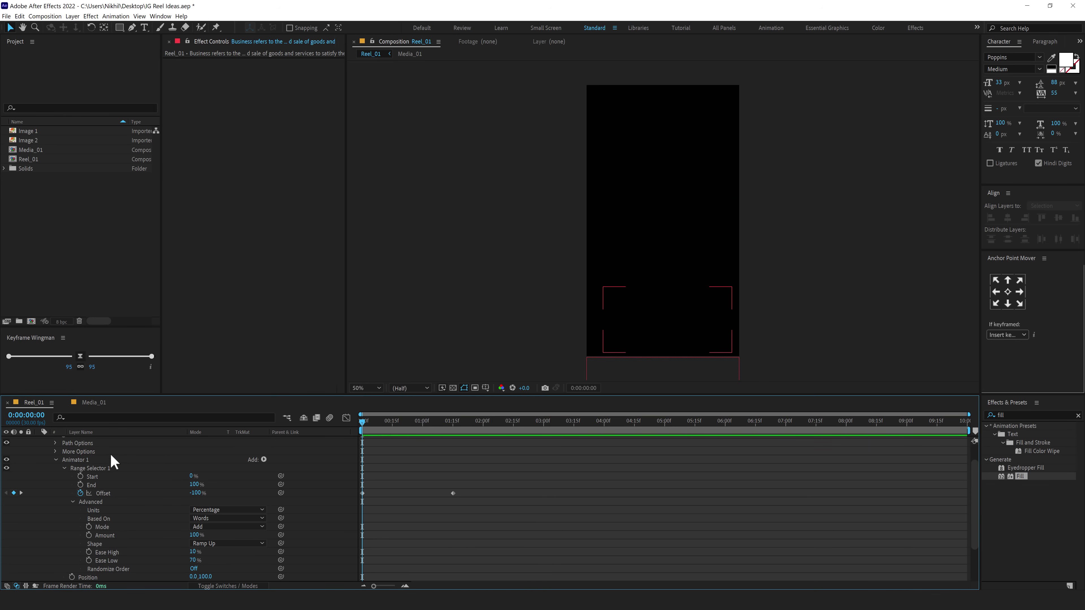
- Collapse the paragraph layer, shift it to start at about 0:00:01:15, and preview the reel
scroll(52, 453, "up", 1)
left_click(38, 440)
left_click_drag(423, 427, 451, 421)
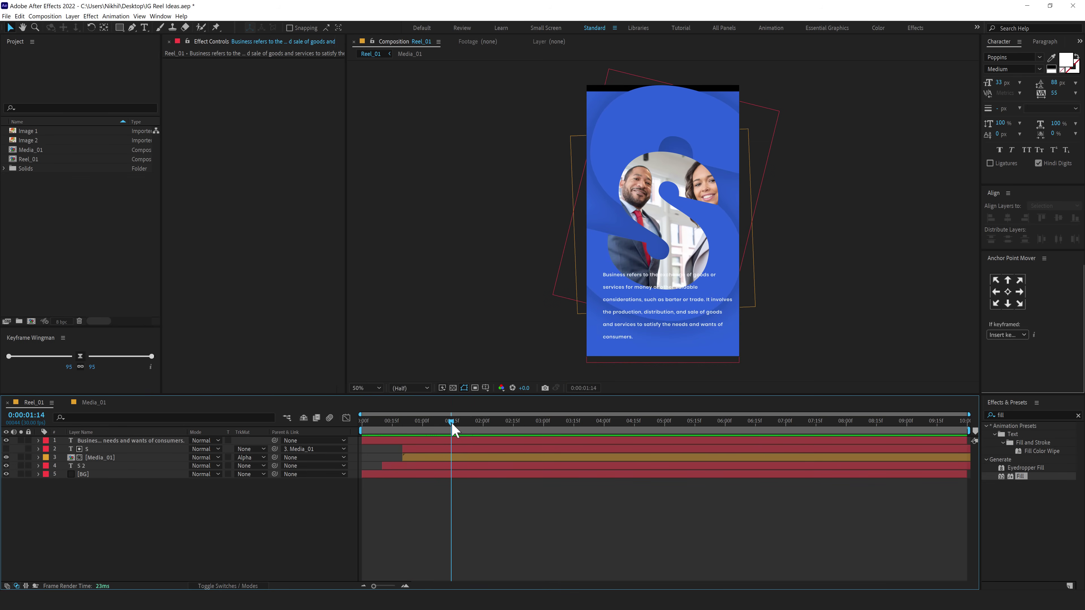
left_click_drag(384, 439, 340, 430)
key("space")
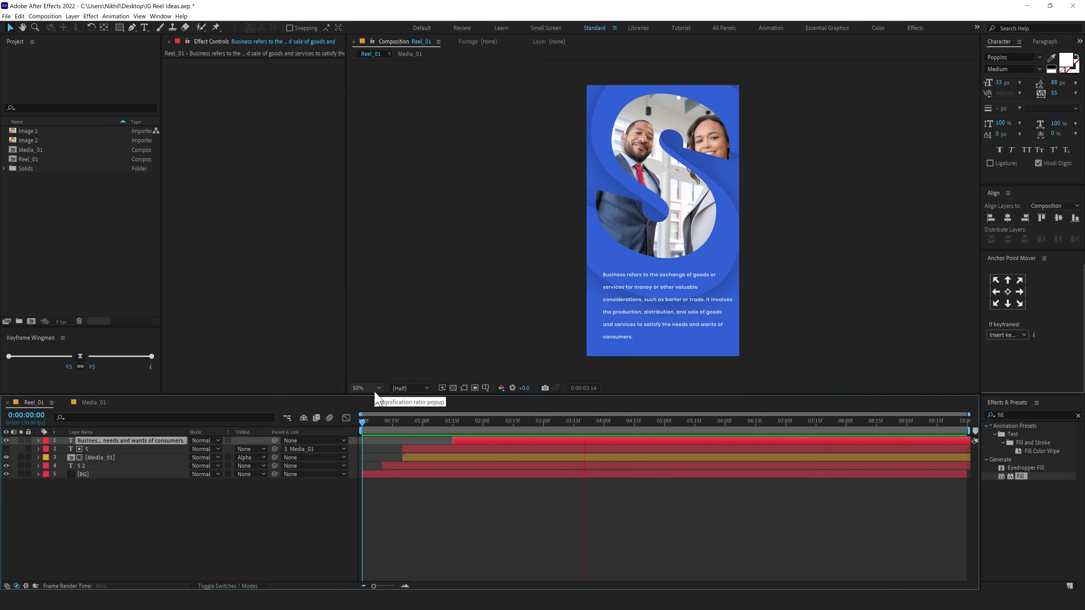
left_click_drag(442, 426, 590, 424)
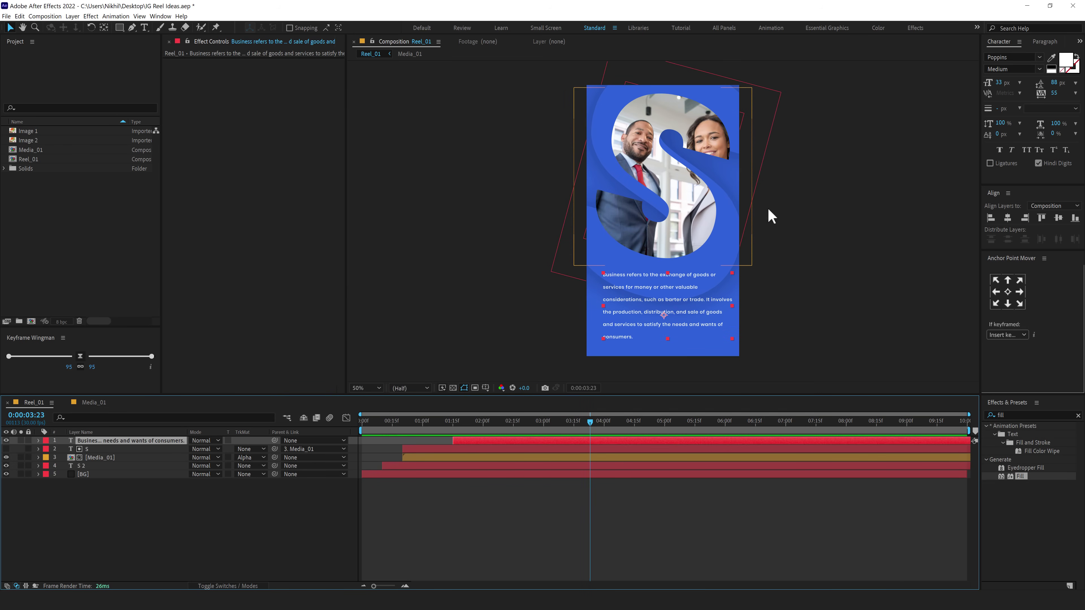
- Add the expression time*6 to the S 2 layer's Rotation, preview the continuous turning, and collapse the layer
left_click(110, 507)
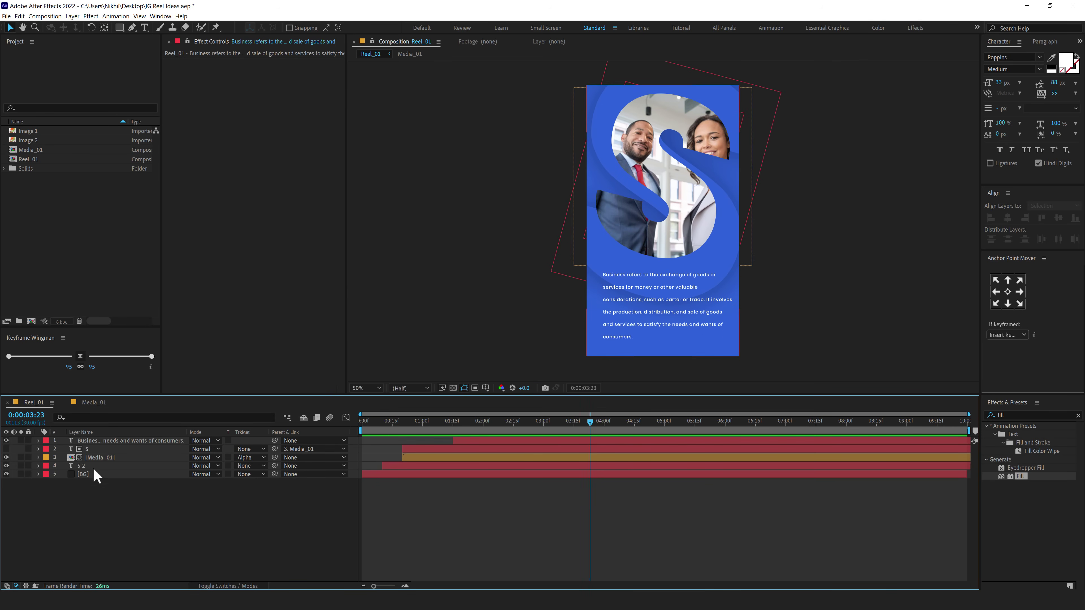
left_click(91, 466)
key("u")
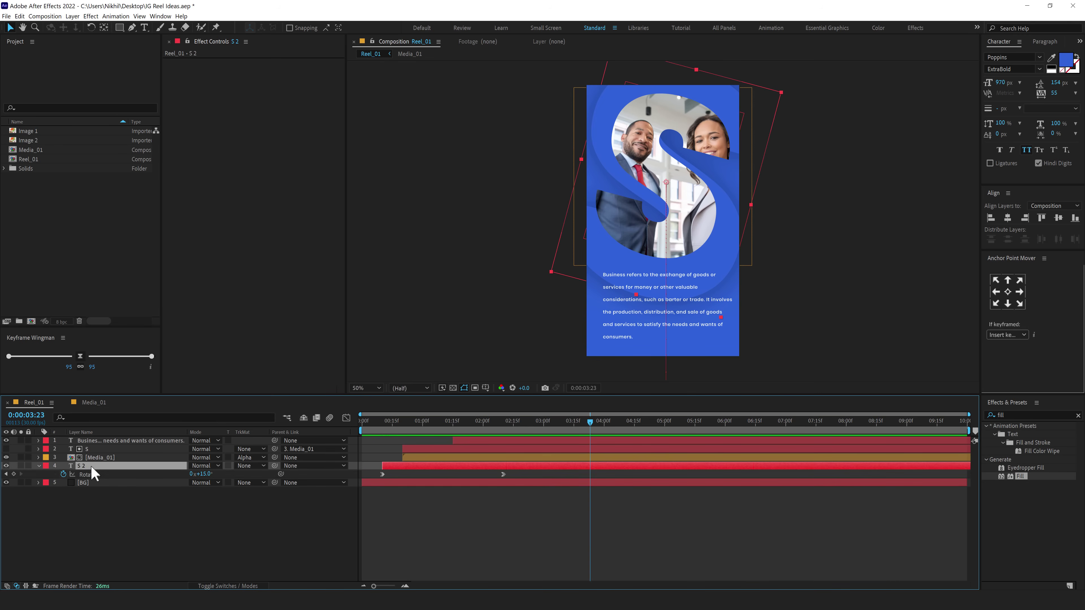
left_click(63, 474, "alt")
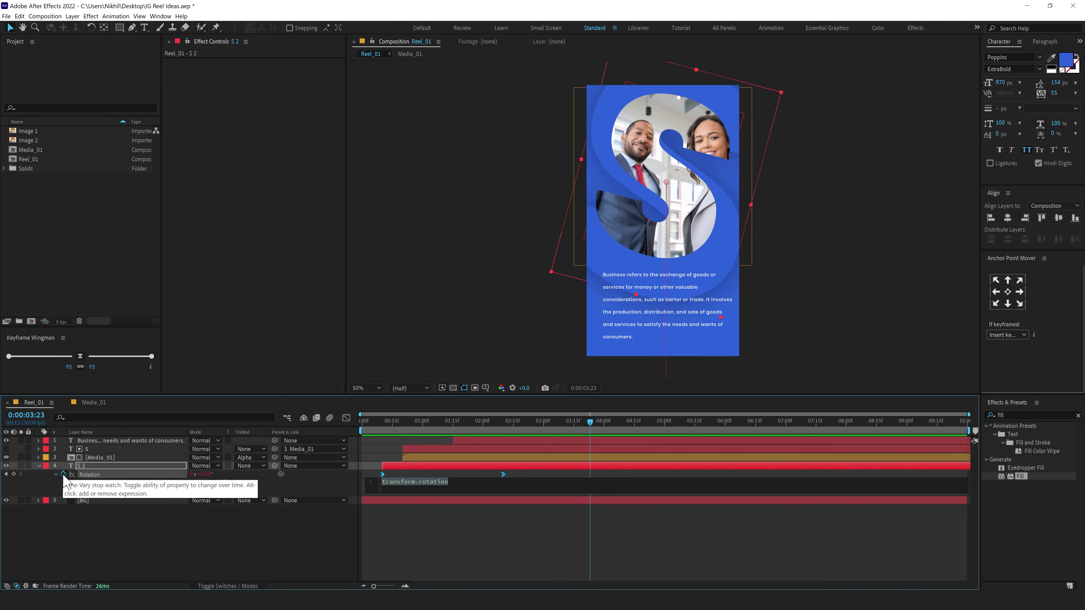
type("time")
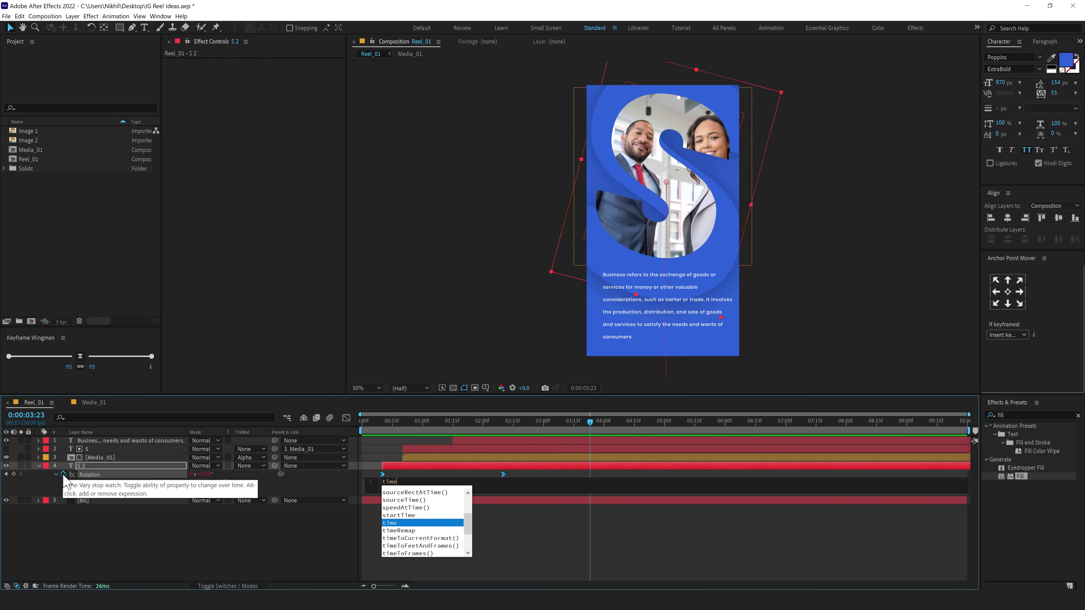
type("*")
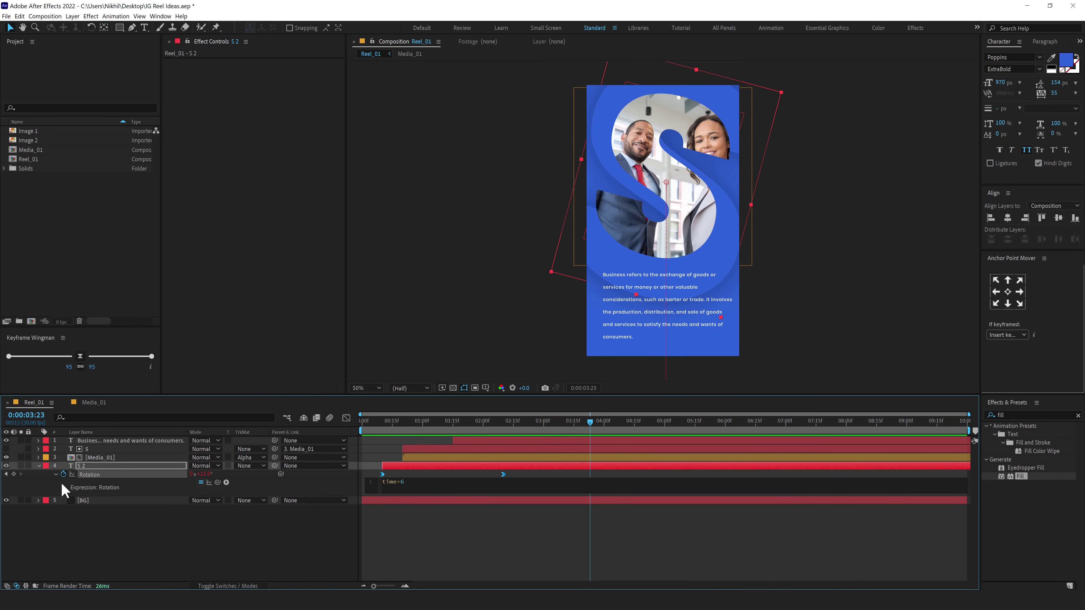
left_click(402, 543)
left_click(456, 423)
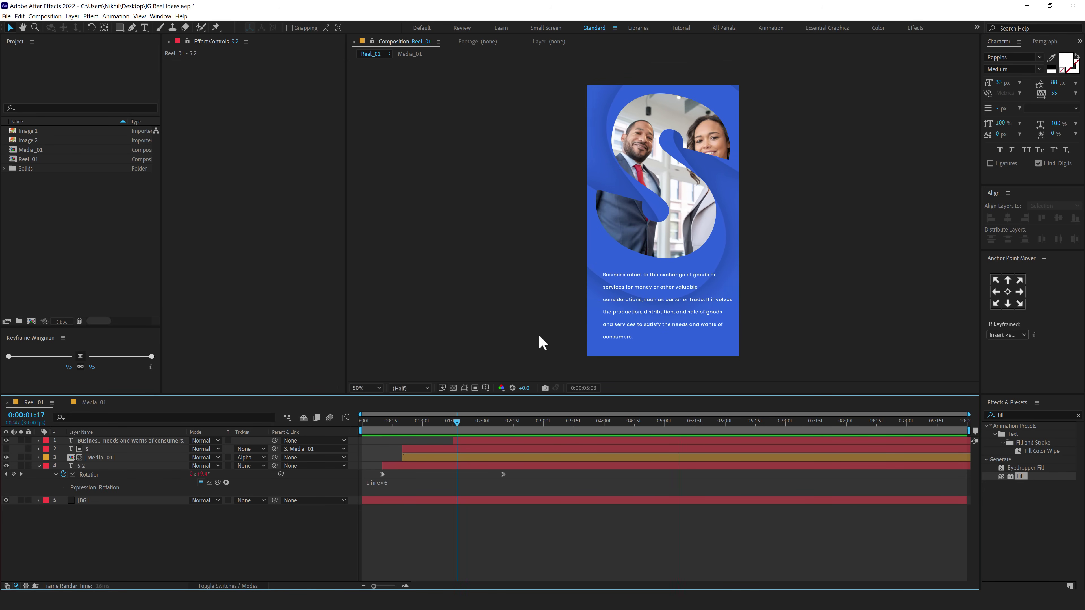
left_click_drag(513, 432, 661, 431)
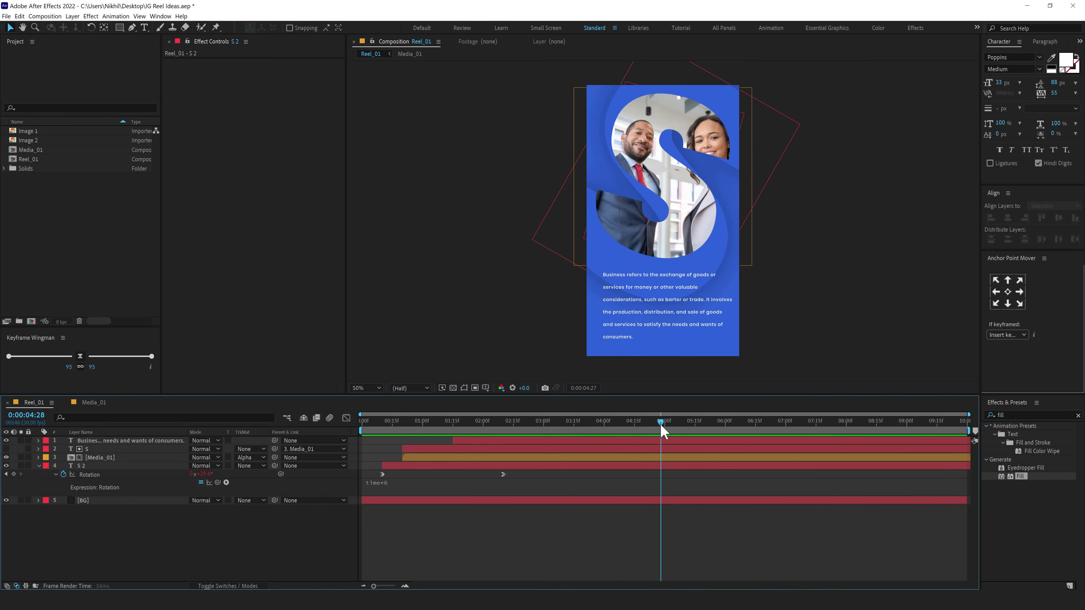
left_click(39, 466)
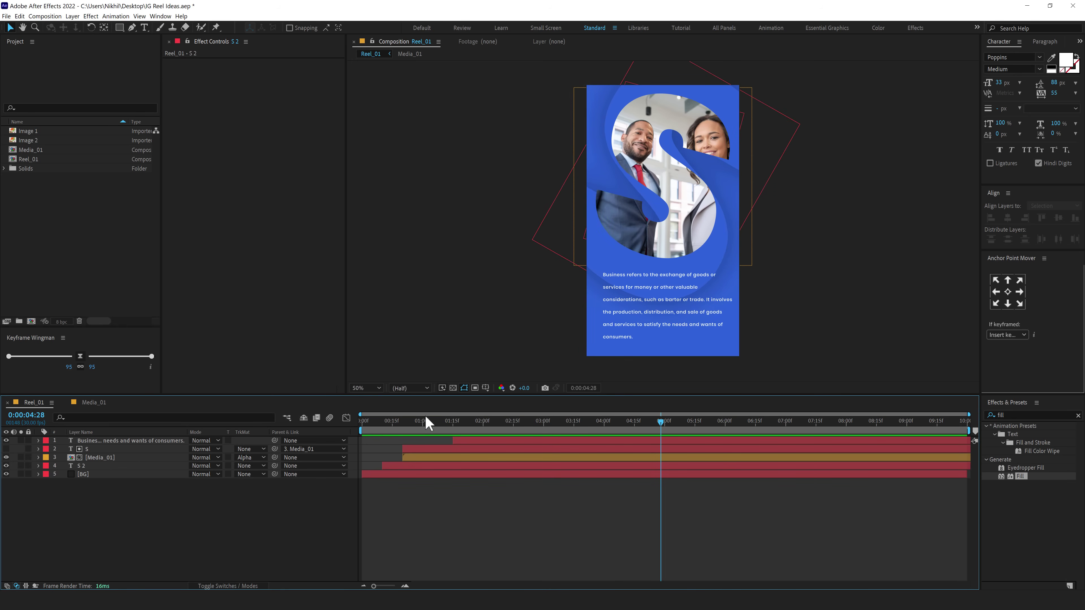
- Preview the first reel's complete animation from the start of the composition
left_click_drag(427, 423, 252, 437)
key("space")
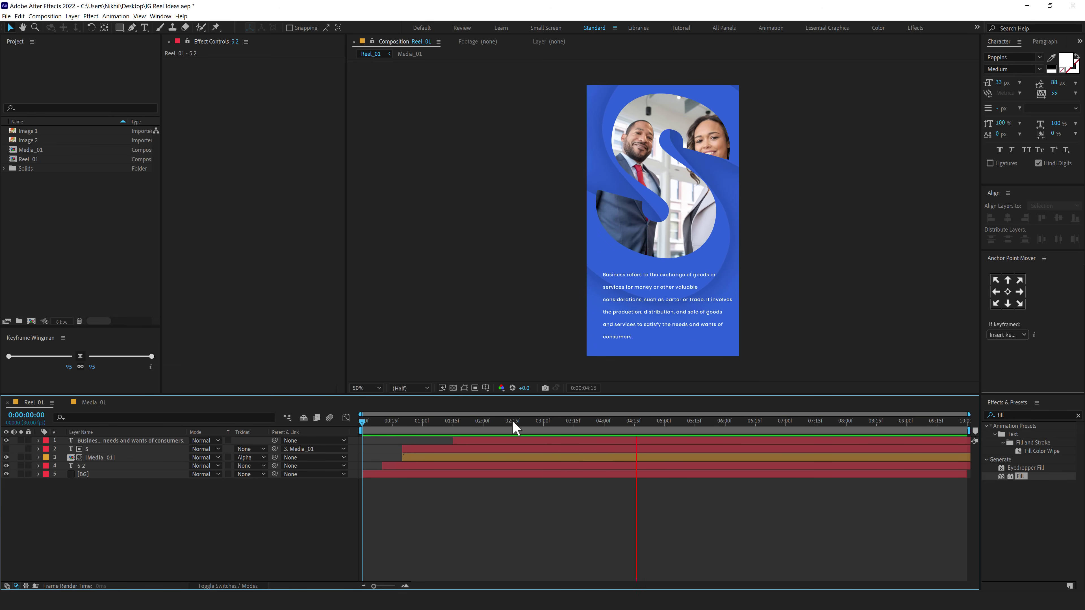
key("space")
key("space")
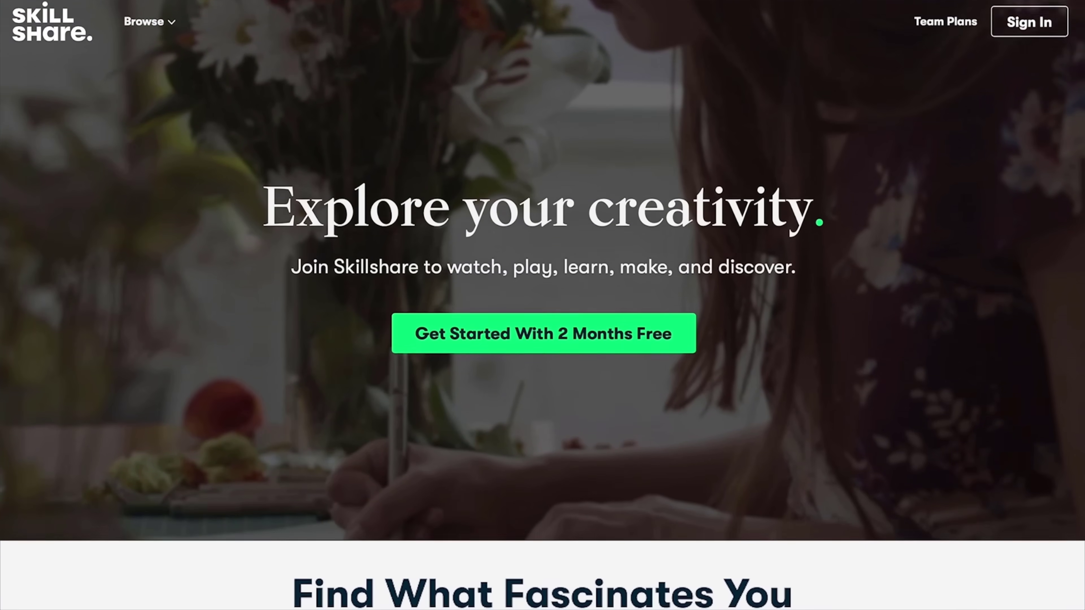
scroll(543, 273, "down", 6)
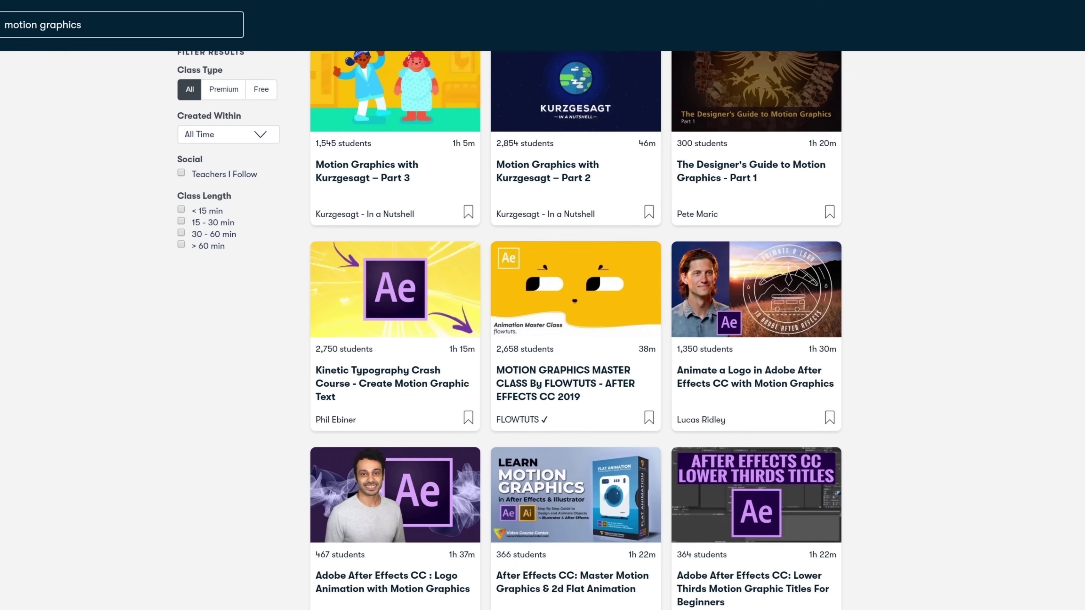
scroll(576, 330, "down", 5)
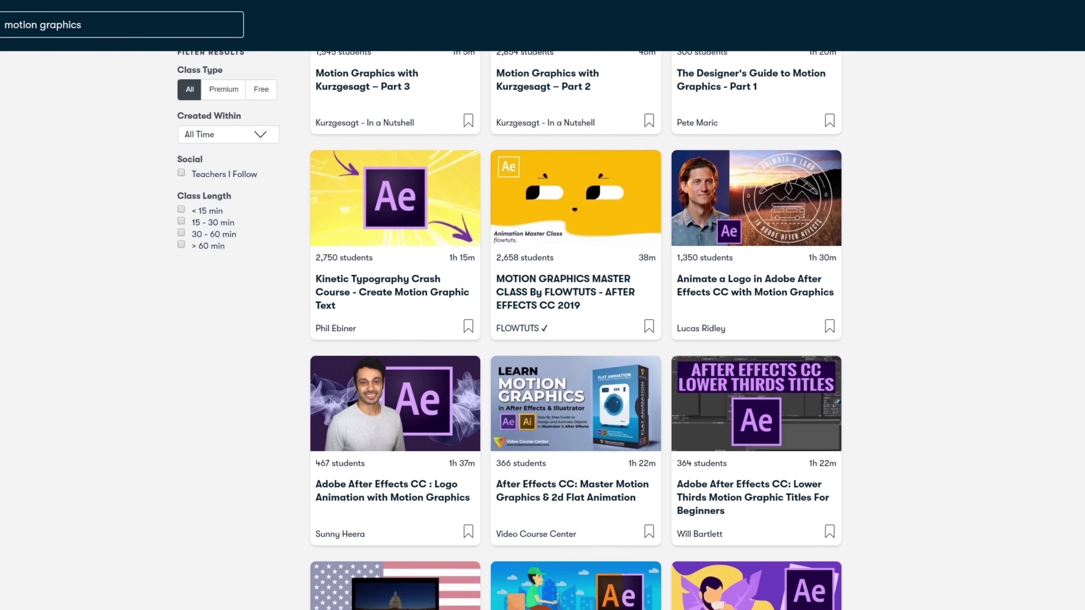
scroll(576, 330, "down", 8)
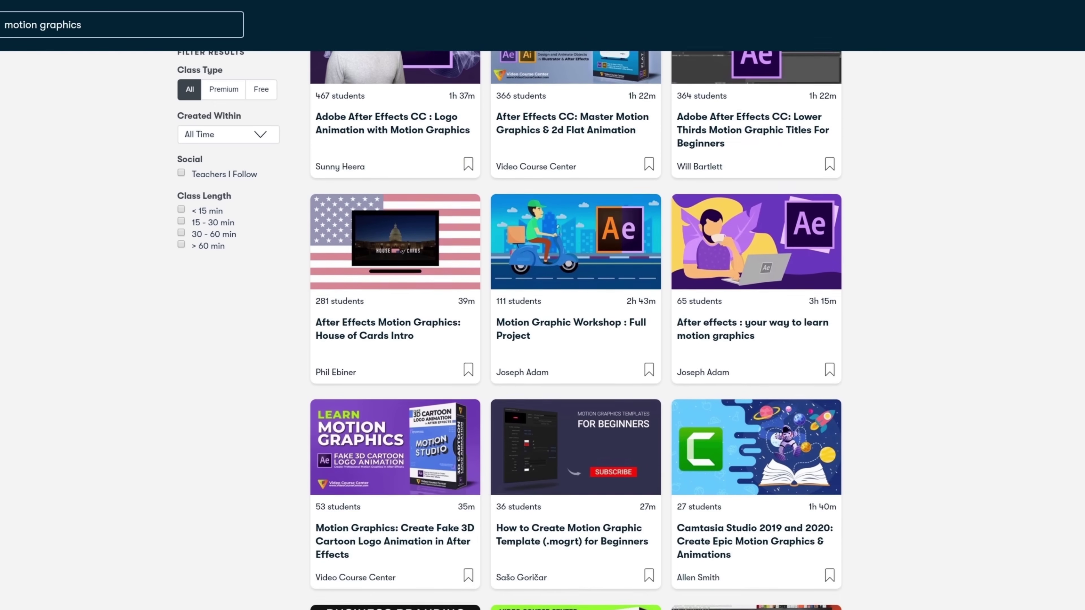
scroll(576, 331, "down", 5)
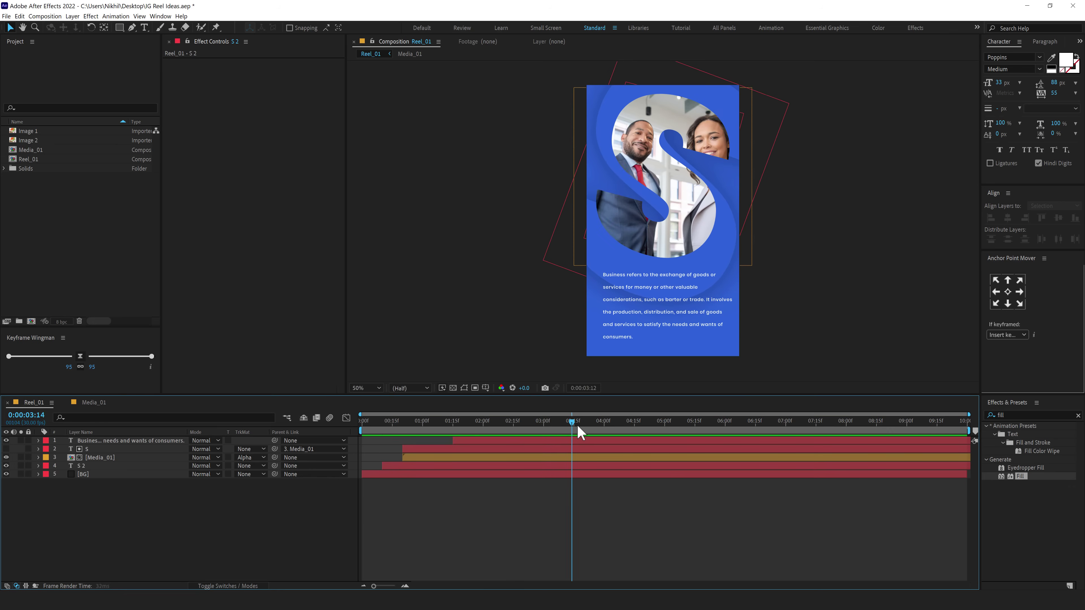
- Create a new composition named Reel_02 with a width of 1080 px and a height of 1920 px
left_click(87, 284)
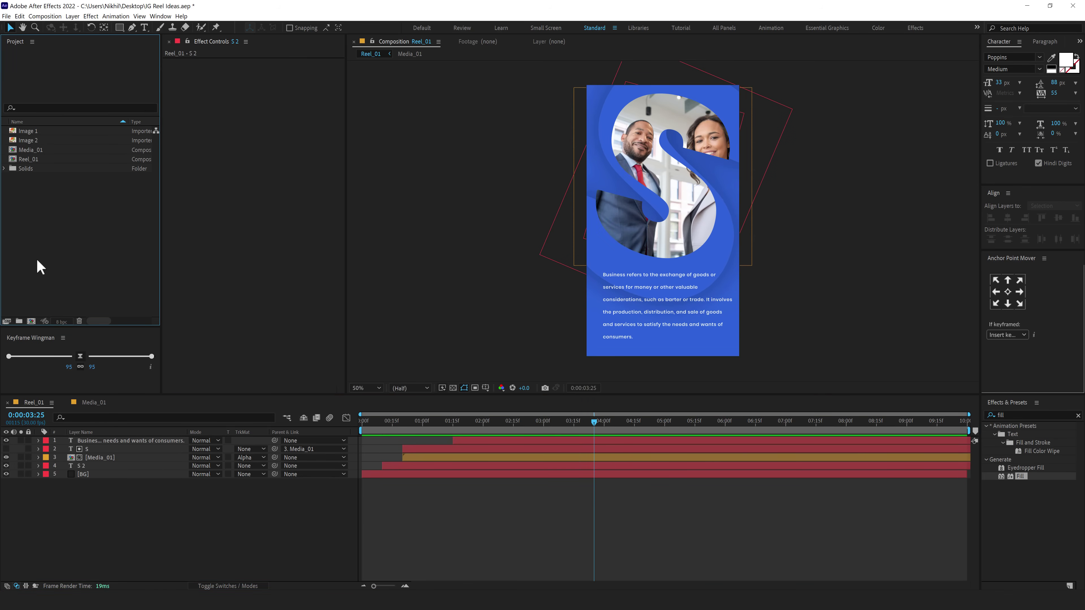
left_click(30, 322)
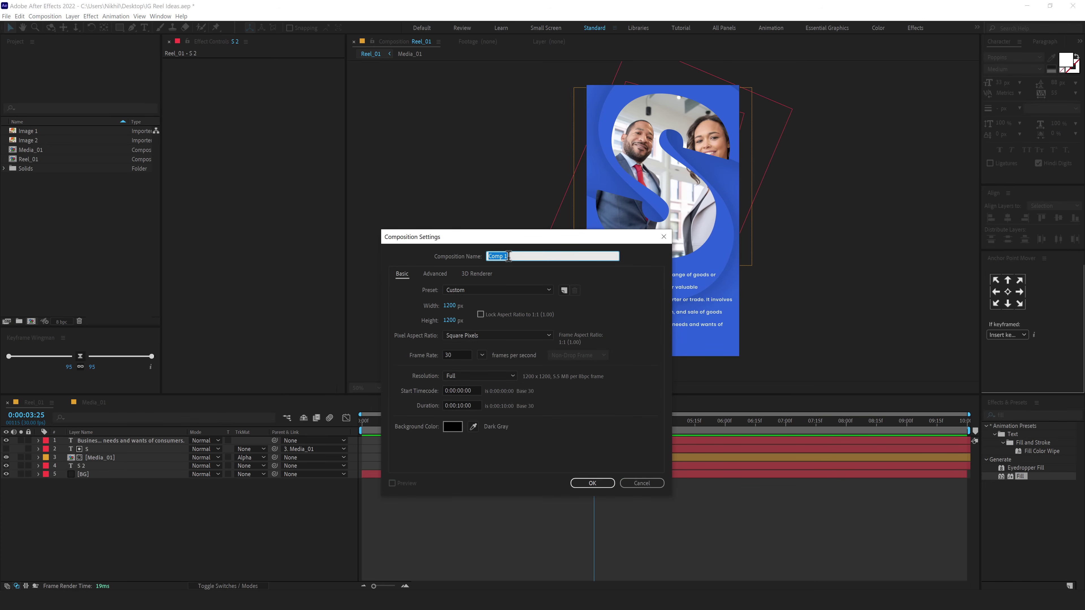
type("Reel_02")
left_click(451, 306)
type("1")
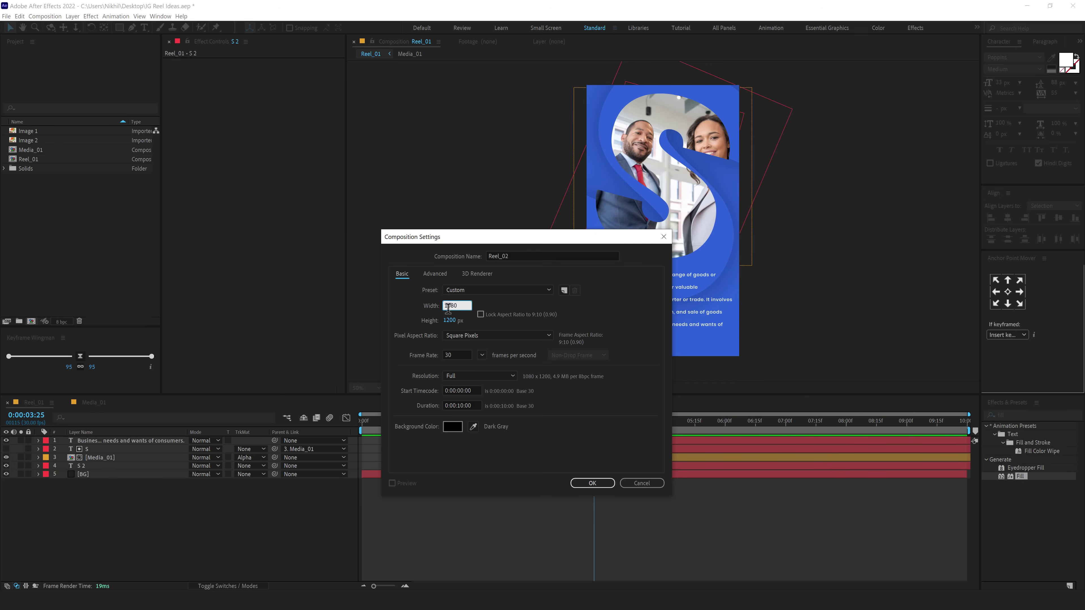
left_click(447, 320)
type("1920")
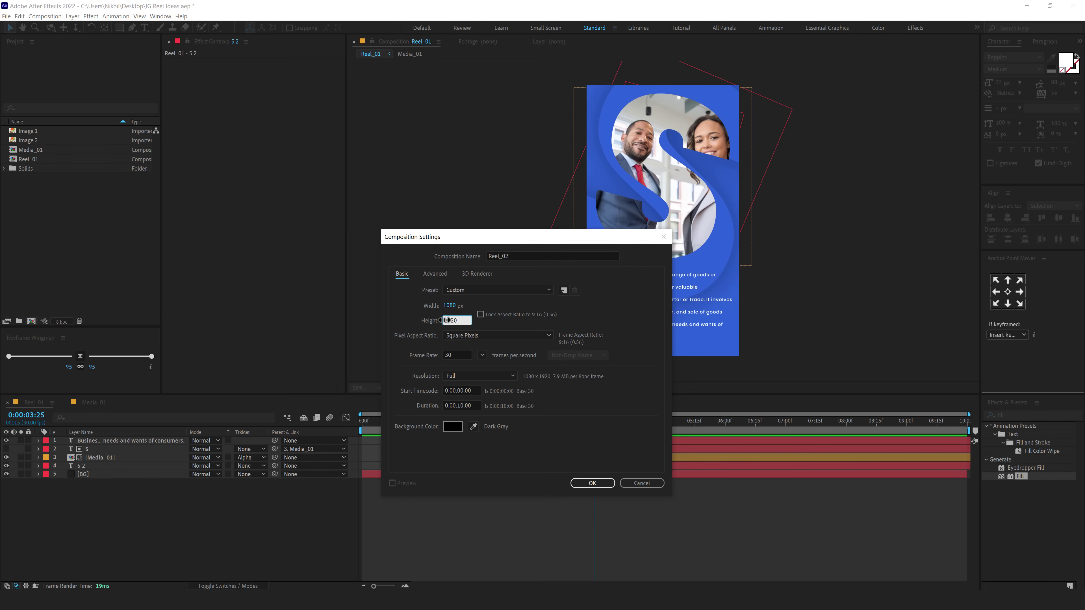
key("Return")
left_click(591, 483)
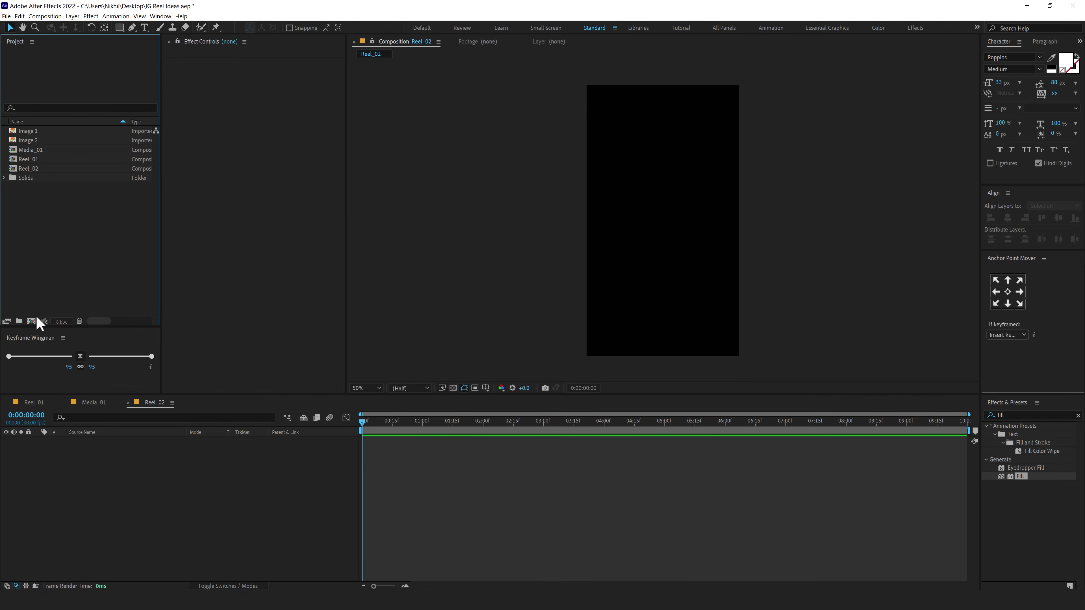
- Duplicate the Media_01 composition in the project
left_click(39, 152)
key("ctrl+d")
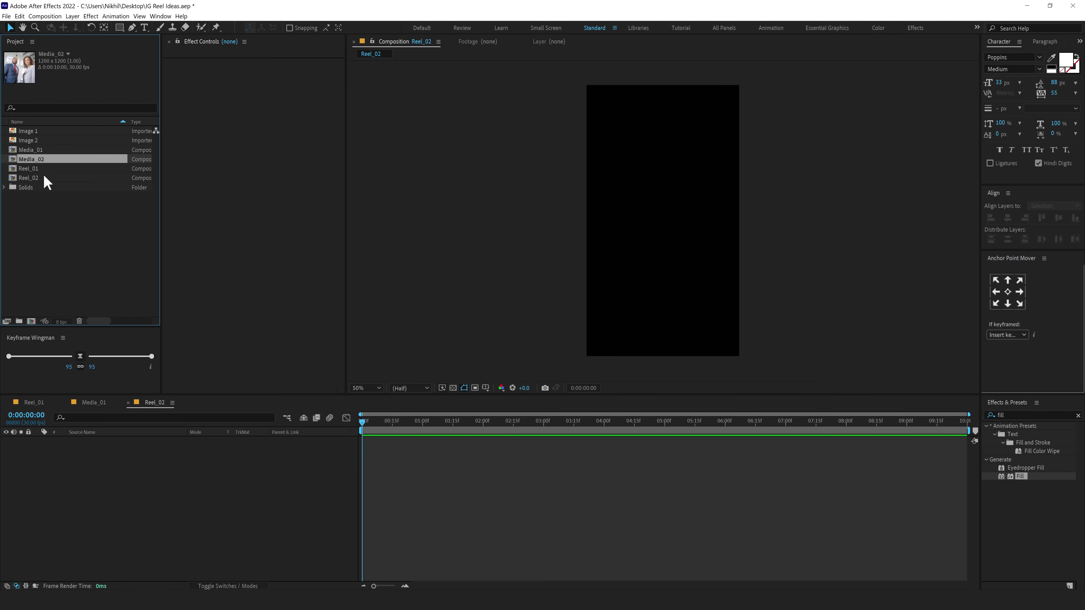
left_click(46, 235)
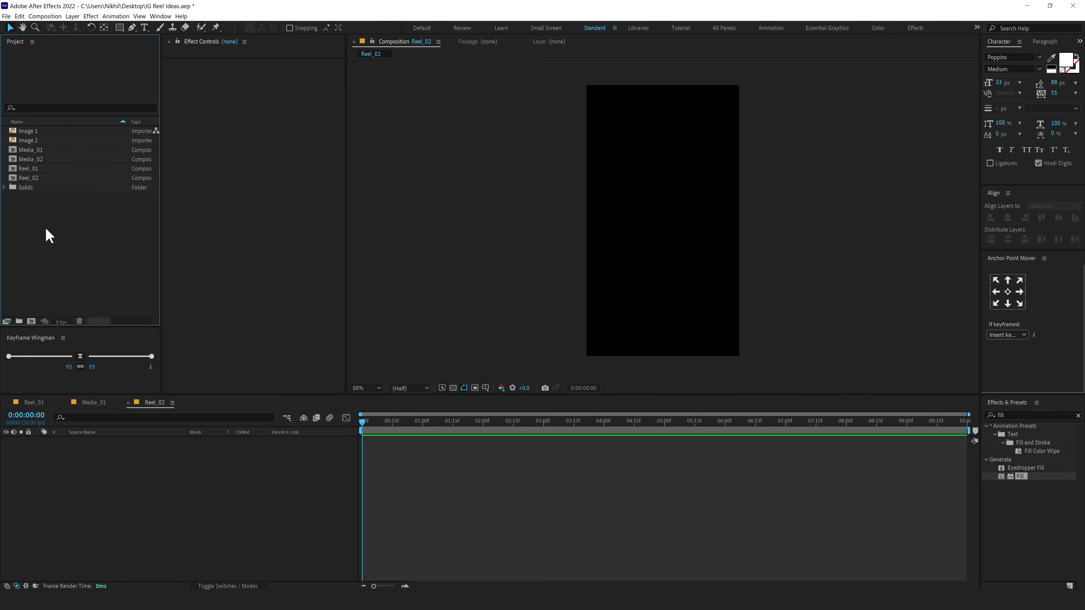
- Add a composition-sized solid named BG to Reel_02
left_click(125, 476)
key("ctrl+y")
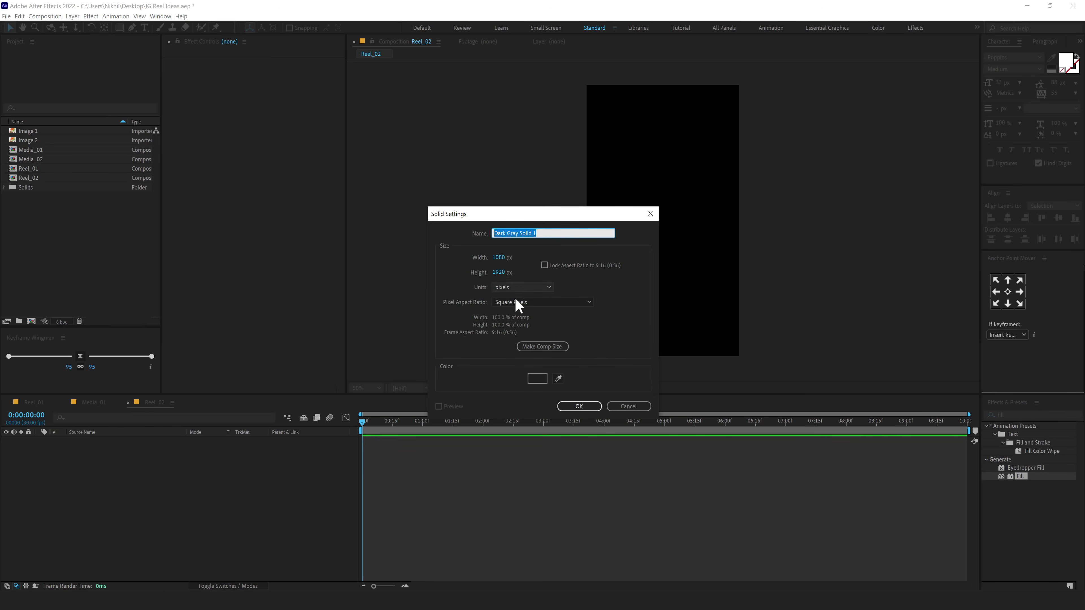
type("BG")
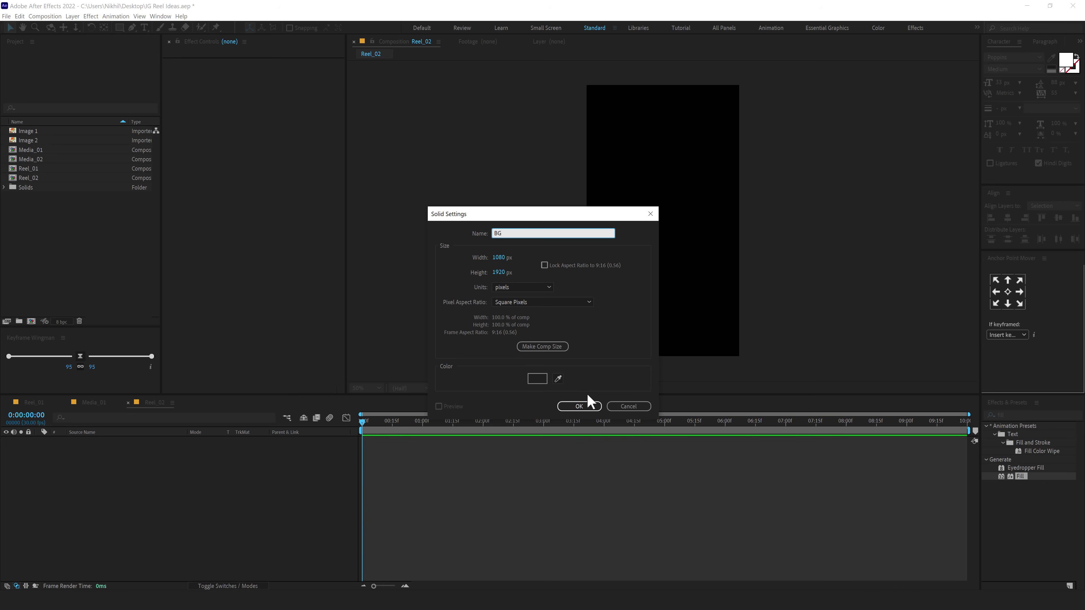
left_click(582, 406)
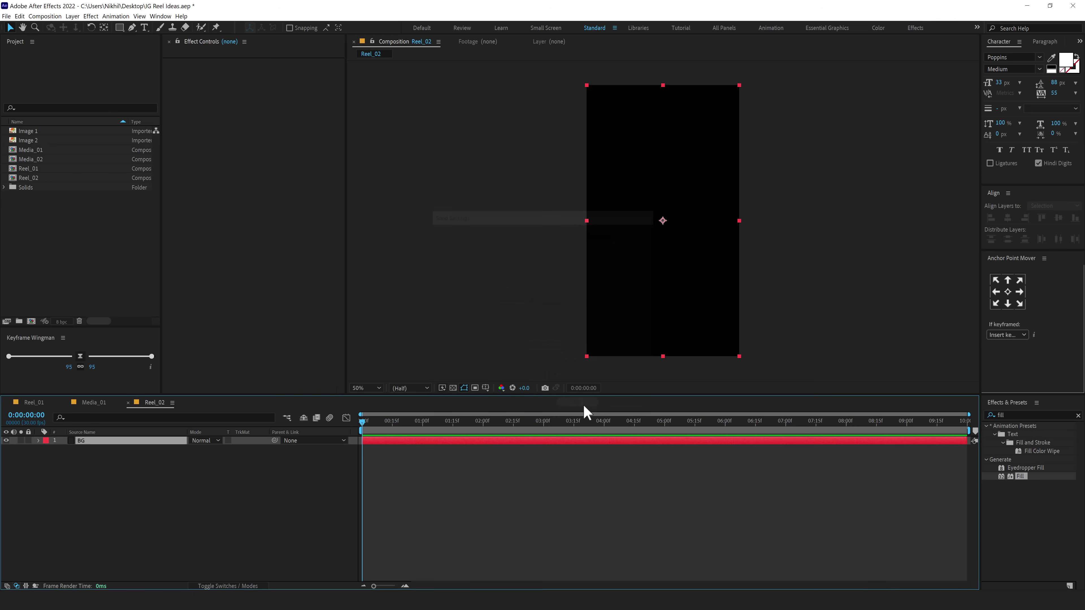
- Apply the Fill effect to the BG solid and set its color to a pinkish crimson red
double_click(1020, 476)
left_click(266, 88)
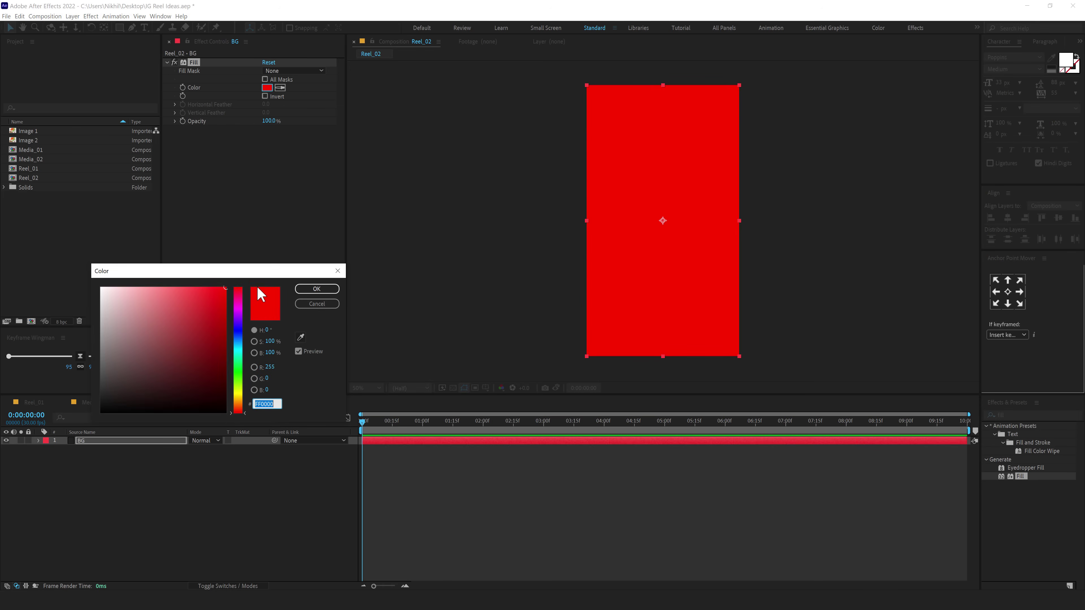
left_click(236, 292)
left_click_drag(222, 290, 211, 294)
key("Return")
- Add a three-line text layer reading "creative / music / studio." at 70 px on the red background
left_click(145, 28)
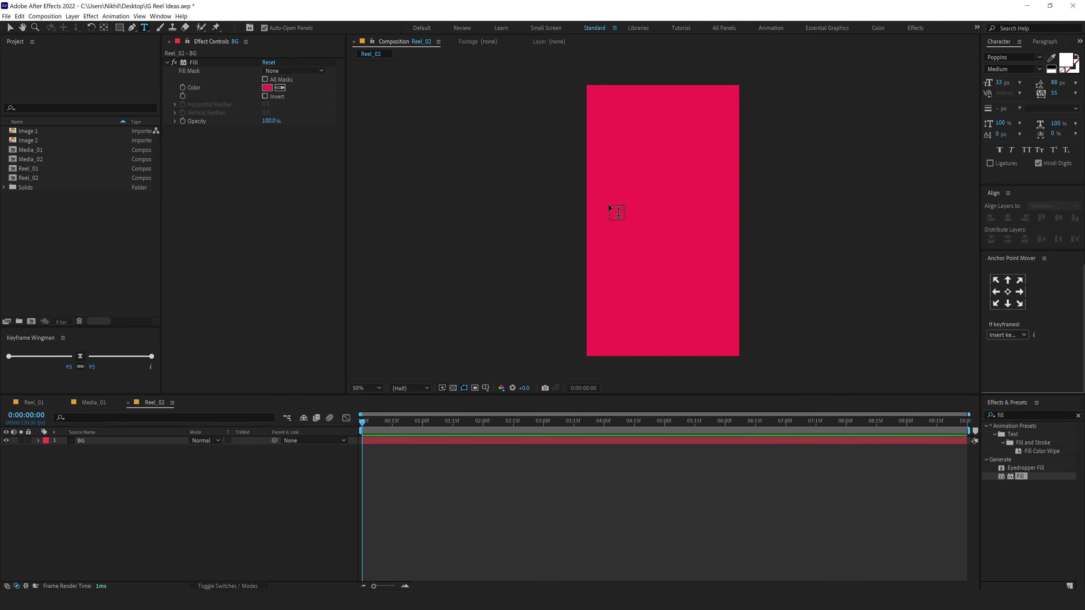
left_click(613, 197)
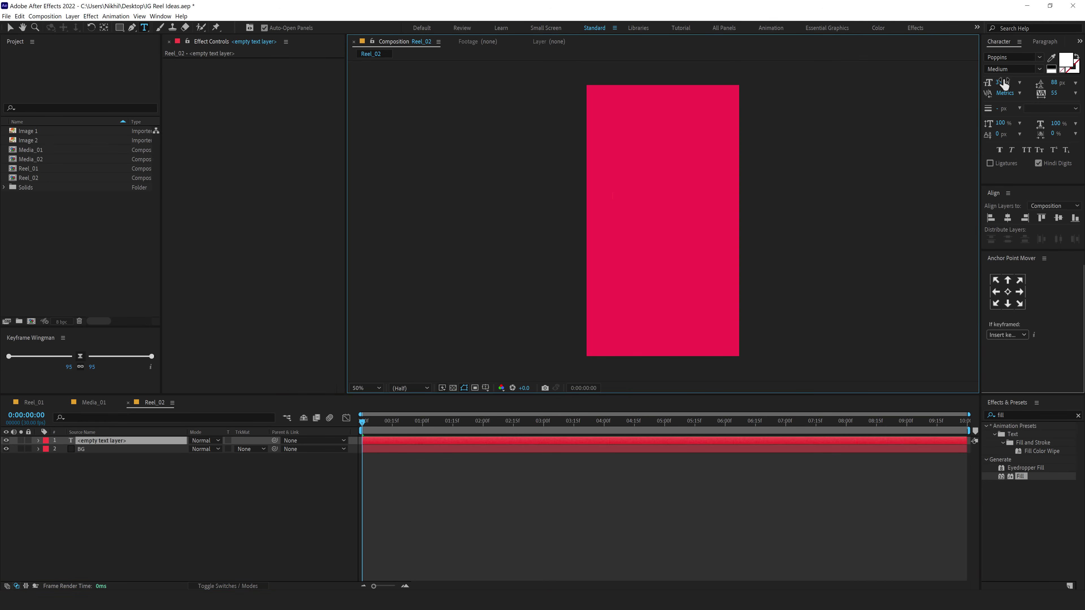
left_click_drag(998, 82, 1020, 84)
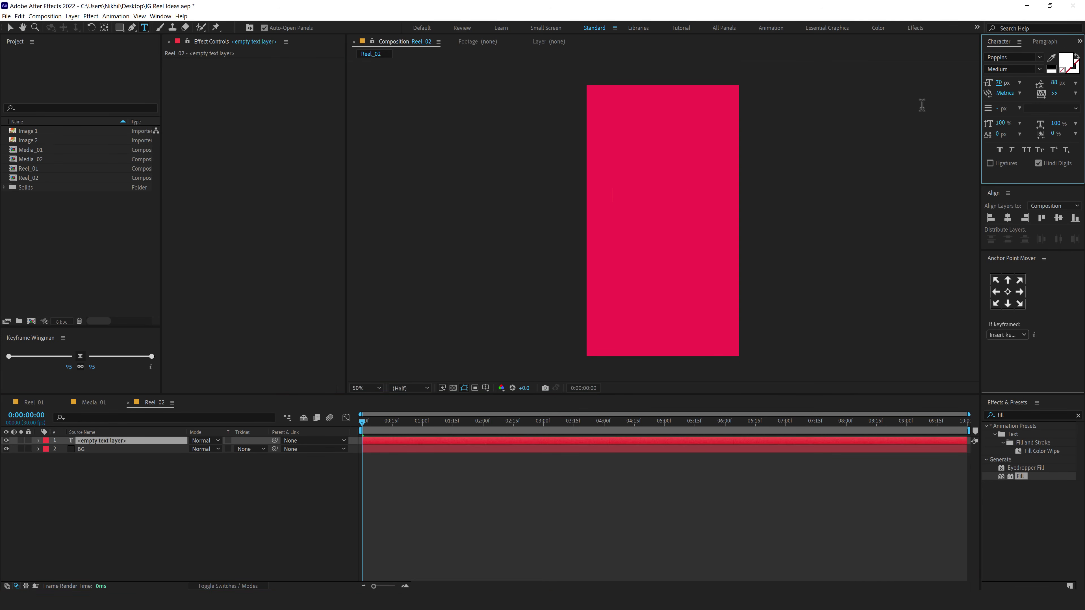
type("creati")
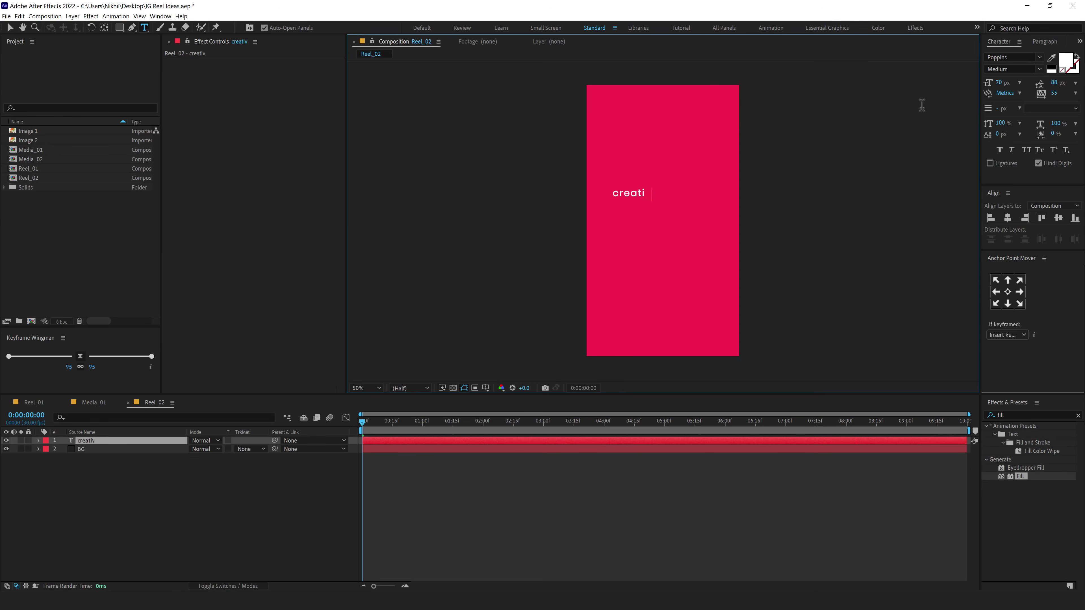
type("ve")
key("Return")
type("music")
key("Return")
type("studio.")
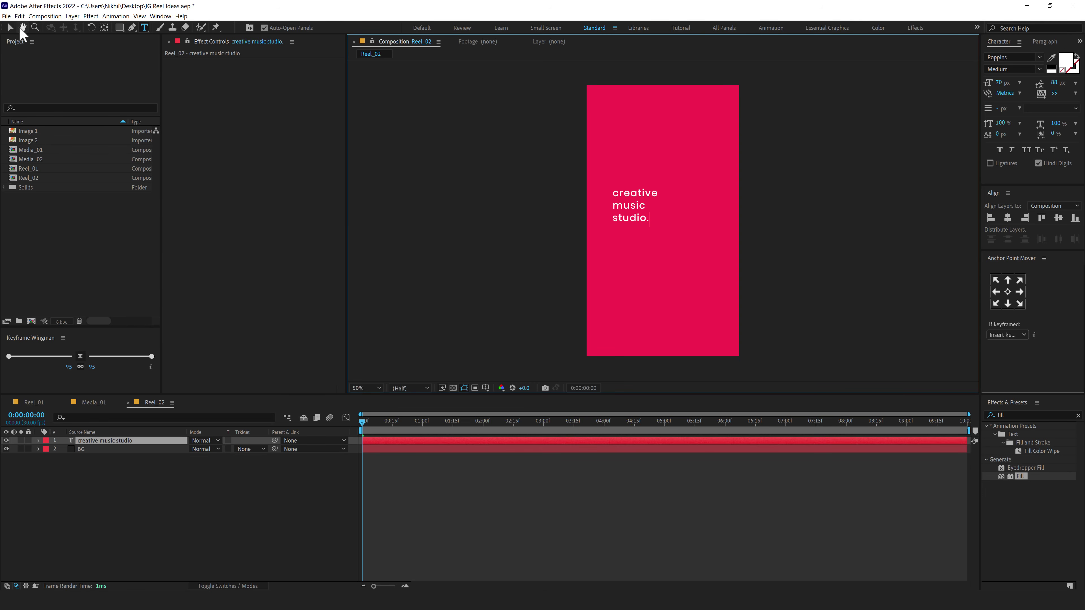
- Format the heading text in GRIFTER Bold, All Caps, at 147 px with 147 px leading
left_click(10, 27)
left_click(1017, 57)
type("grift")
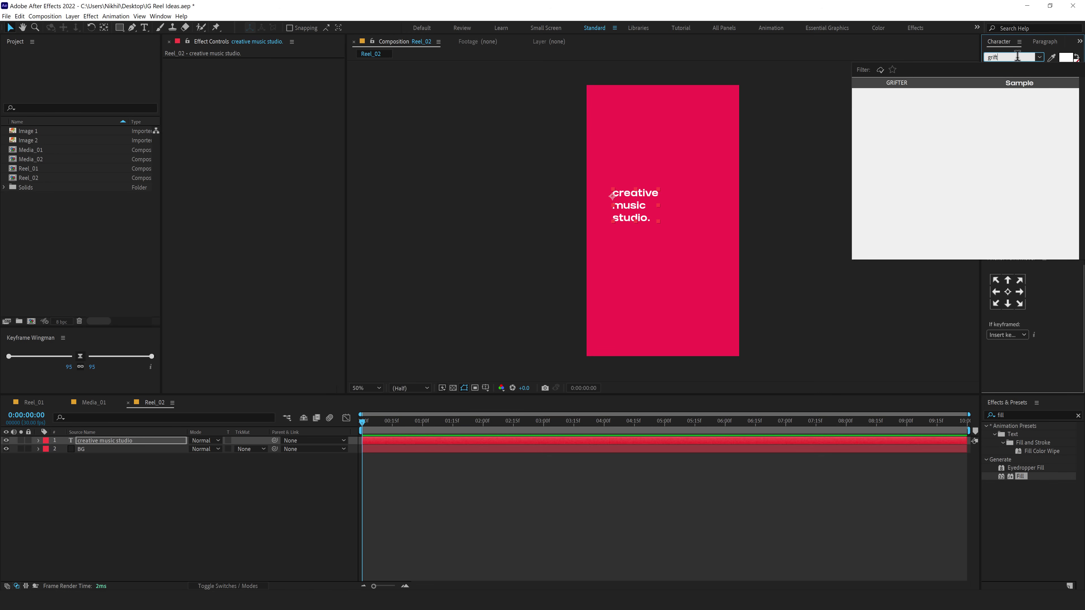
left_click(904, 83)
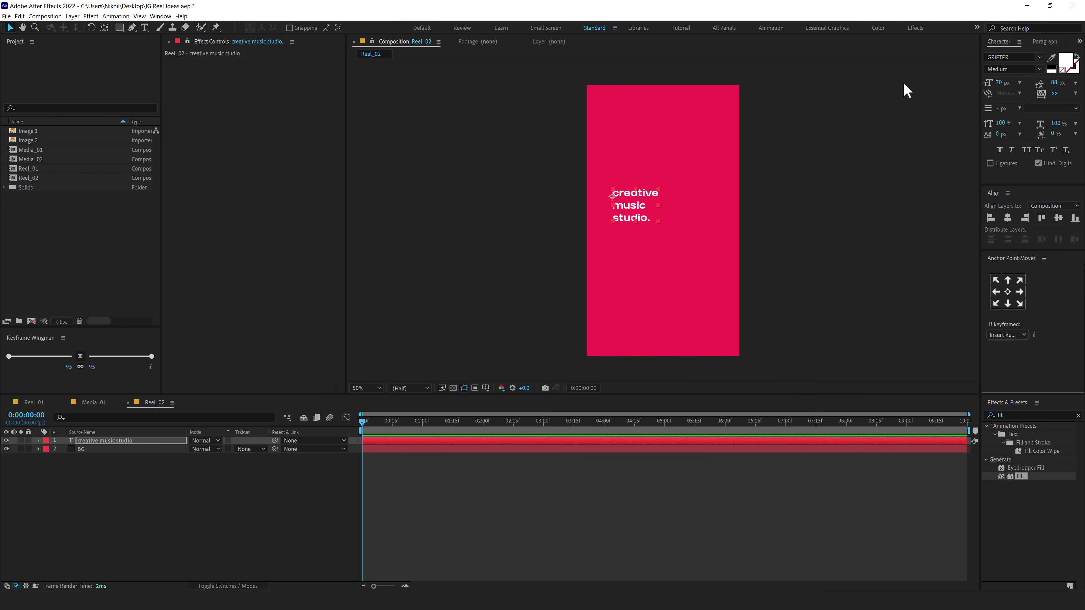
left_click(1026, 149)
left_click_drag(999, 83, 1069, 69)
- Position the heading in the upper part of the reel, close to the frame's left edge
left_click_drag(689, 194, 678, 185)
left_click(215, 516)
key("slash")
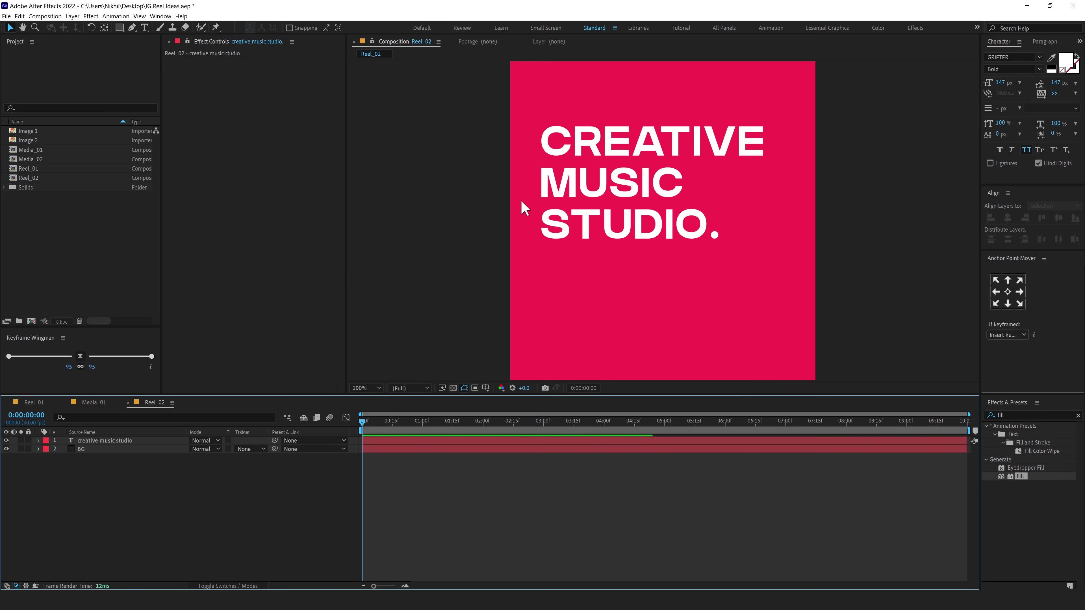
mouse_move(572, 192)
left_mouse_down()
mouse_move(562, 177)
mouse_move(567, 191)
left_mouse_up()
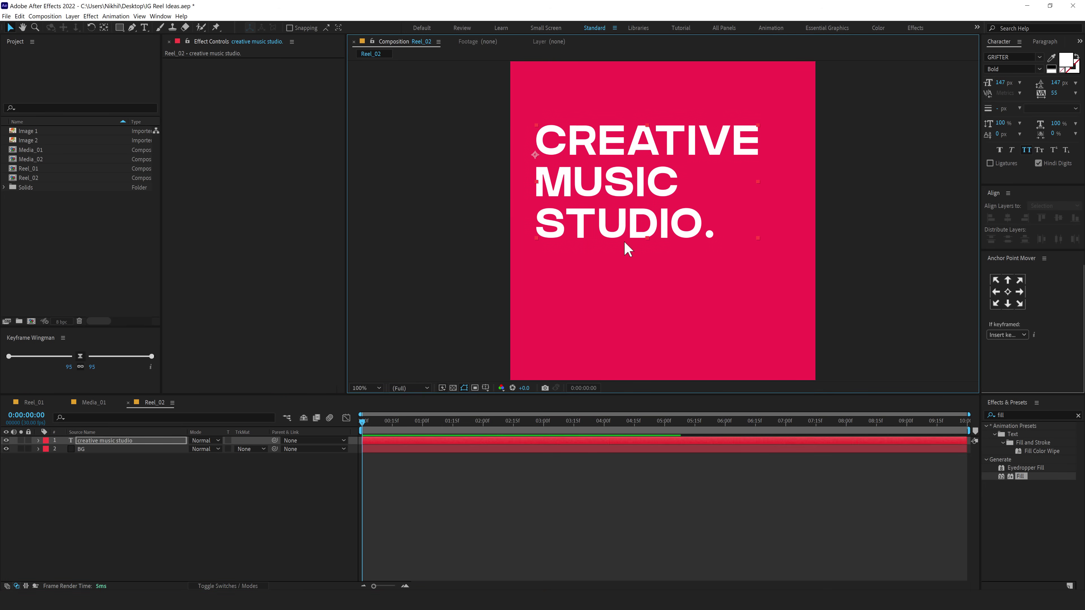
left_click(254, 489)
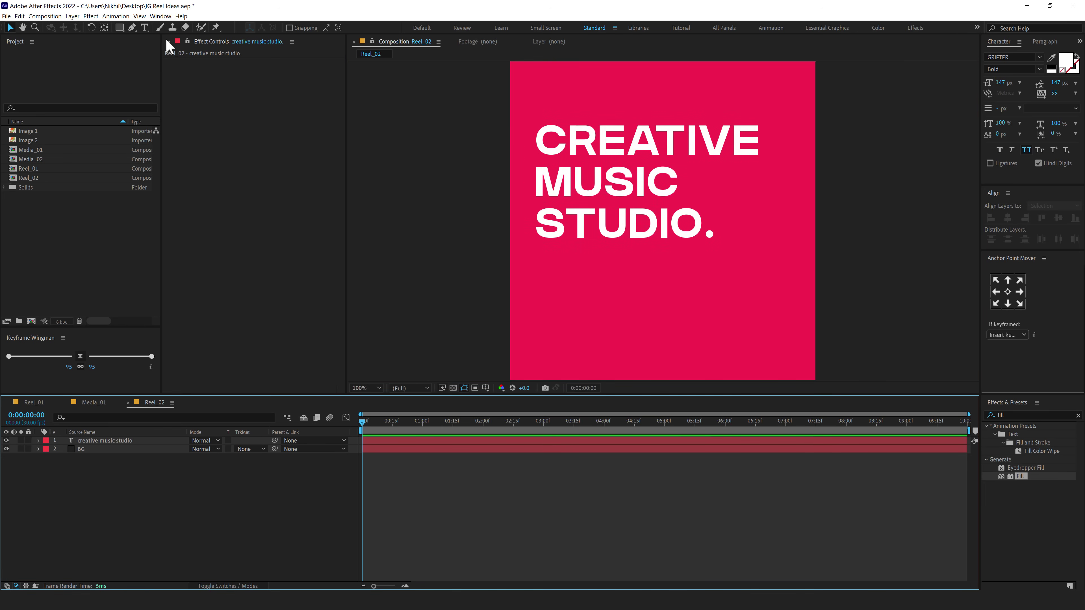
- Add an "explore" text layer below the heading, colored near-black 0A0A0A and sized 33 px
left_click(144, 28)
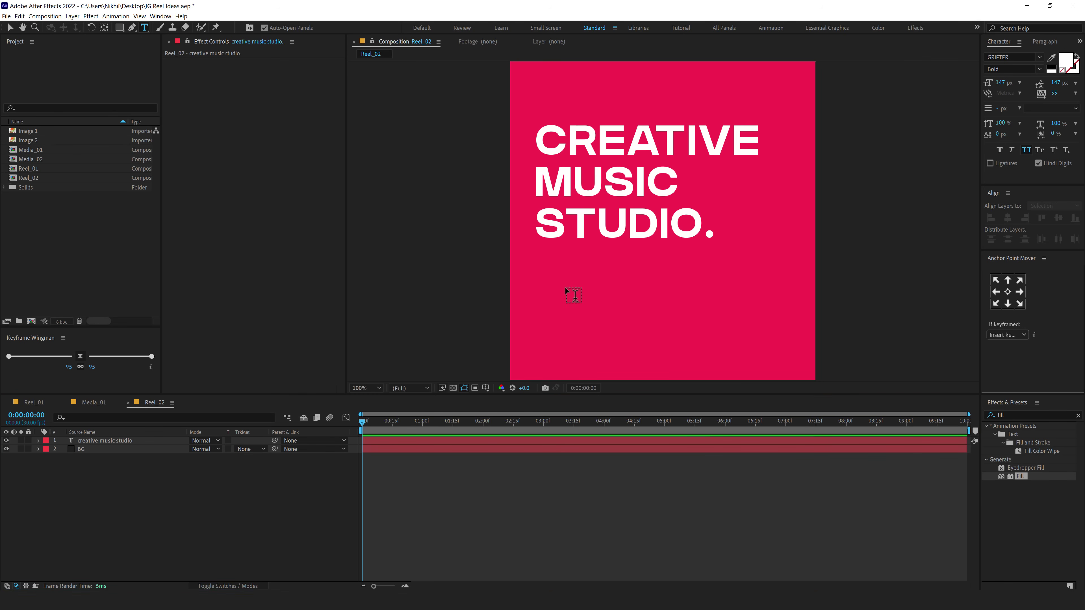
left_click(575, 297)
type("ex")
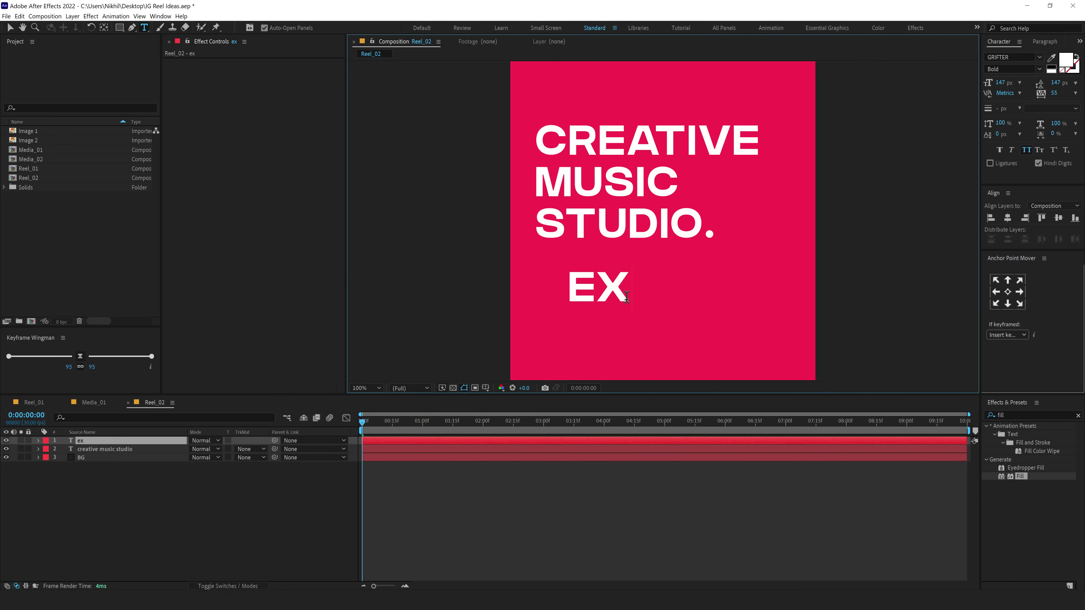
type("plore")
left_click_drag(201, 380, 80, 408)
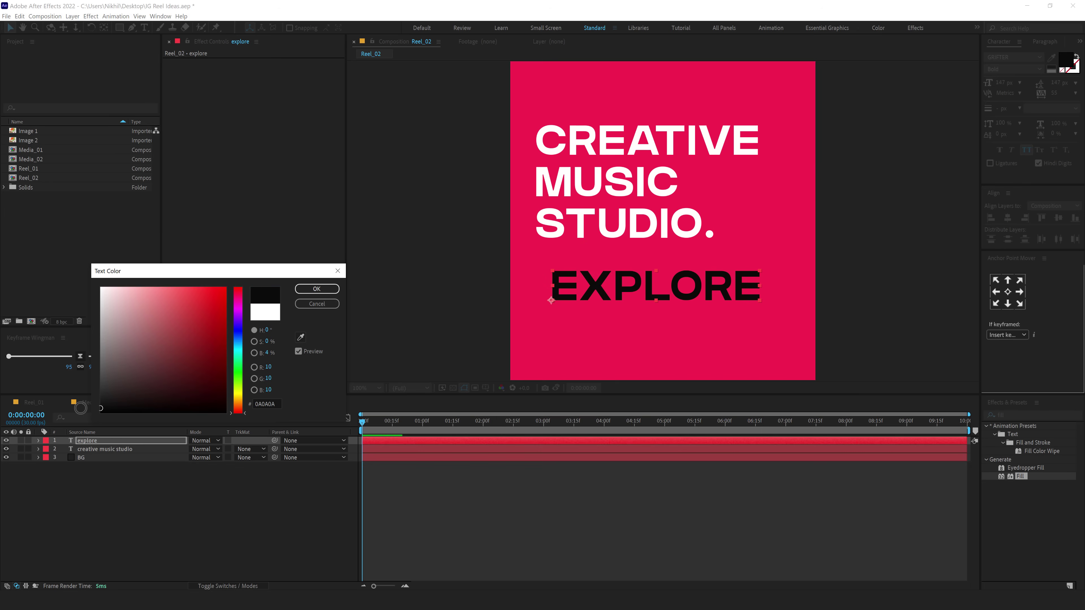
left_click(317, 289)
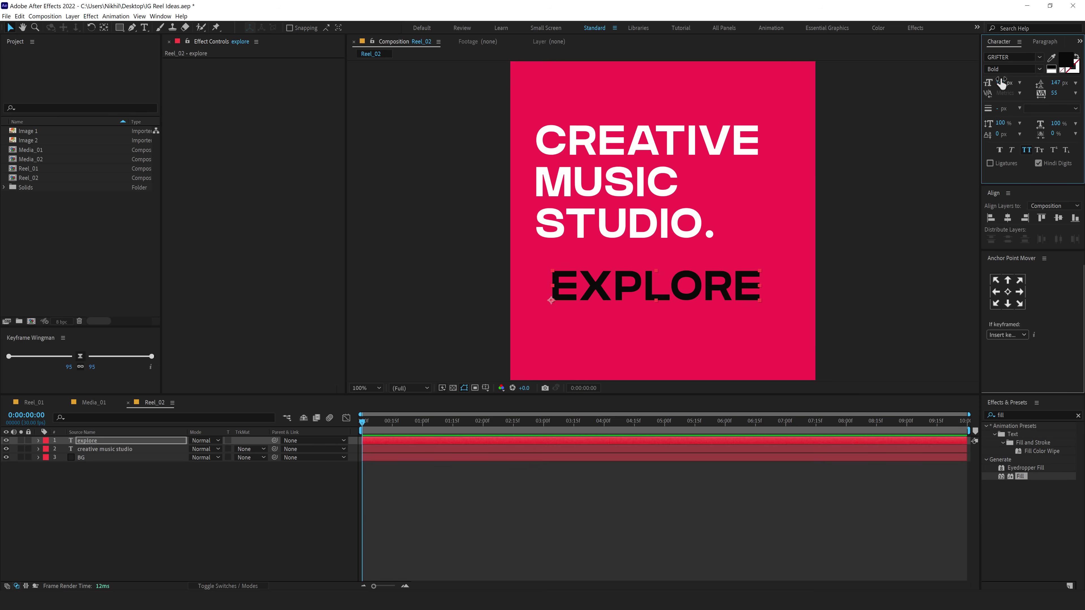
left_click_drag(1002, 83, 975, 83)
left_click(224, 479)
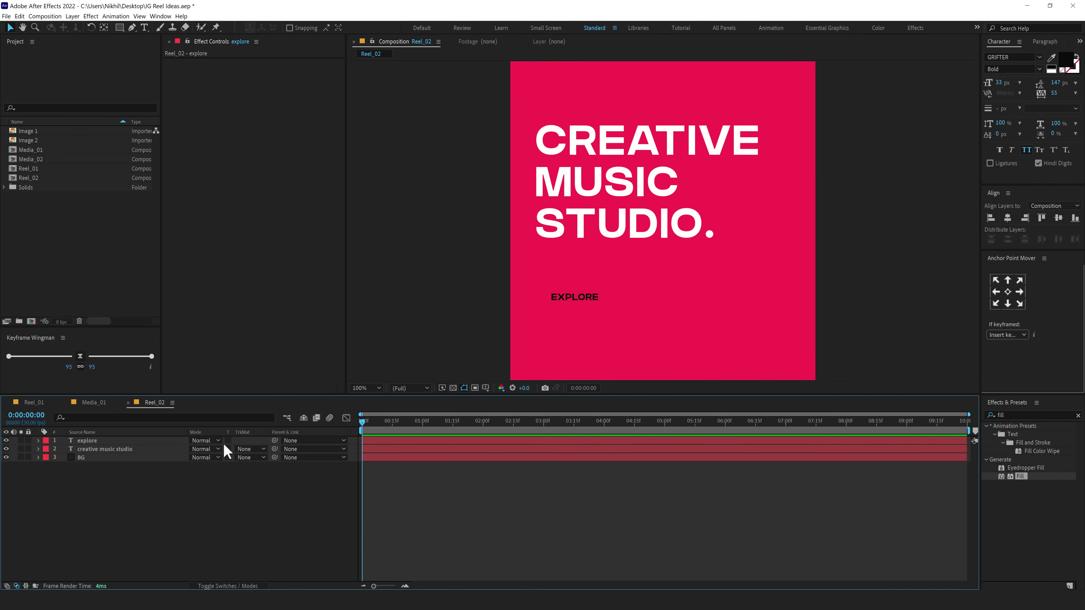
- Draw a white rectangle with a dark outline around the EXPLORE text and place its layer beneath the explore layer
left_click(120, 28)
left_click_drag(540, 279, 650, 310)
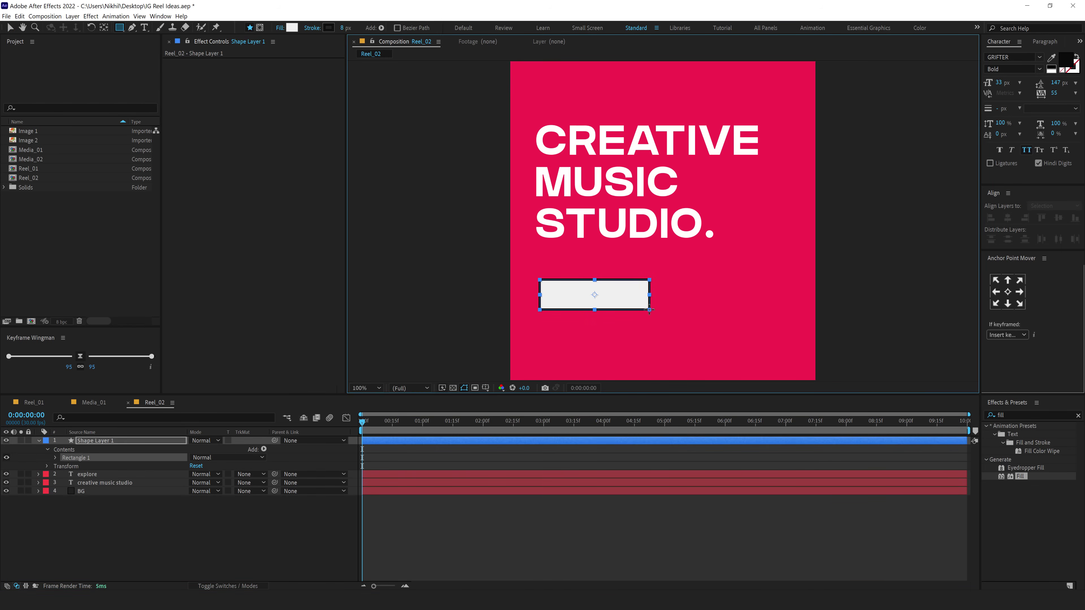
left_click_drag(81, 445, 85, 483)
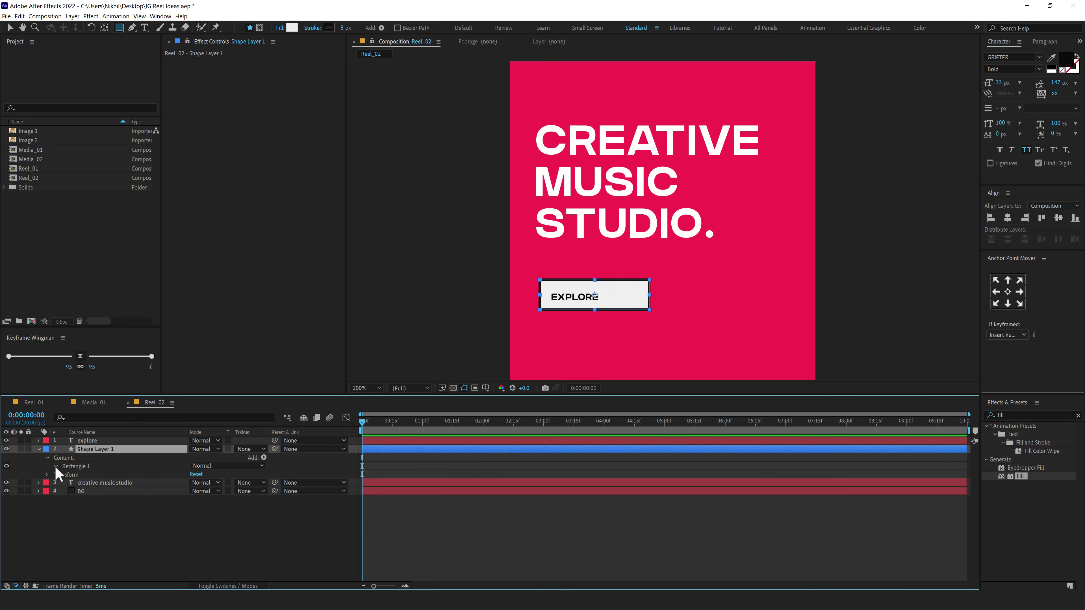
- Reduce the rectangle path's size to 289.2 by 79.0
left_click(56, 467)
left_click(64, 475)
left_click_drag(215, 483, 202, 483)
left_click(124, 466)
left_click(11, 27)
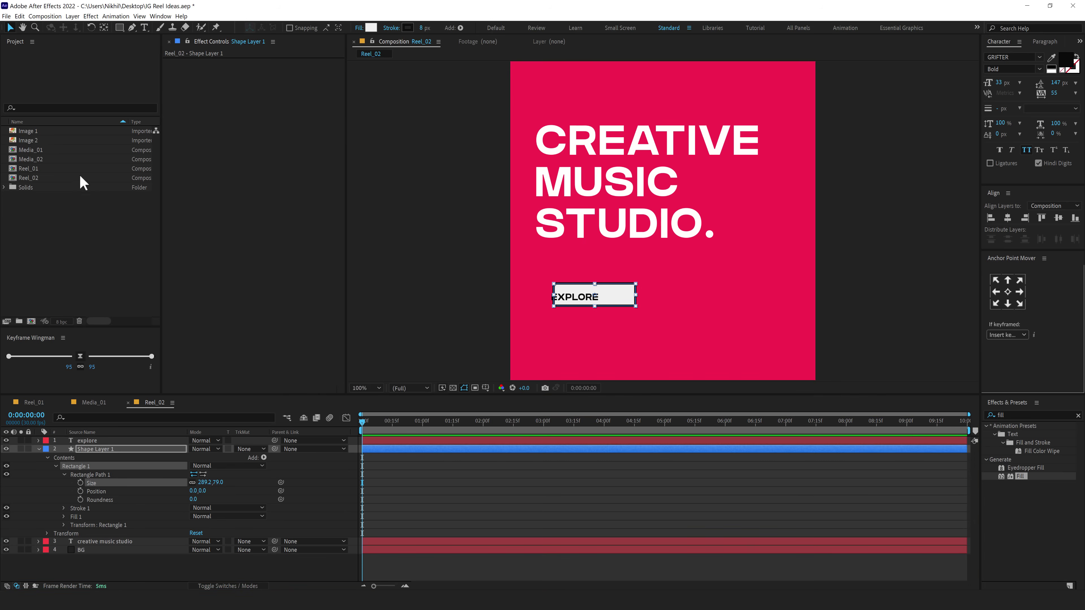
- Center the explore text and the white rectangle on each other, aligning both layers horizontally and vertically to the selection
left_click(39, 449)
left_click(99, 440)
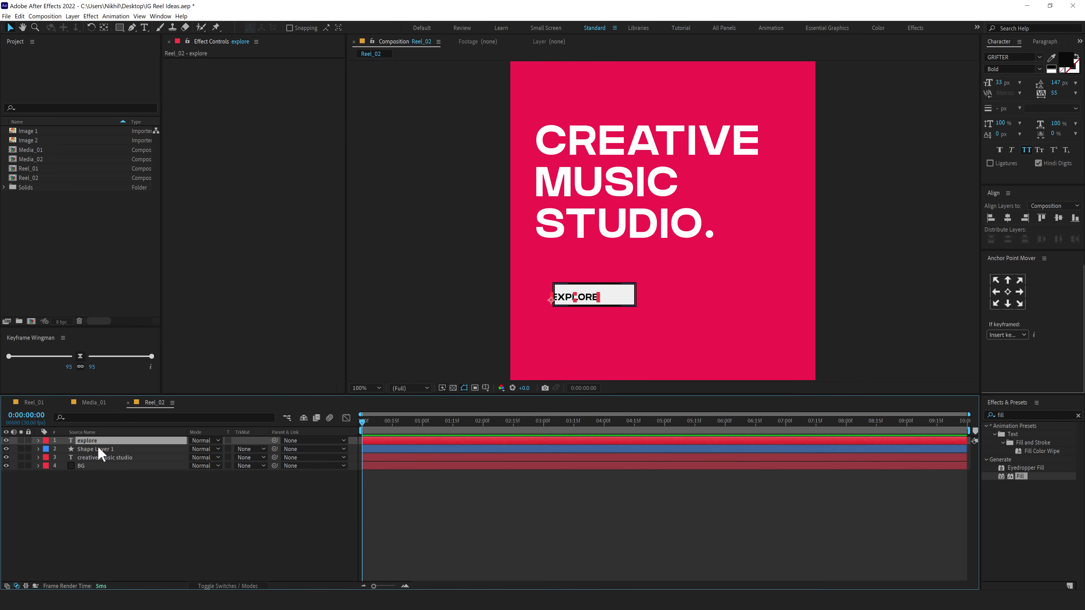
left_click(97, 449, "shift")
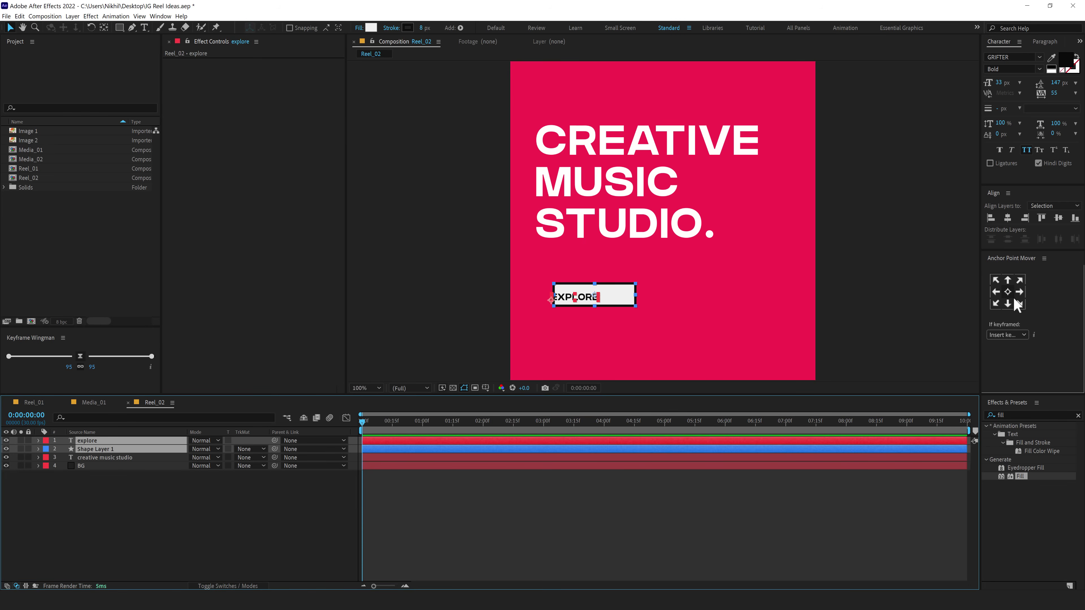
left_click(1009, 219)
left_click(1059, 218)
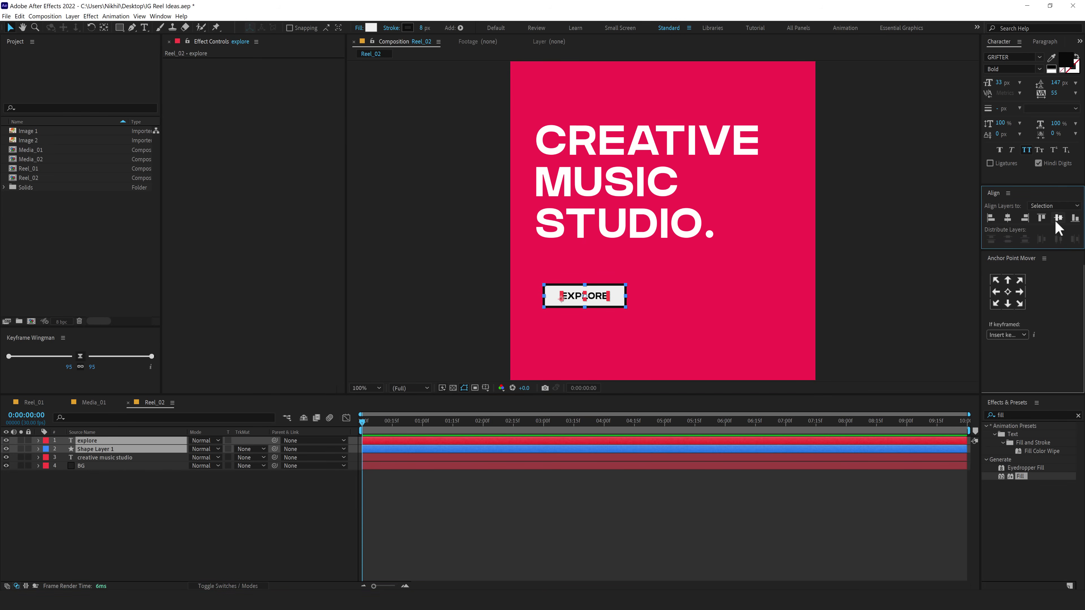
left_click(181, 501)
- Rename the rectangle's shape layer to Button
left_click(42, 447)
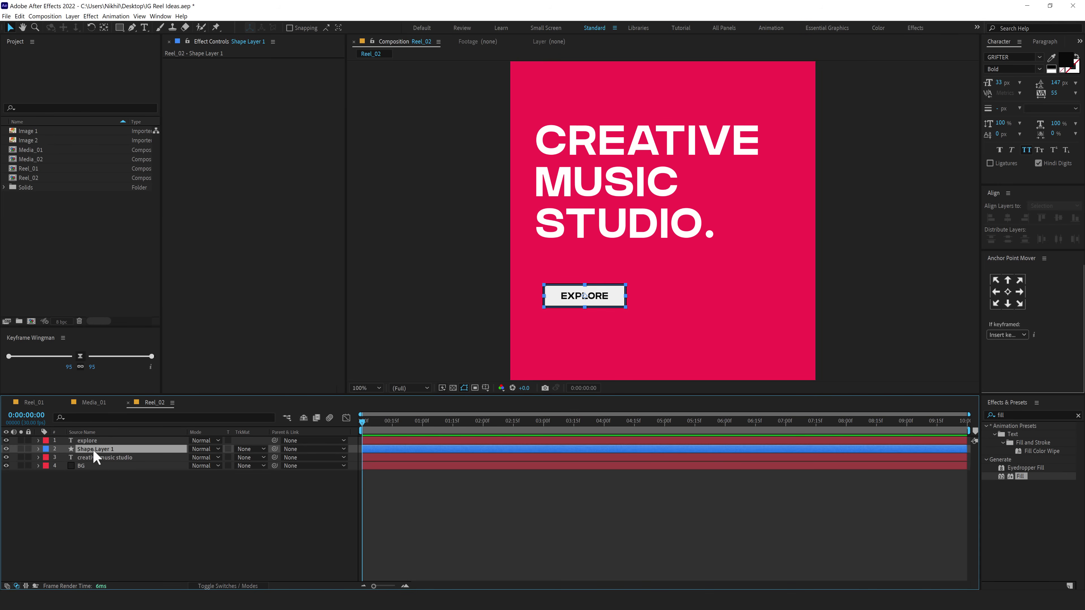
key("Return")
type("But")
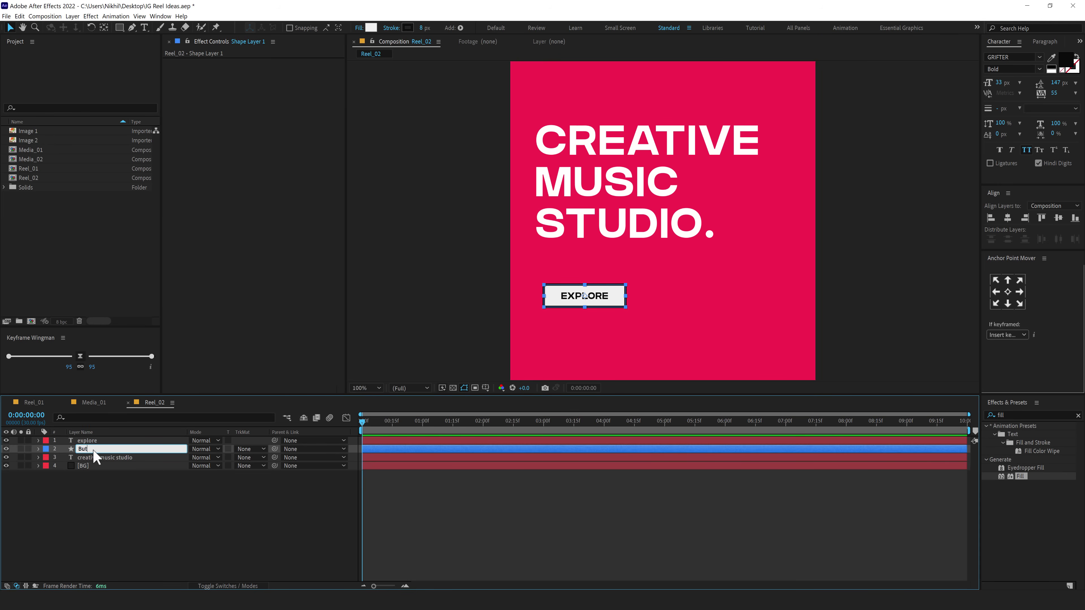
type("ton")
key("Return")
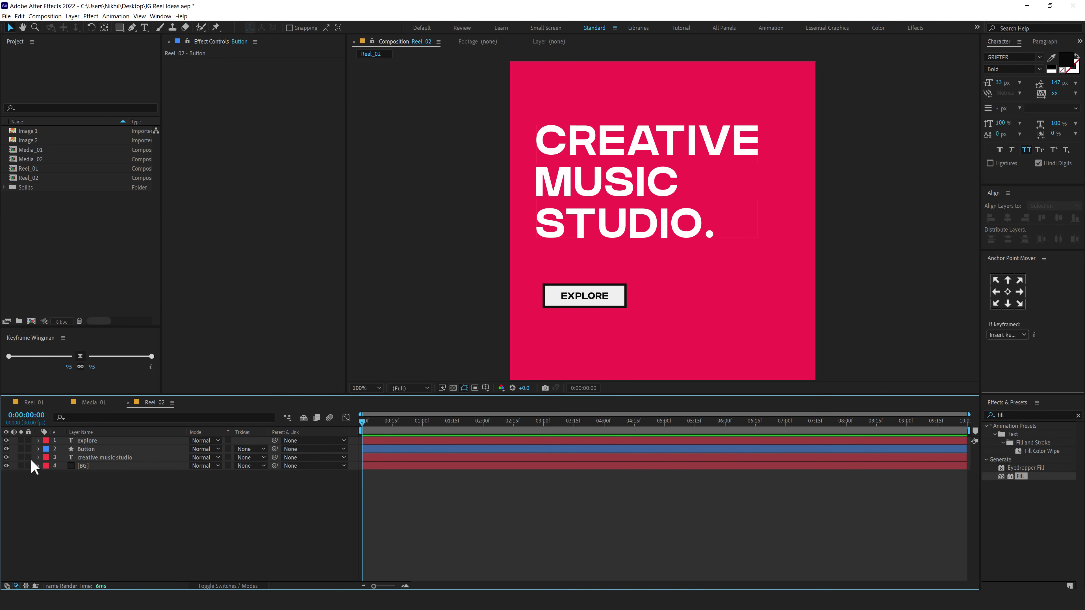
- Unlink the Button rectangle's proportions, set its path size to 251.2 by 79.0, and slightly adjust its outline width
left_click(38, 448)
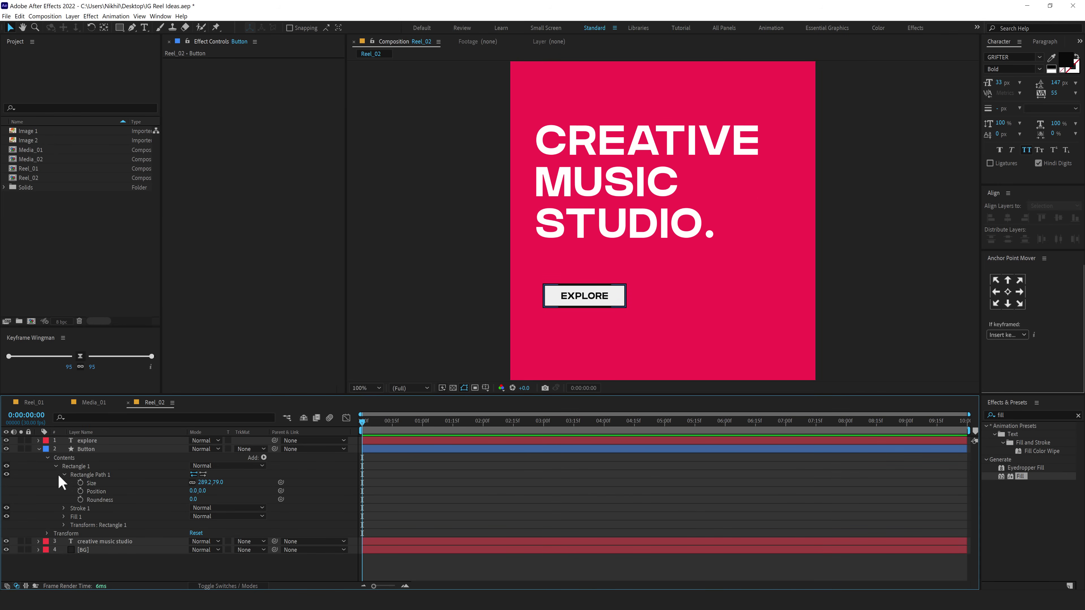
left_click(192, 482)
left_click_drag(204, 482, 181, 482)
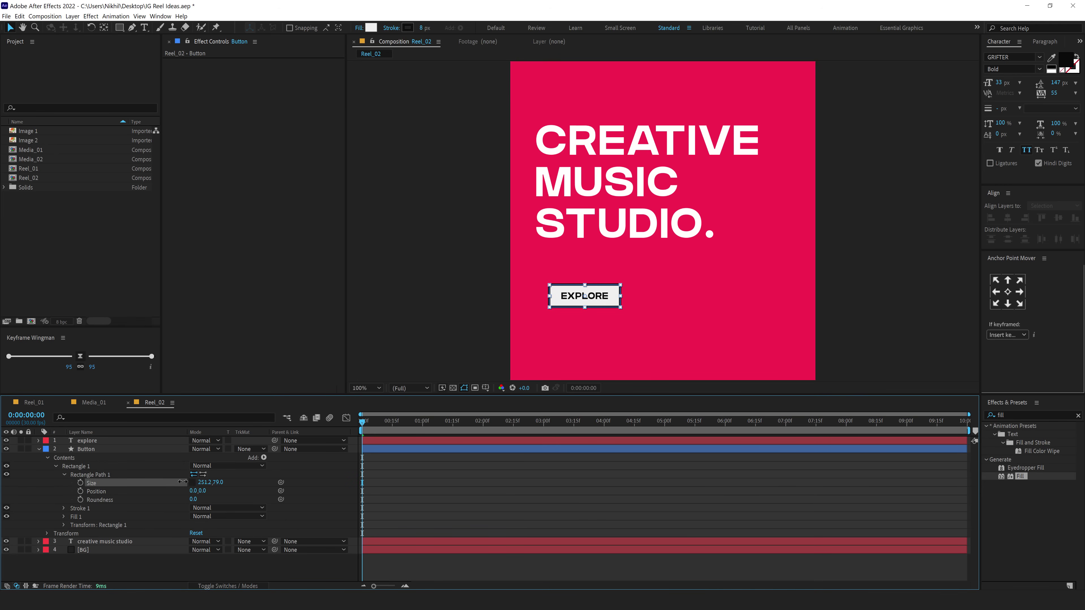
left_click(39, 449)
left_click(80, 449)
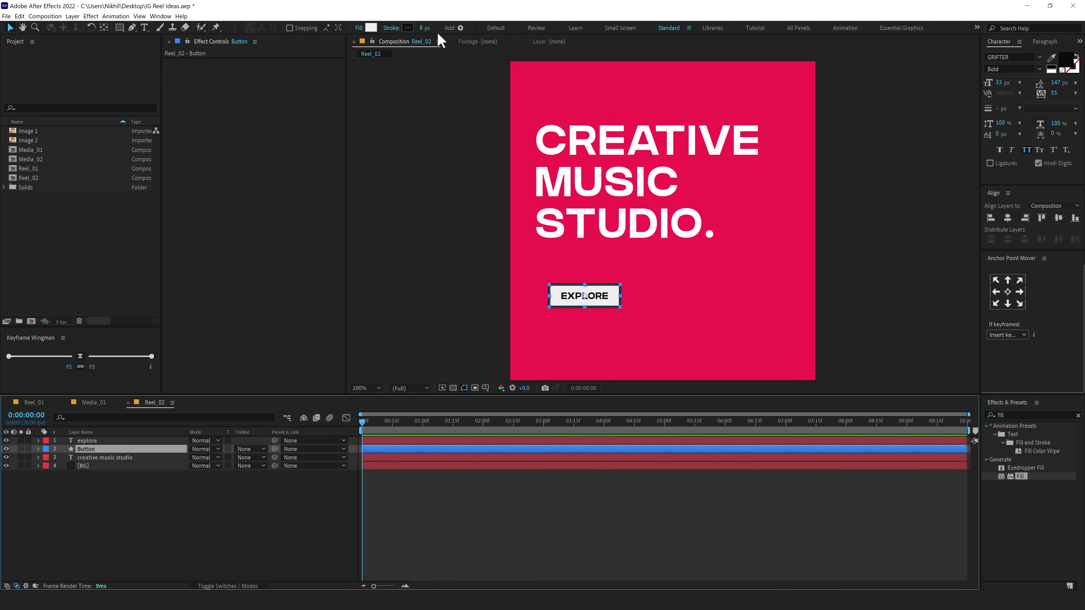
left_click_drag(425, 32, 428, 35)
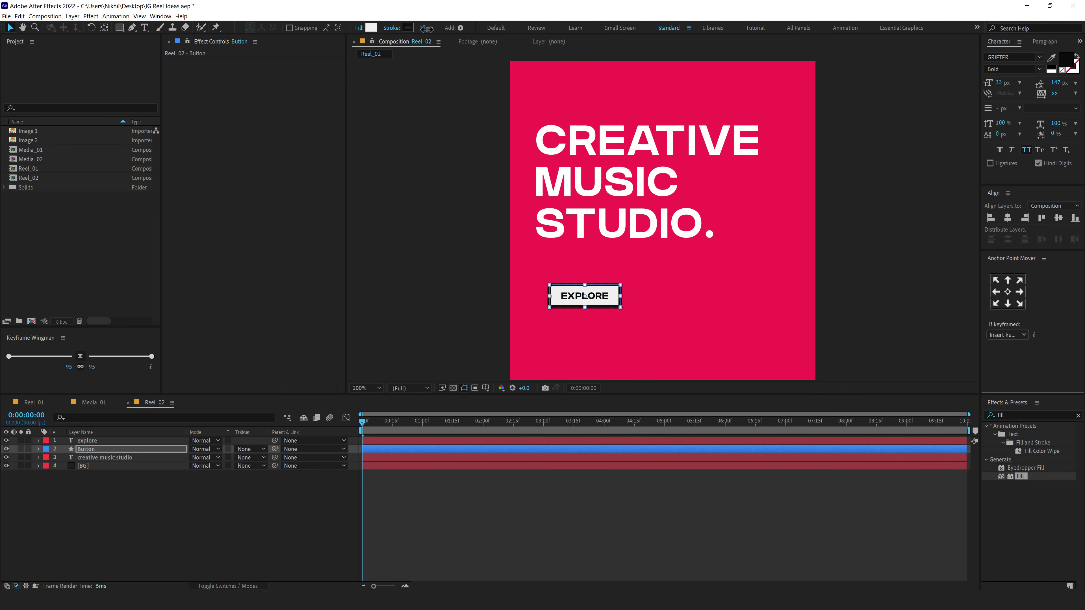
left_click(196, 493)
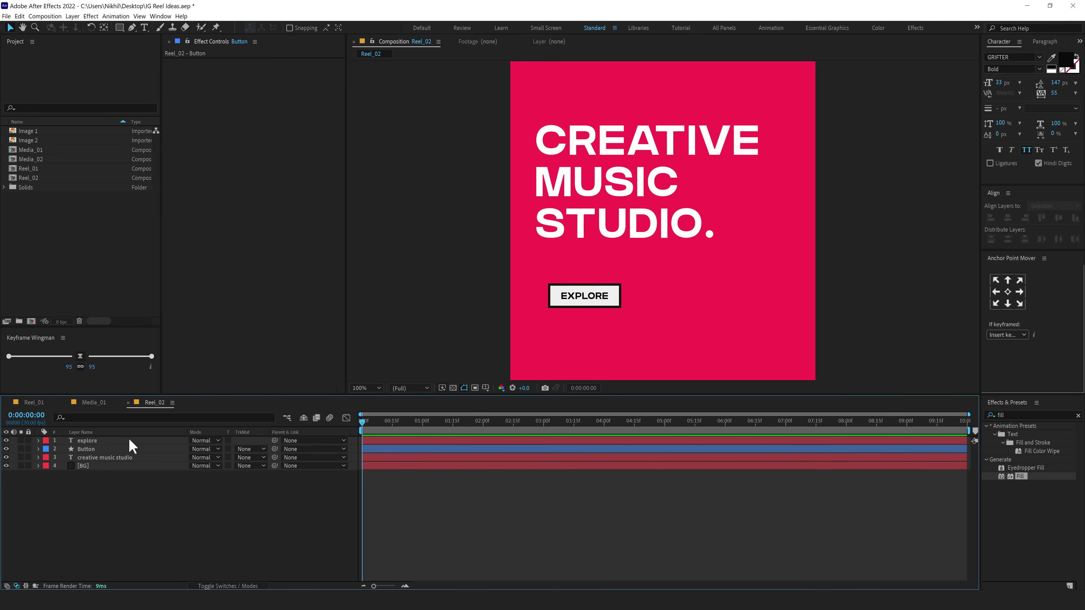
- Move the explore text and Button layers together up and slightly left, close beneath the heading
left_click(105, 441)
left_click(90, 449, "shift")
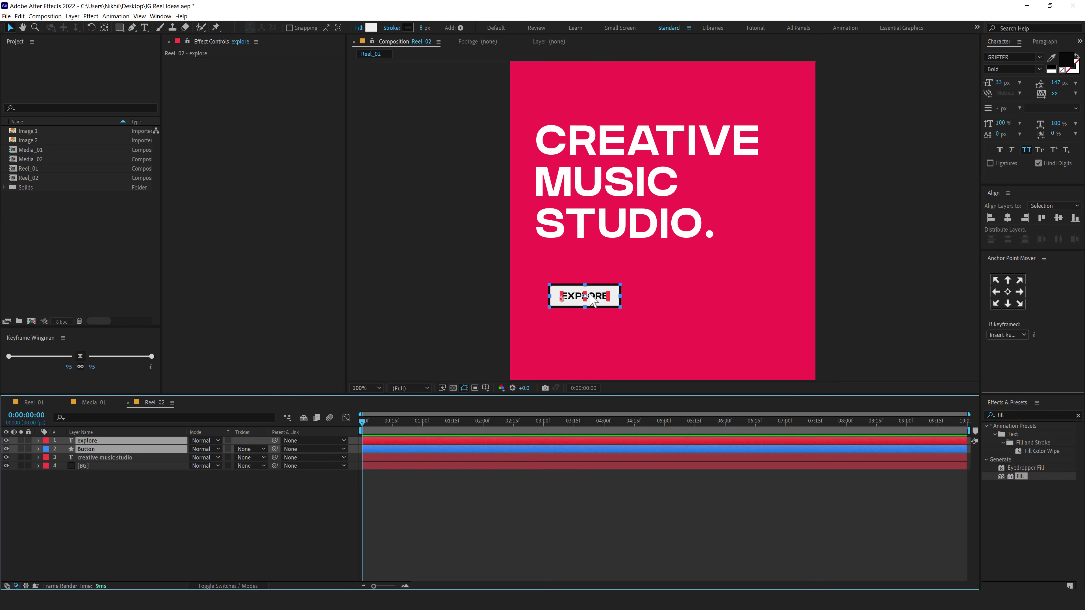
left_click_drag(591, 295, 581, 270)
left_click(201, 513)
key("comma")
key("comma")
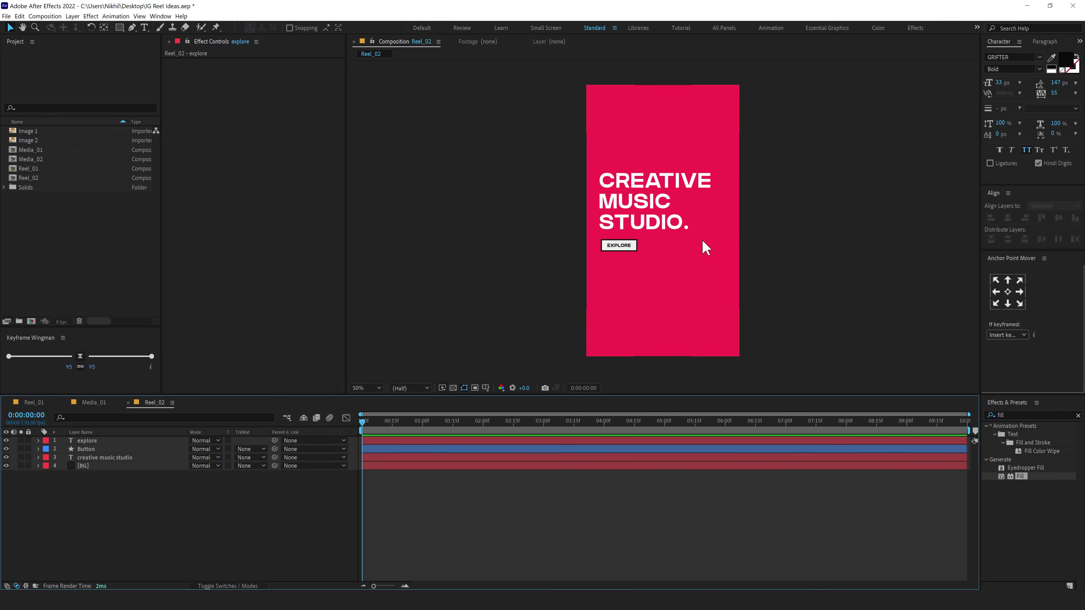
- Copy Animator 1 from the paragraph text in Reel_01 onto the creative music studio layer at the start of Reel_02
left_click(93, 461)
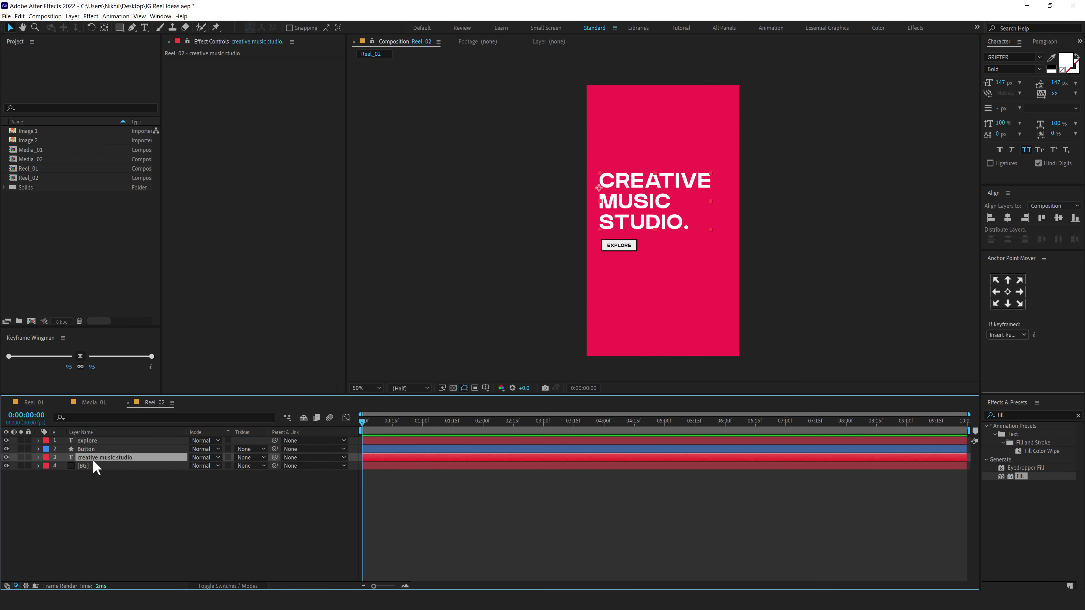
left_click(42, 403)
left_click(96, 440)
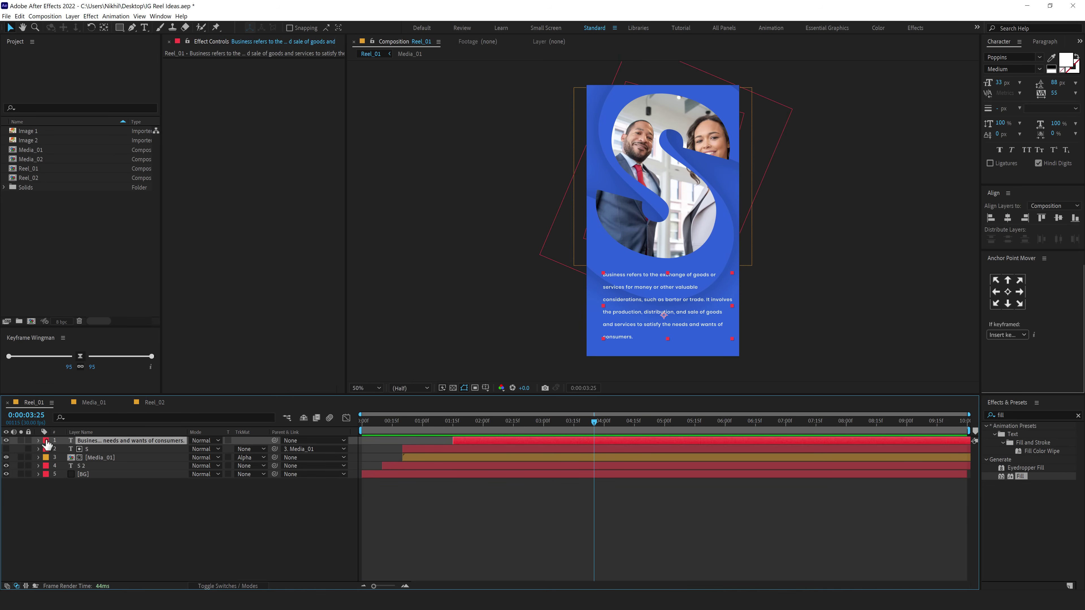
left_click(39, 441)
left_click(55, 483)
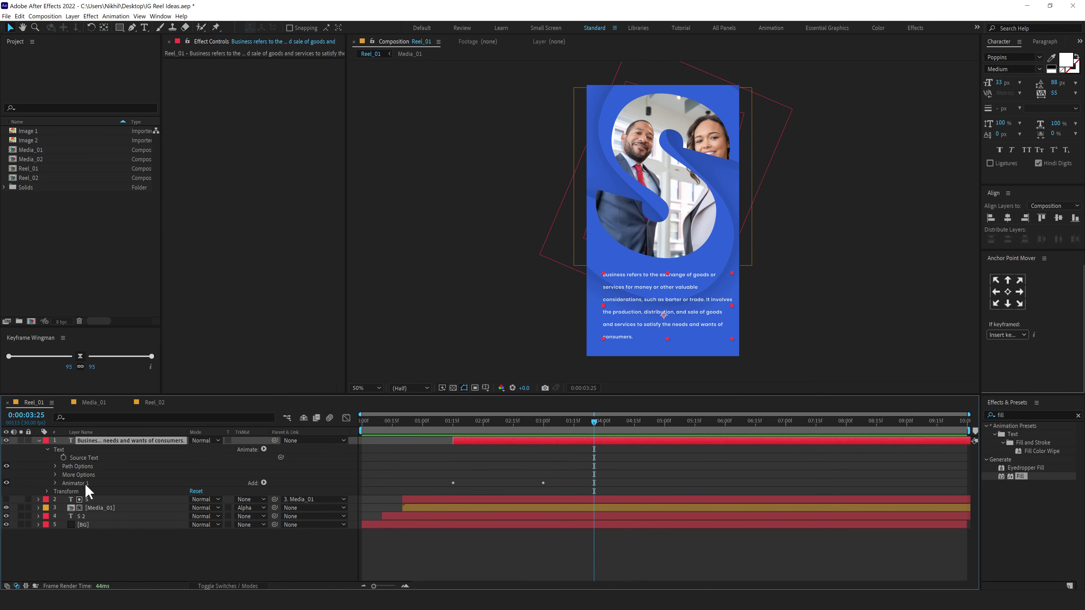
left_click(86, 485)
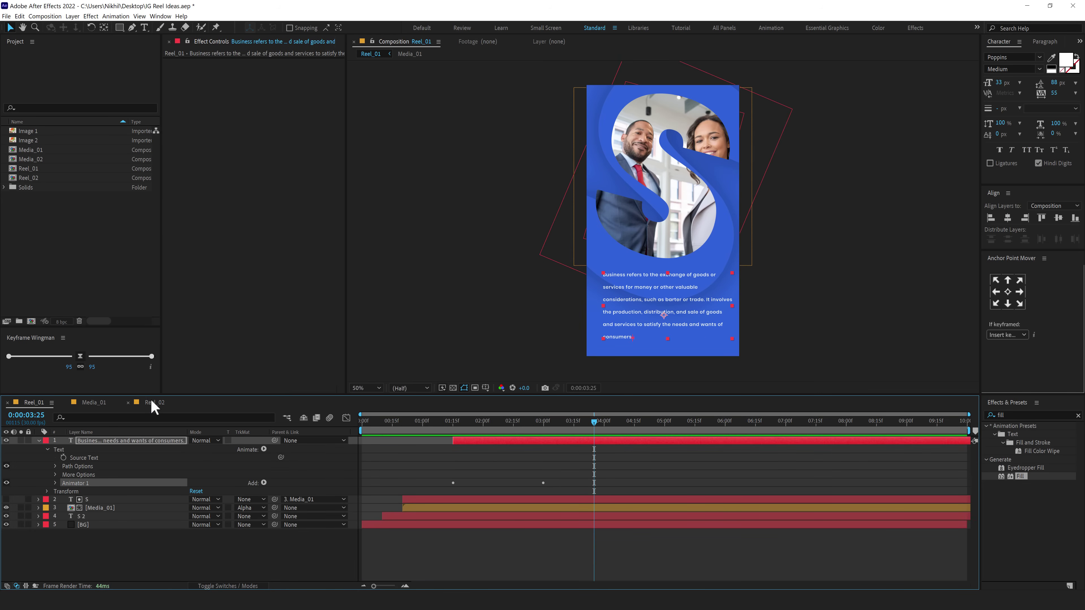
left_click(95, 403)
left_click(151, 404)
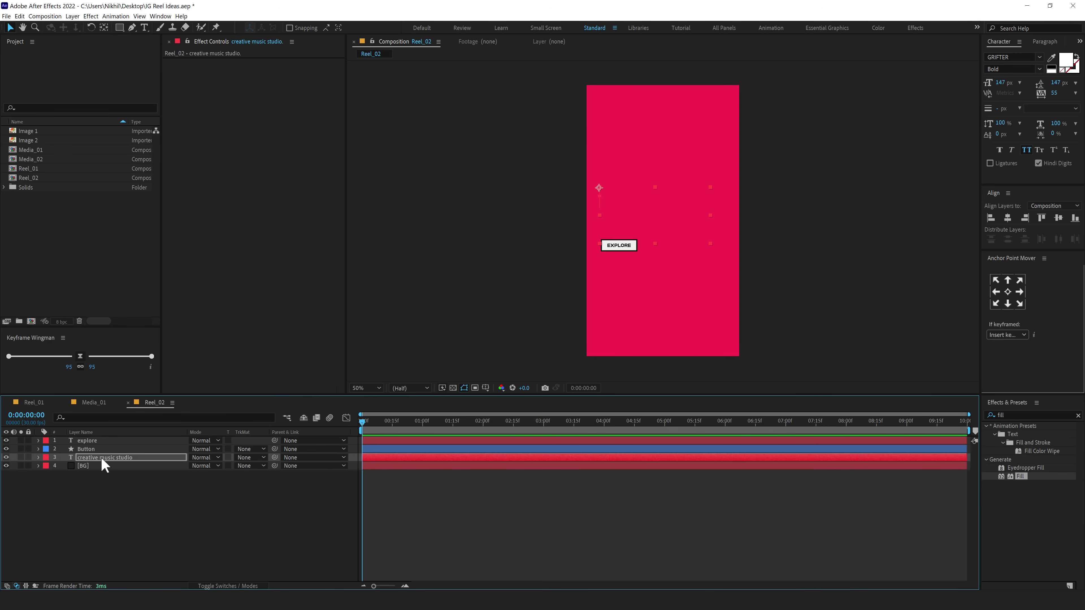
left_click_drag(368, 421, 487, 420)
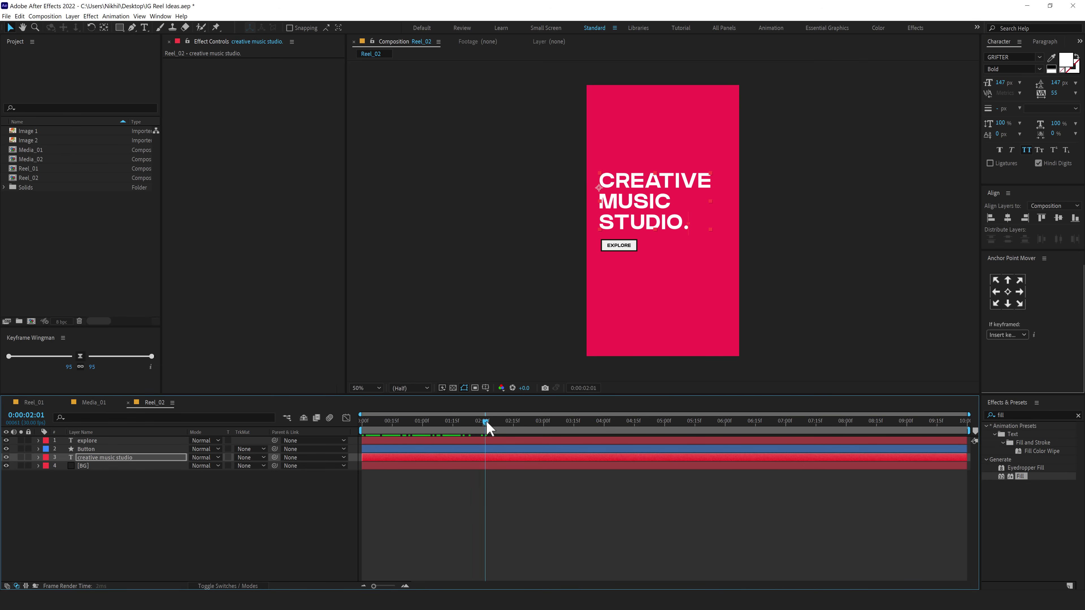
- Keyframe the Button layer's scale from 0% at the first frame to 100% at 0:00:01:15
left_click(94, 448)
key("slash")
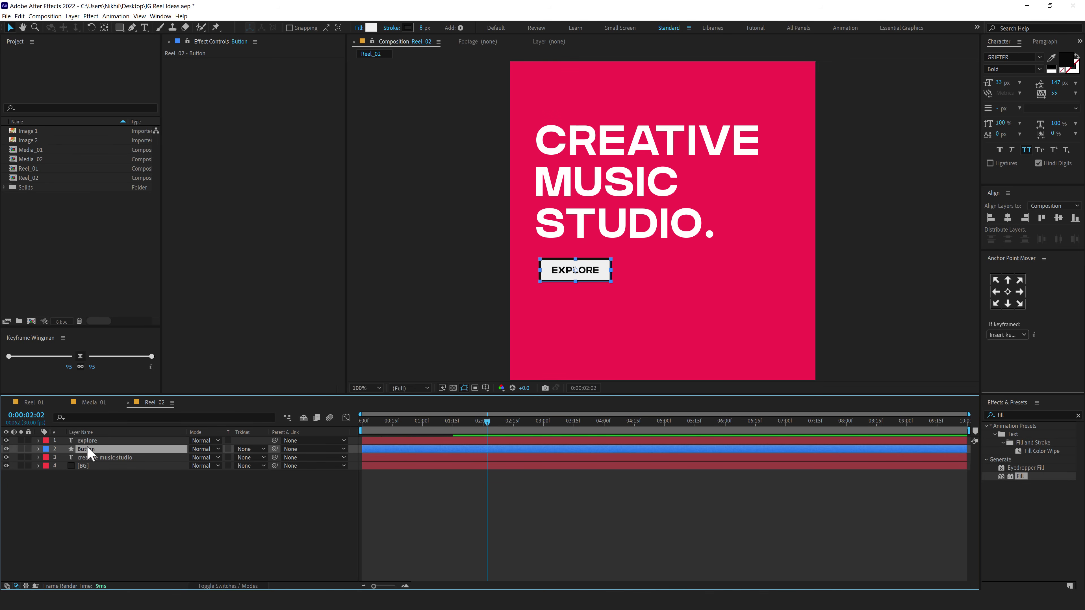
key("s")
left_click_drag(427, 428, 455, 431)
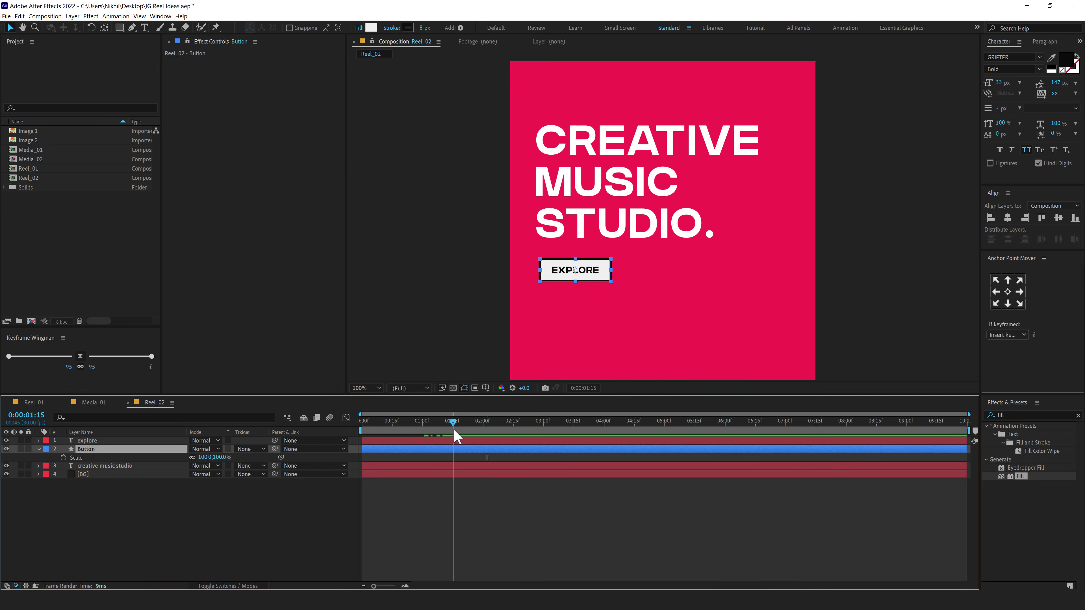
left_click(64, 458)
key("Home")
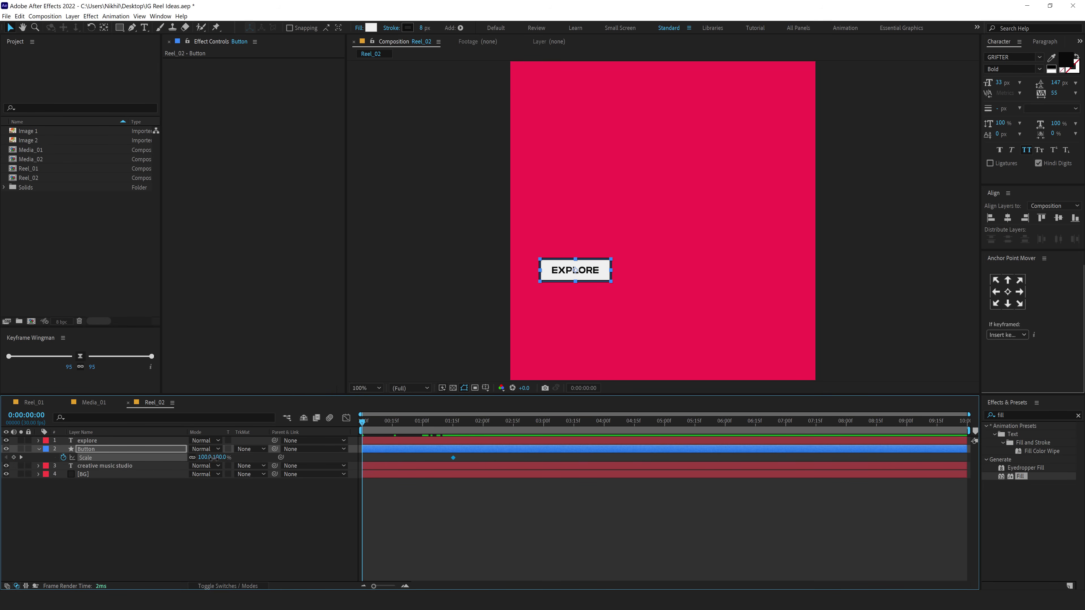
left_click(215, 457)
type("0")
left_click(238, 516)
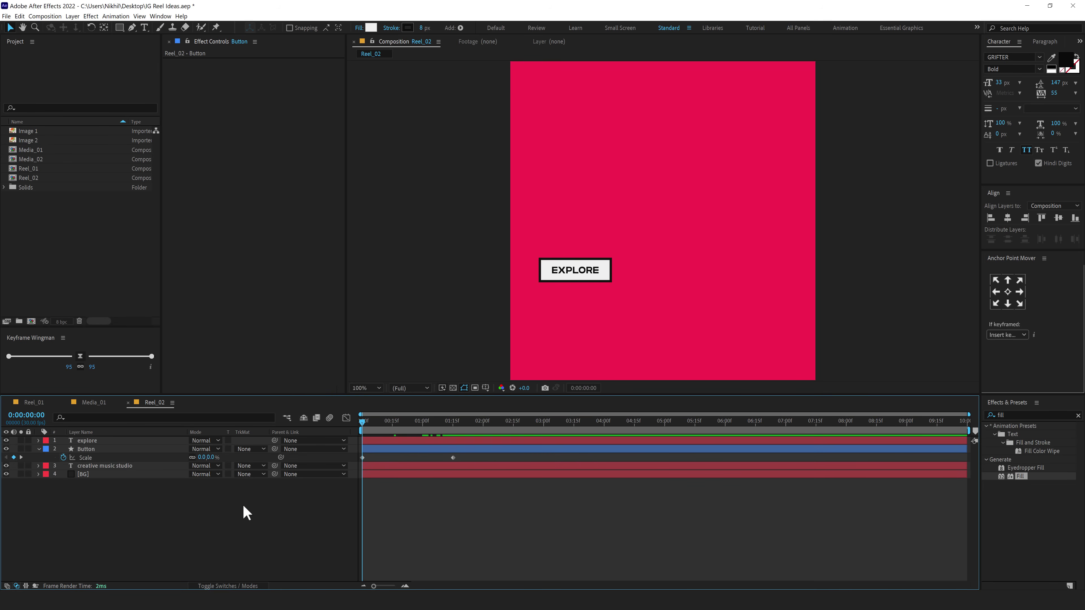
- Ease both Button scale keyframes with Keyframe Wingman and shift the ending keyframe to 0:00:01:00
left_click_drag(468, 458, 360, 466)
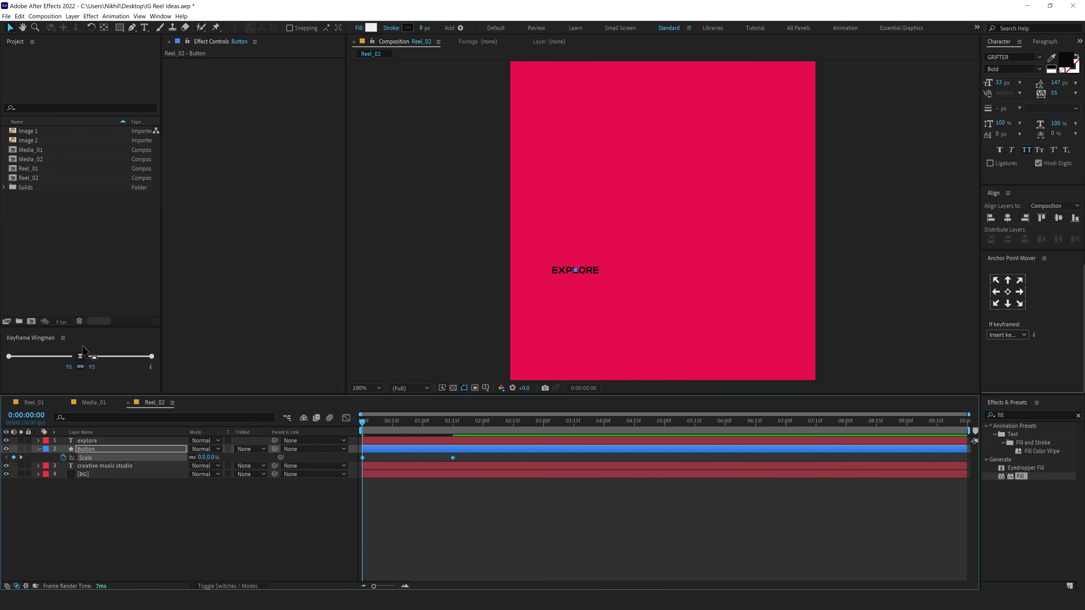
left_click(79, 356)
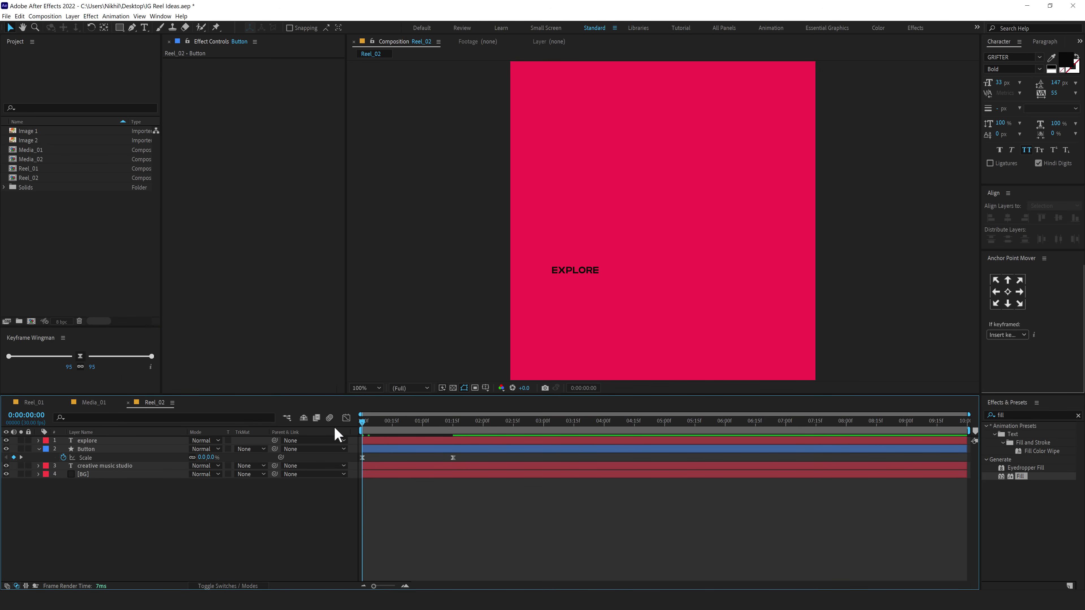
key("space")
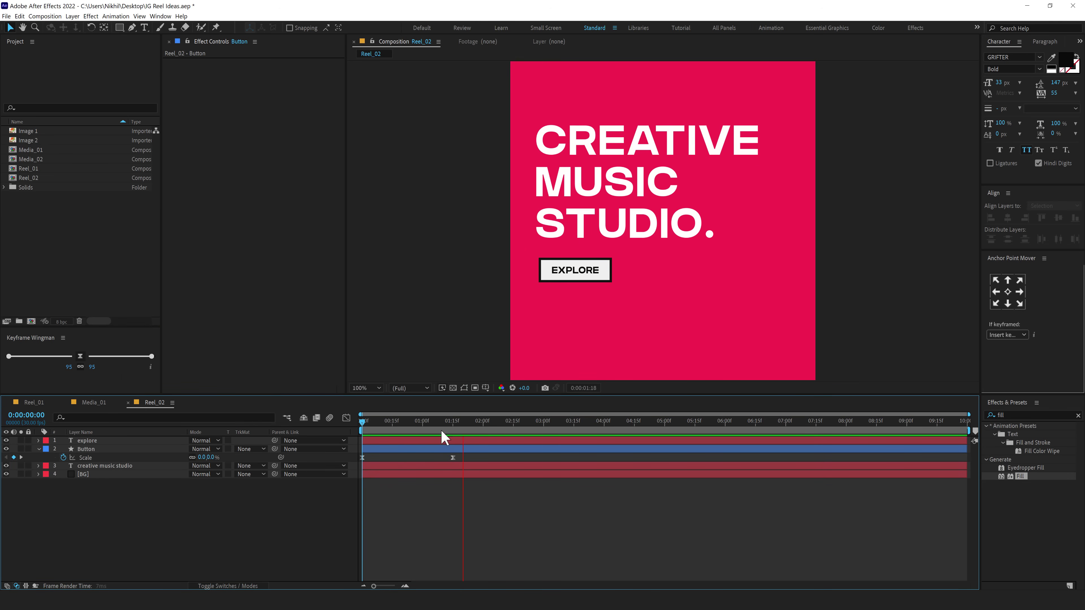
left_click(423, 429)
left_click_drag(453, 459, 429, 460)
- Apply the Set Matte effect to the explore text layer, taking its matte from the Button layer
left_click(103, 450)
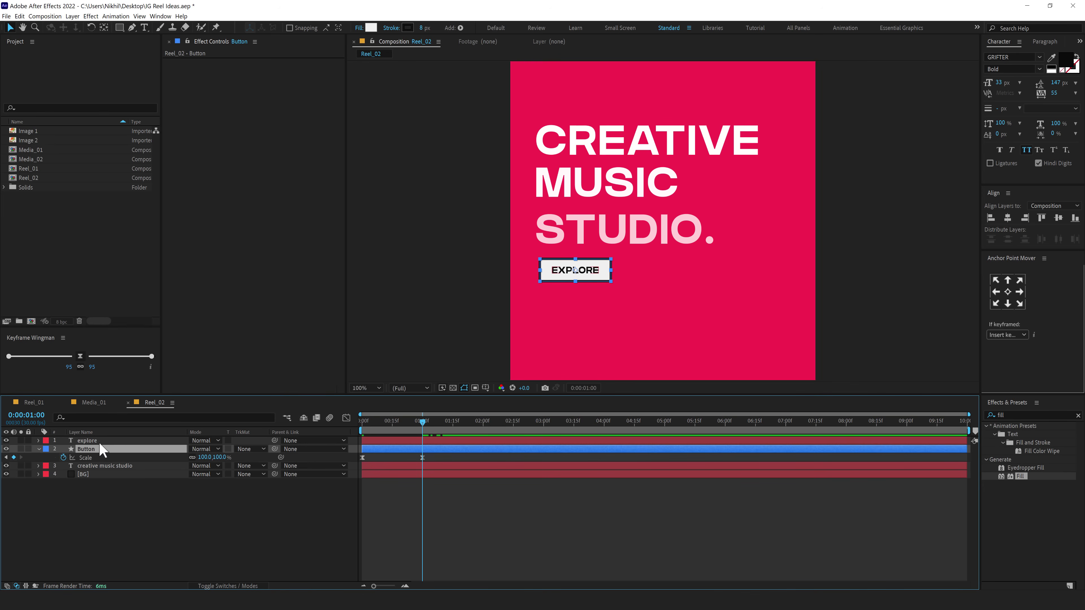
left_click(98, 441)
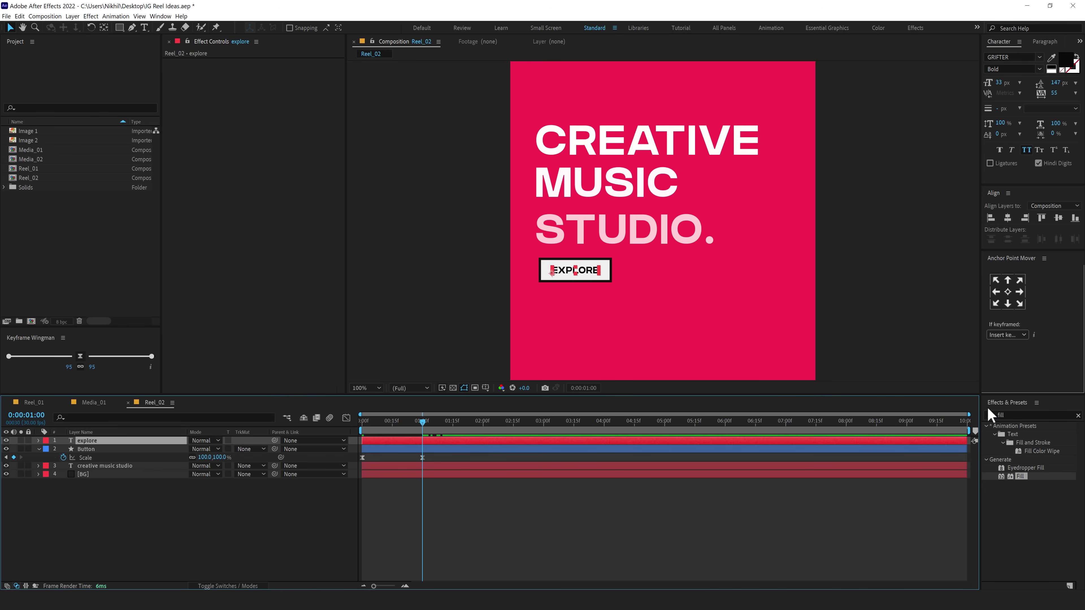
left_click(1011, 413)
type("set")
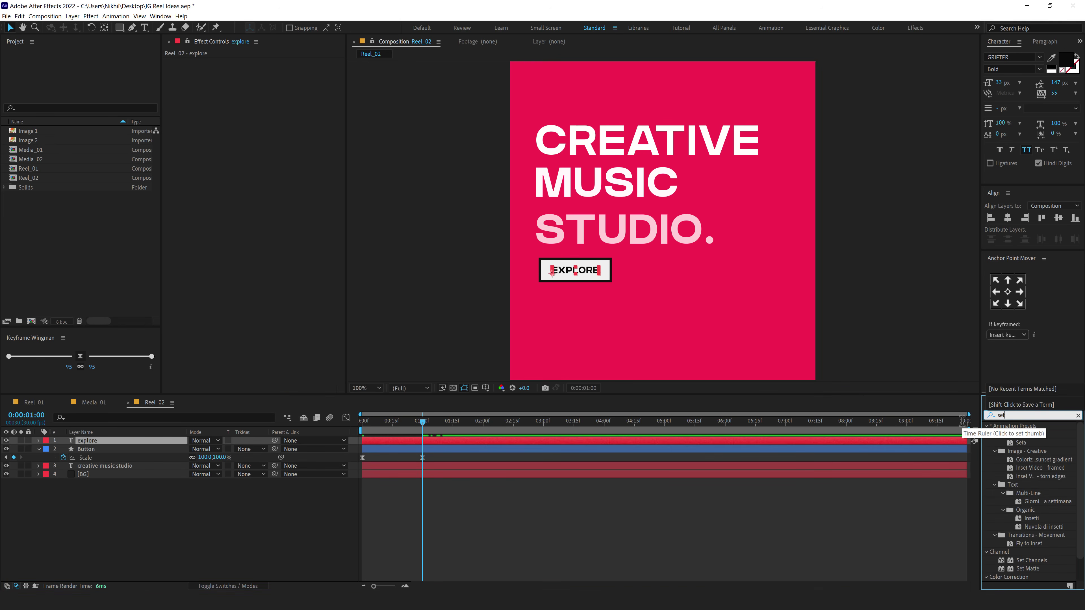
type(" m")
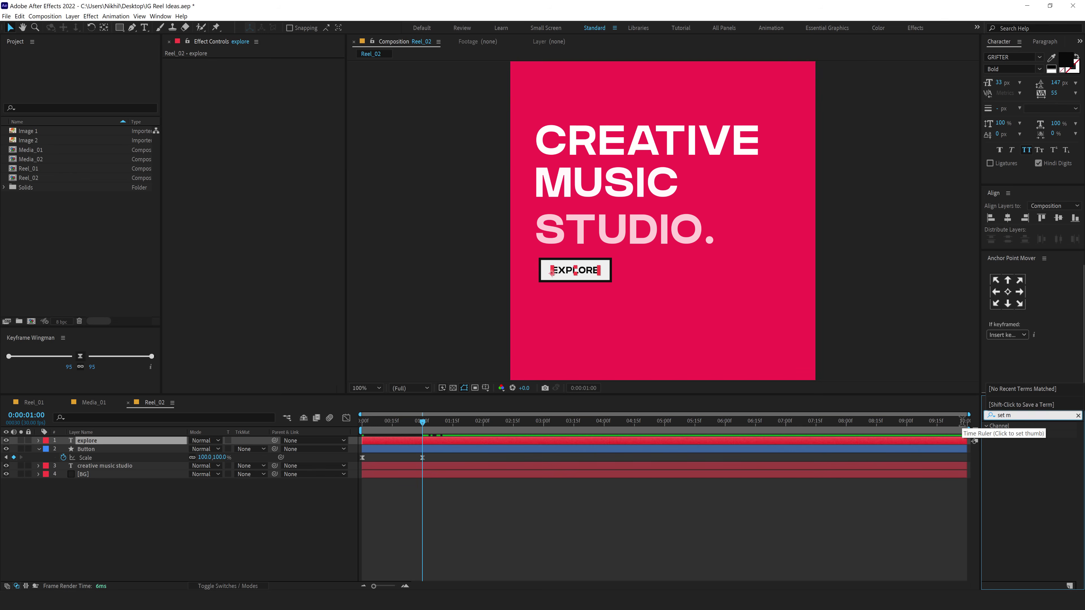
left_click_drag(1028, 434, 229, 235)
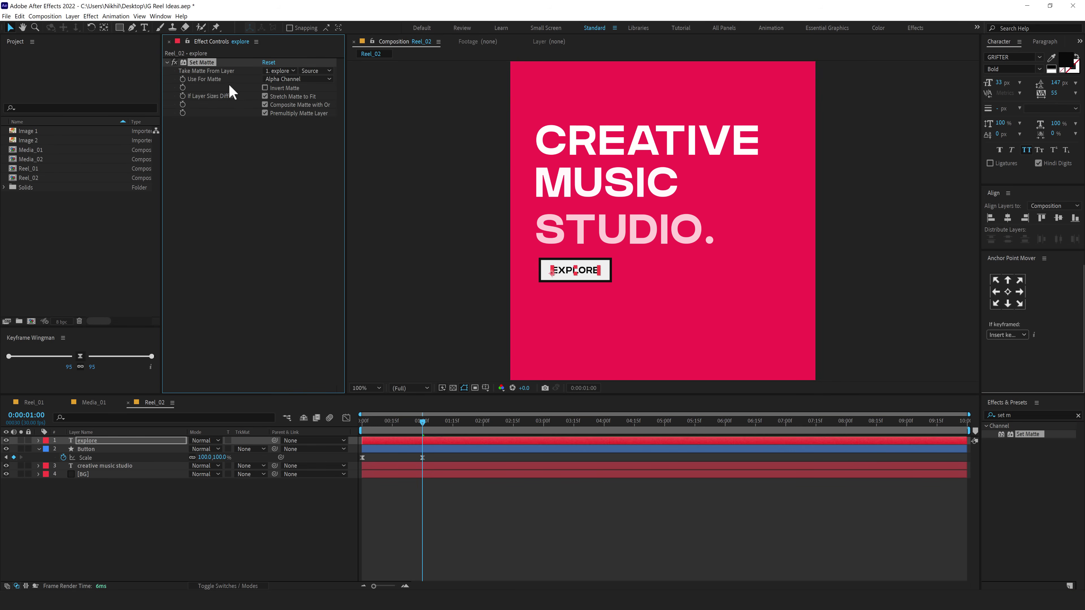
left_click(278, 71)
left_click(282, 98)
left_click_drag(429, 423, 463, 422)
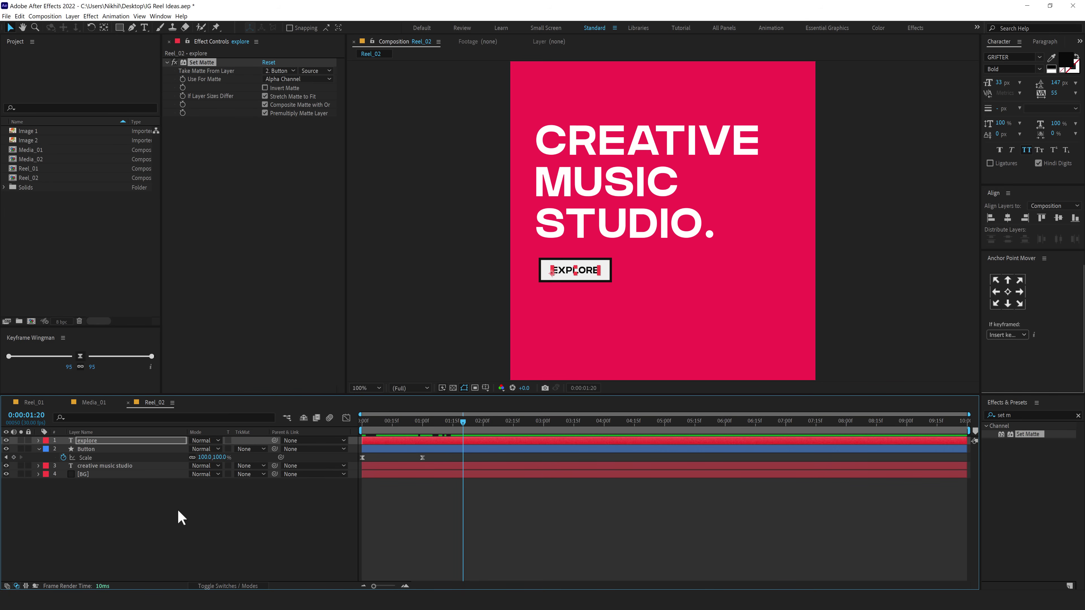
left_click(178, 512)
left_click(38, 448)
- Keyframe the BG layer's vertical scale from 0% at the first frame to 100% at 0:00:01:00, keeping the width at 100%
key("comma")
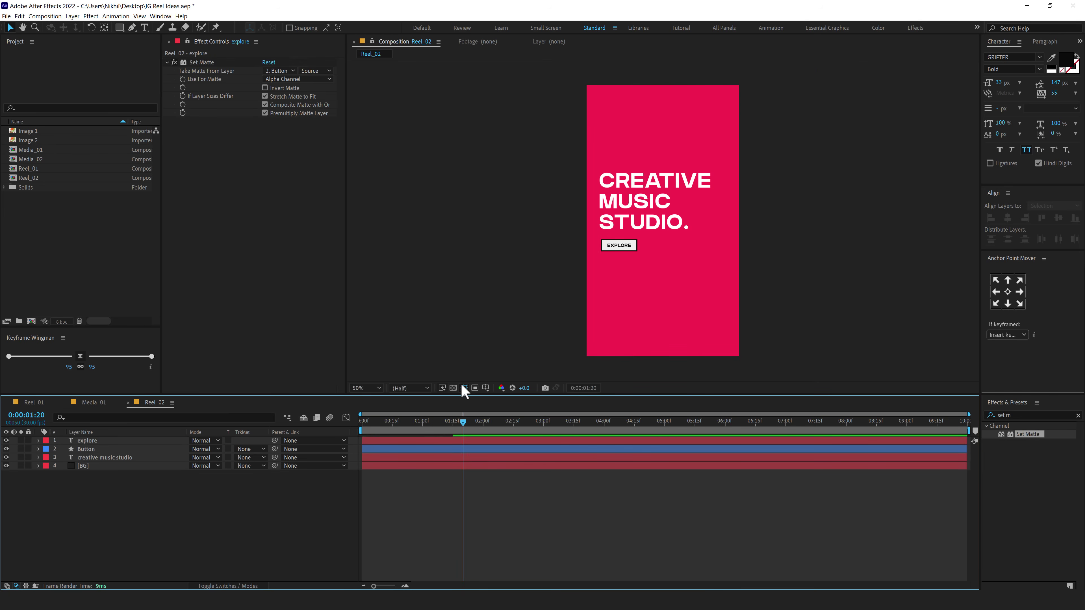
left_click_drag(415, 421, 422, 422)
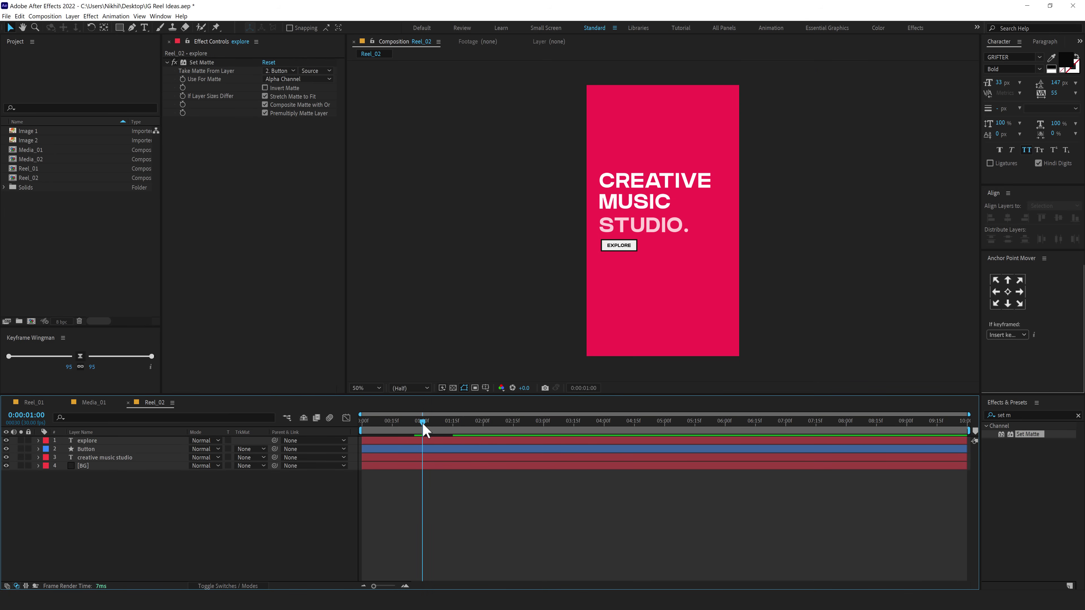
left_click(99, 465)
key("s")
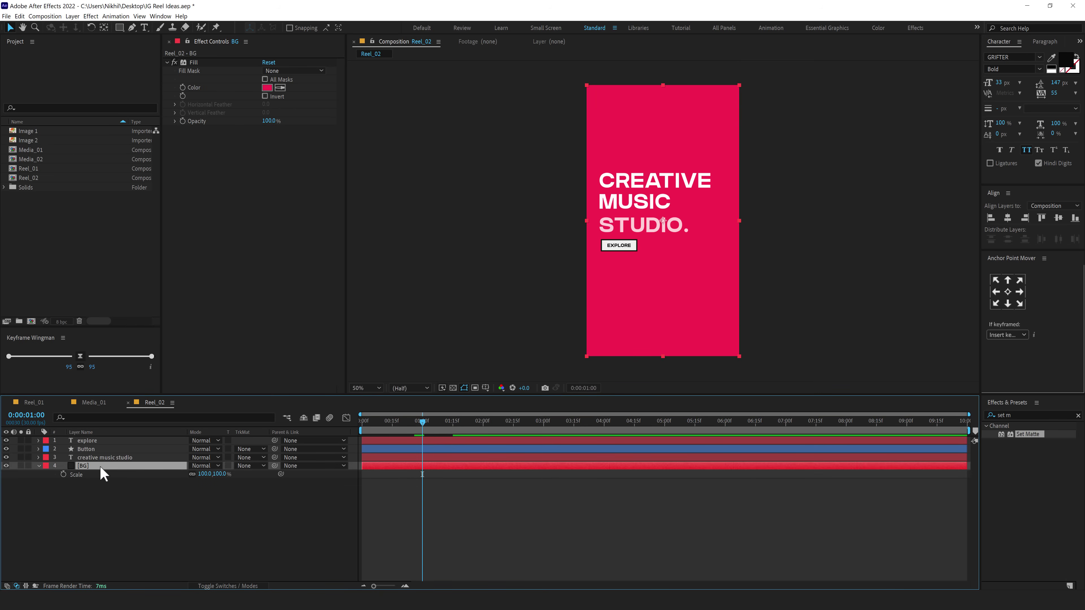
left_click(63, 475)
key("Home")
left_click_drag(220, 474, 196, 479)
left_click(218, 475)
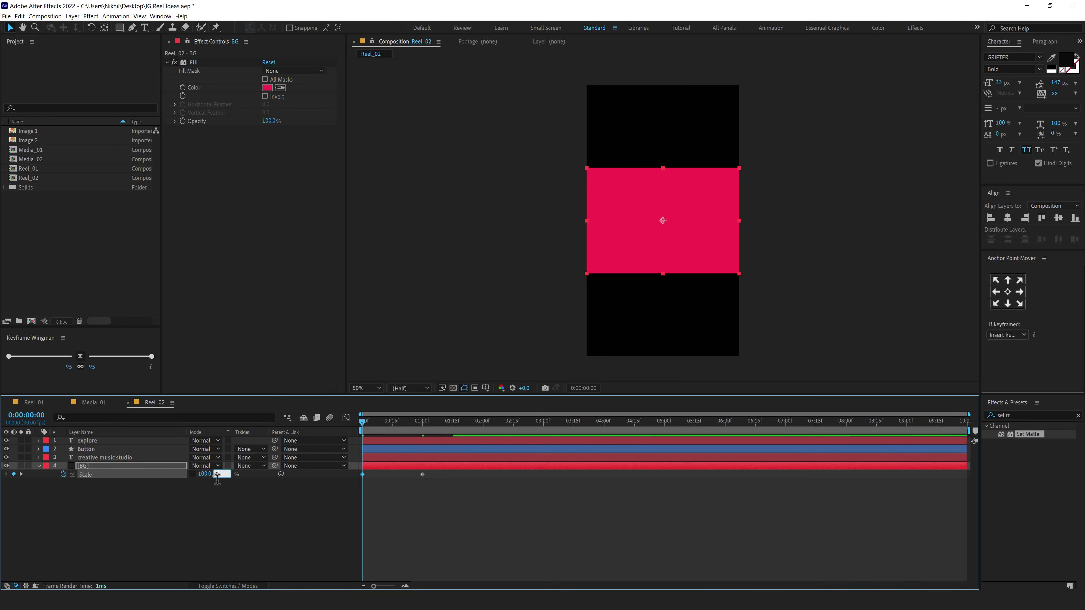
type("0")
key("Return")
- Ease both BG scale keyframes with Keyframe Wingman and preview the background opening
left_click_drag(451, 488, 361, 466)
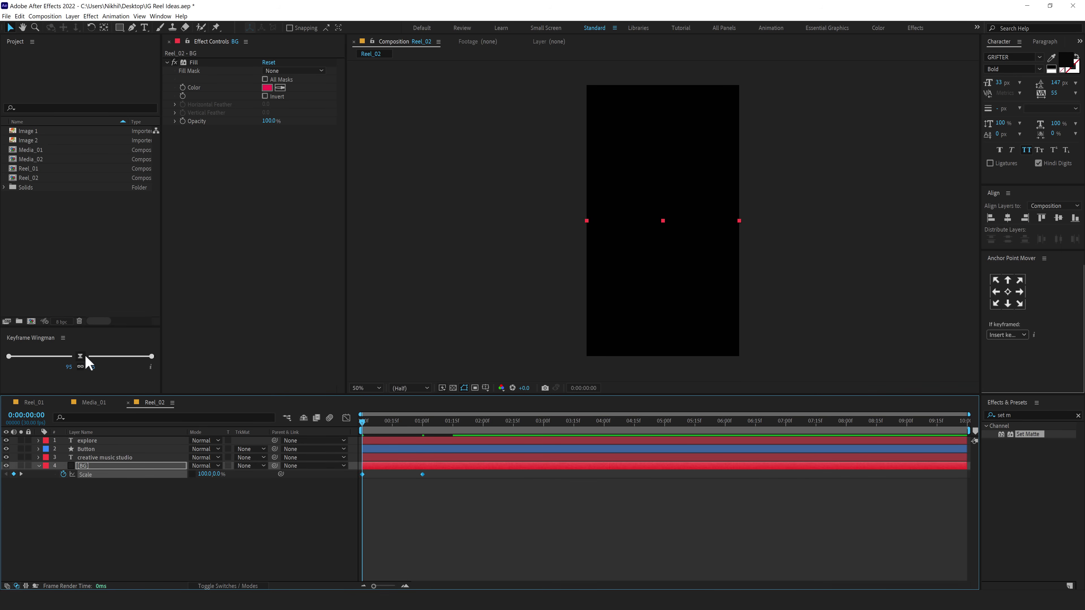
left_click(85, 357)
left_click(402, 487)
key("space")
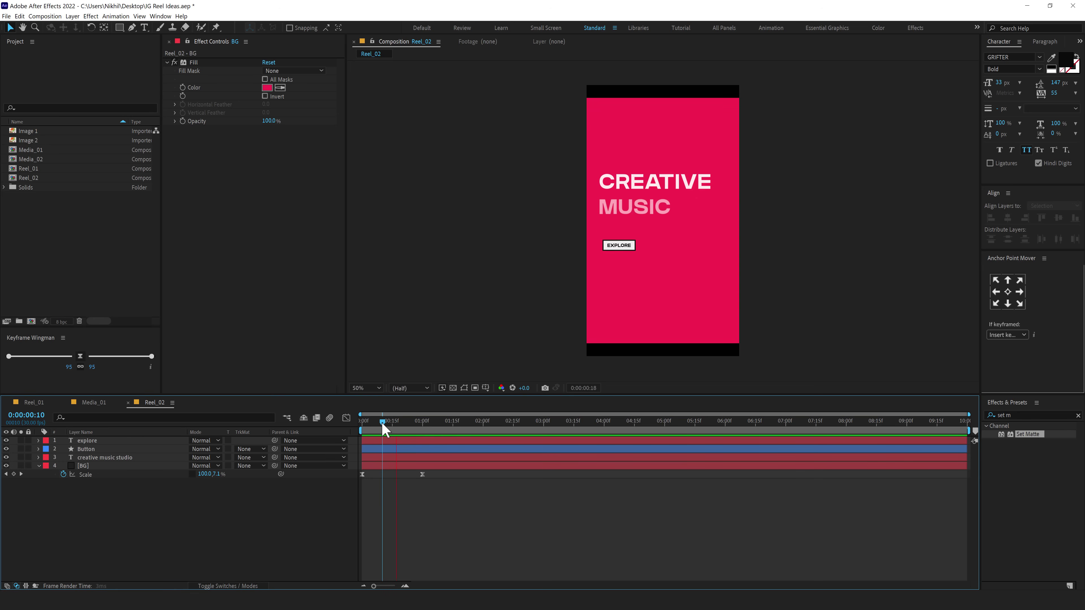
left_click_drag(387, 423, 451, 432)
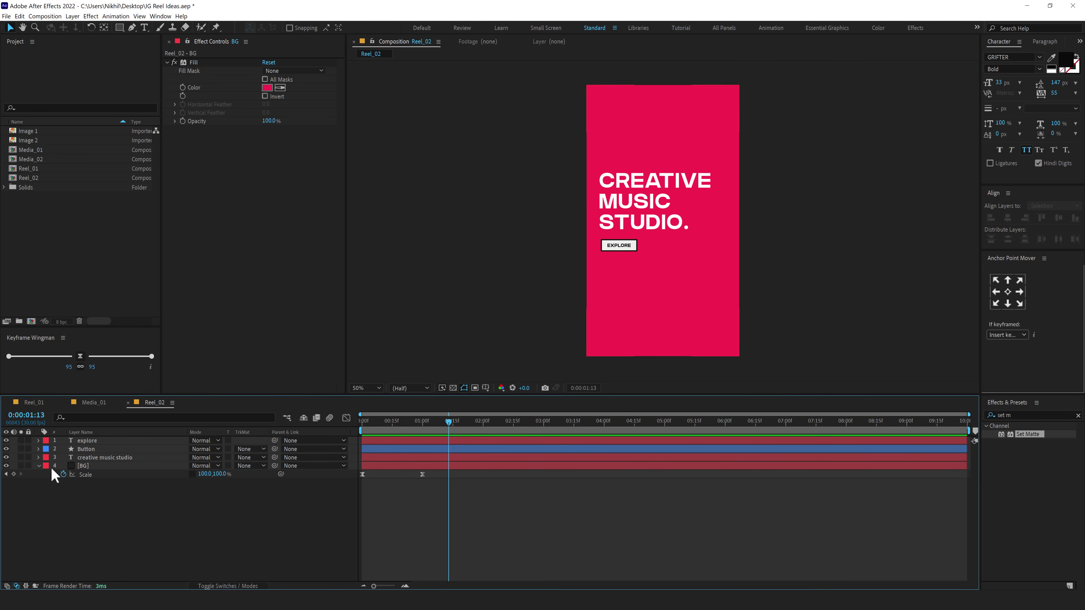
- Shift the explore, Button and creative music studio layers to start at 0:00:00:10 and preview the timing
left_click(40, 466)
left_click(105, 457)
left_click(92, 441, "shift")
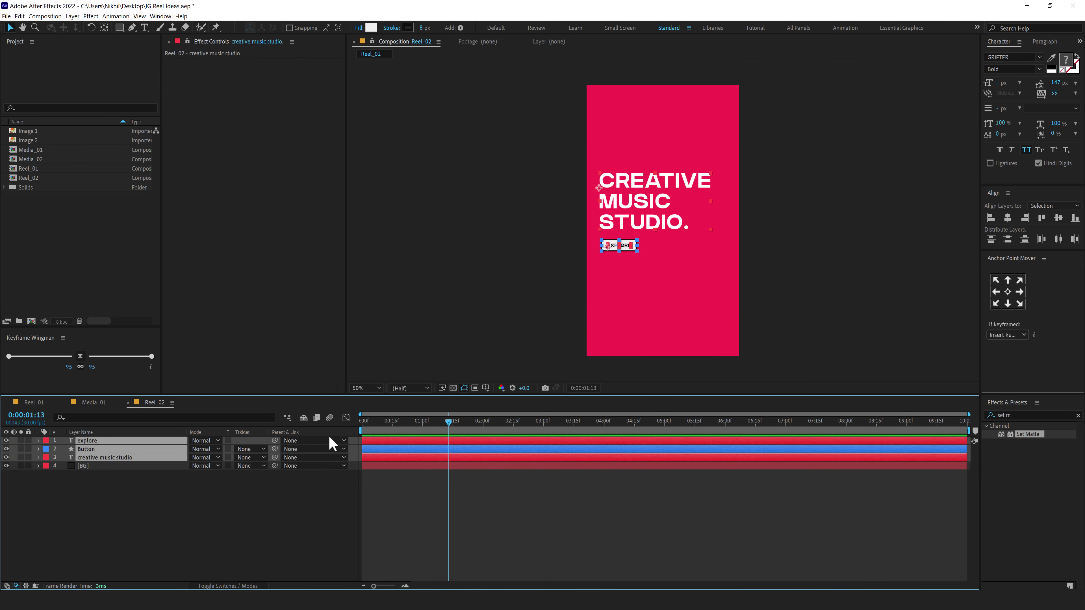
left_click(380, 421)
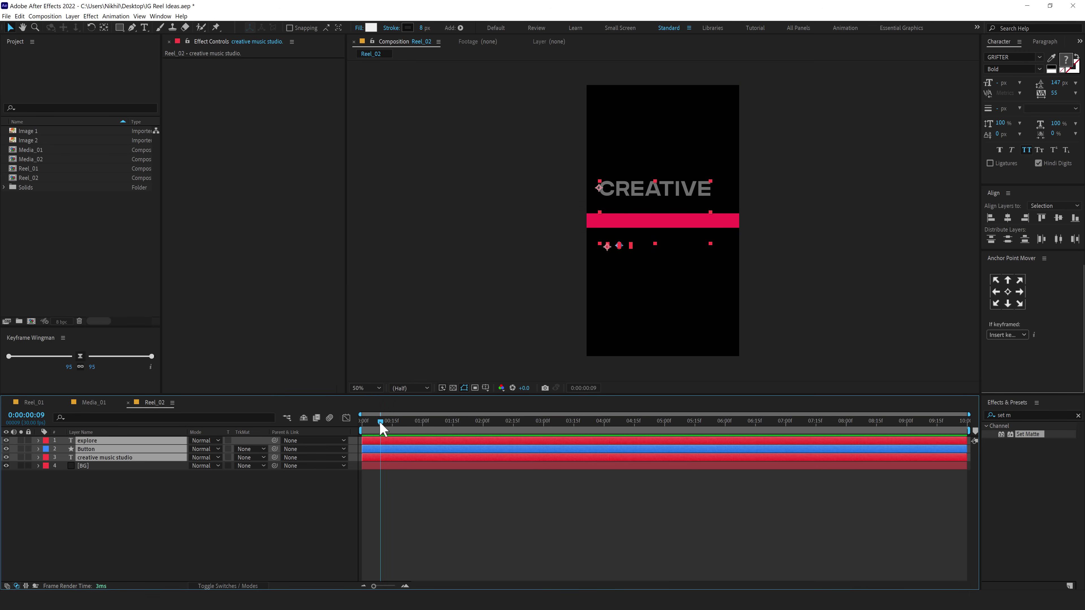
left_click_drag(381, 423, 395, 445)
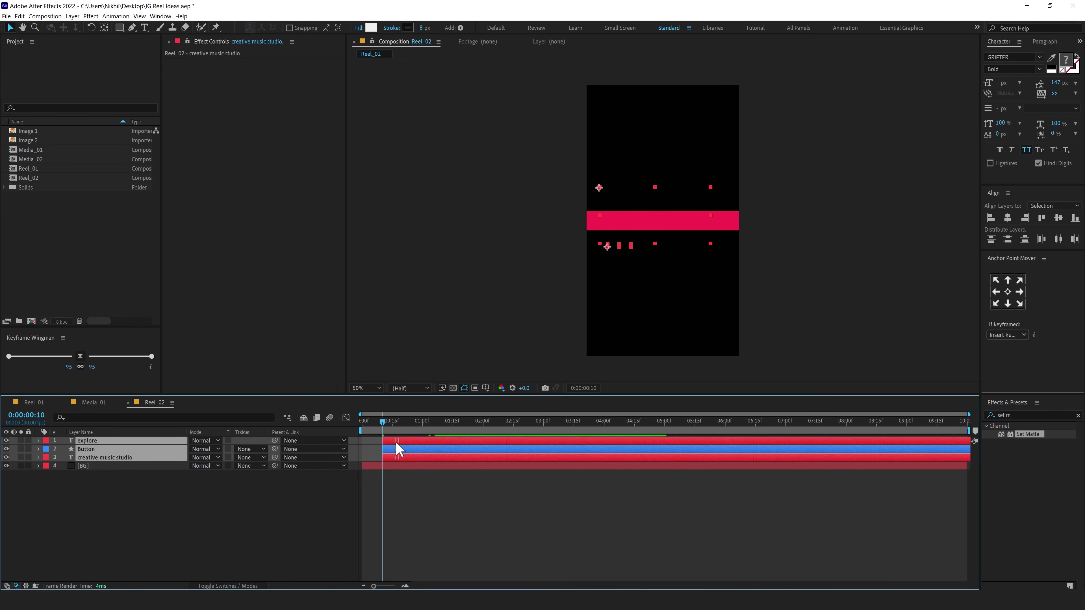
key("space")
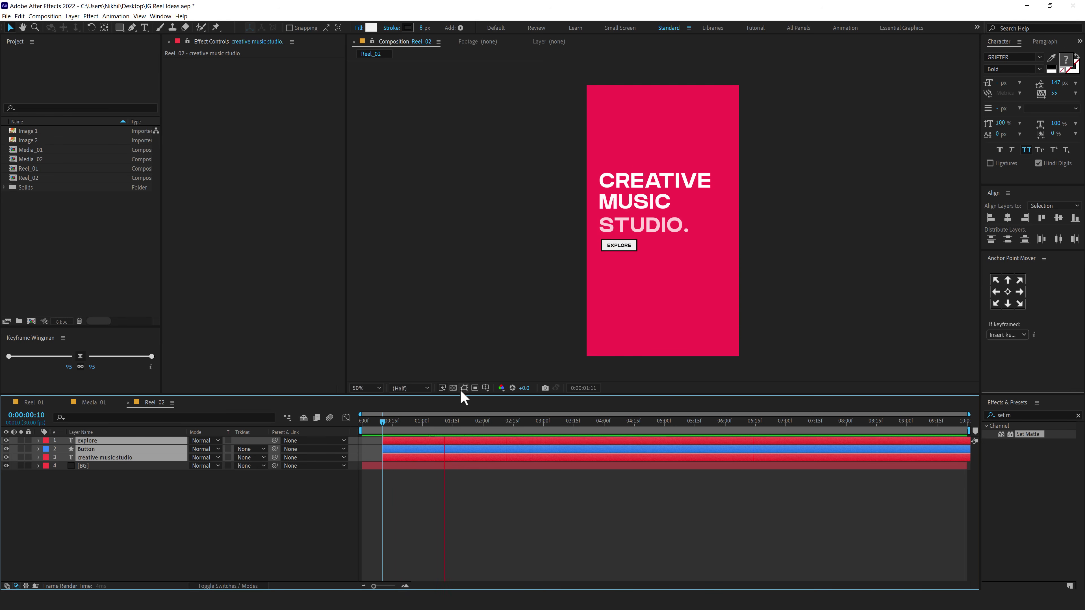
left_click_drag(436, 425, 464, 432)
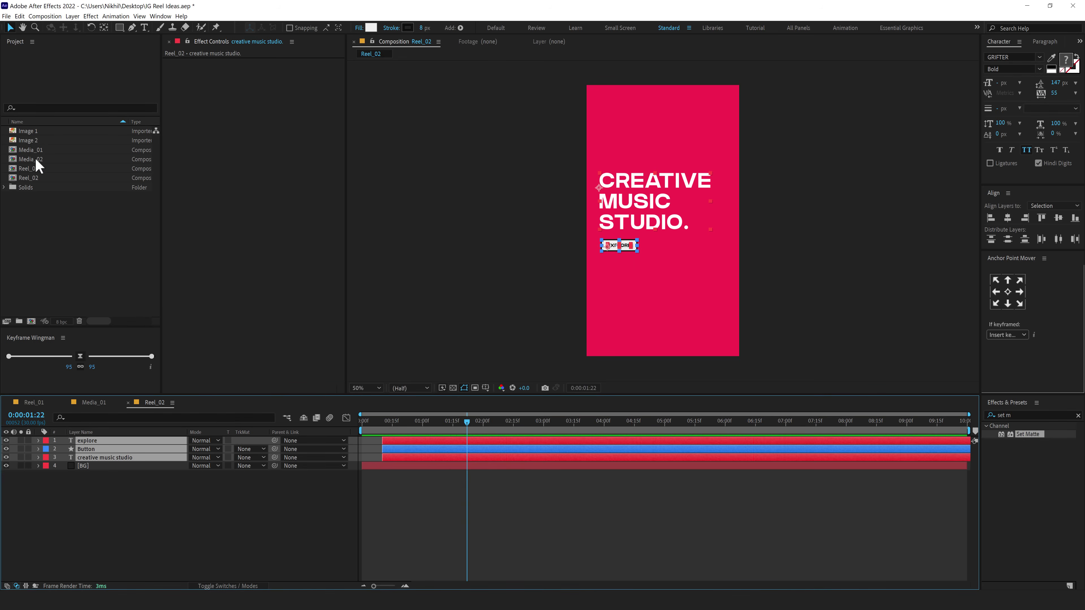
- Add Media_02 as the top layer of Reel_02, scale it to 83% and position it in the lower part of the frame
left_click_drag(35, 158, 110, 438)
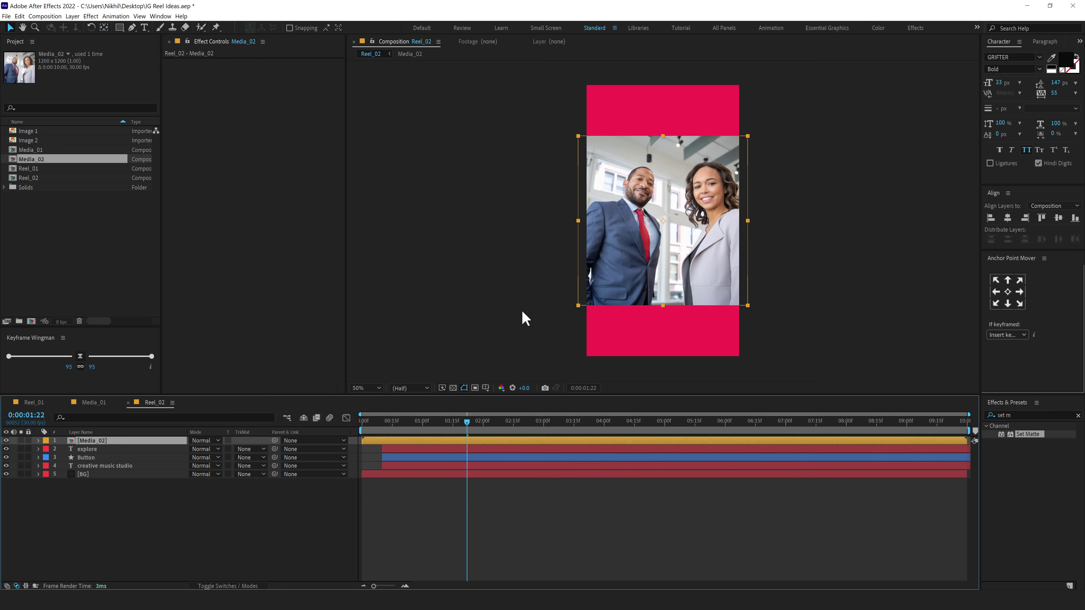
key("s")
left_click_drag(221, 452, 213, 452)
left_click_drag(670, 238, 675, 280)
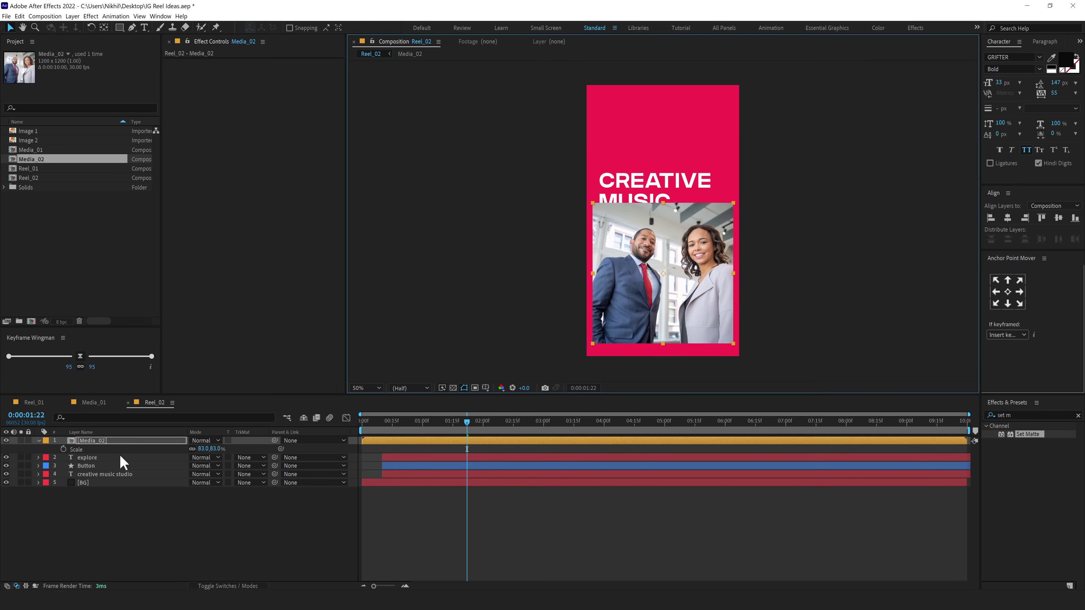
- Resize the Media_02 composition to 1080 x 1080 px, add Image 2 above Image 1 in it, and return to Reel_02
double_click(99, 441)
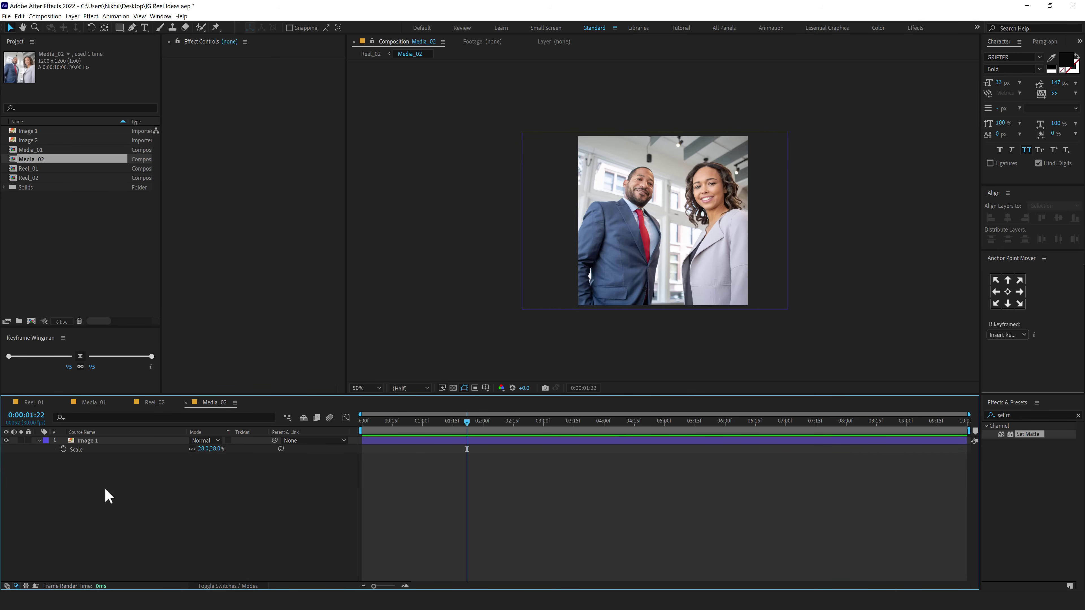
key("ctrl+k")
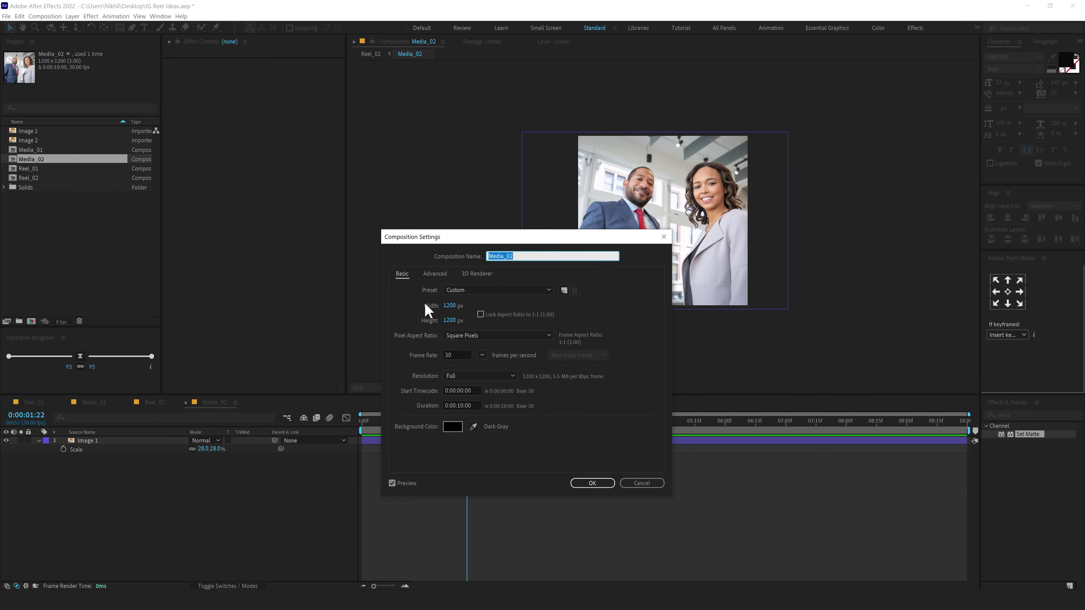
left_click(451, 305)
type("10")
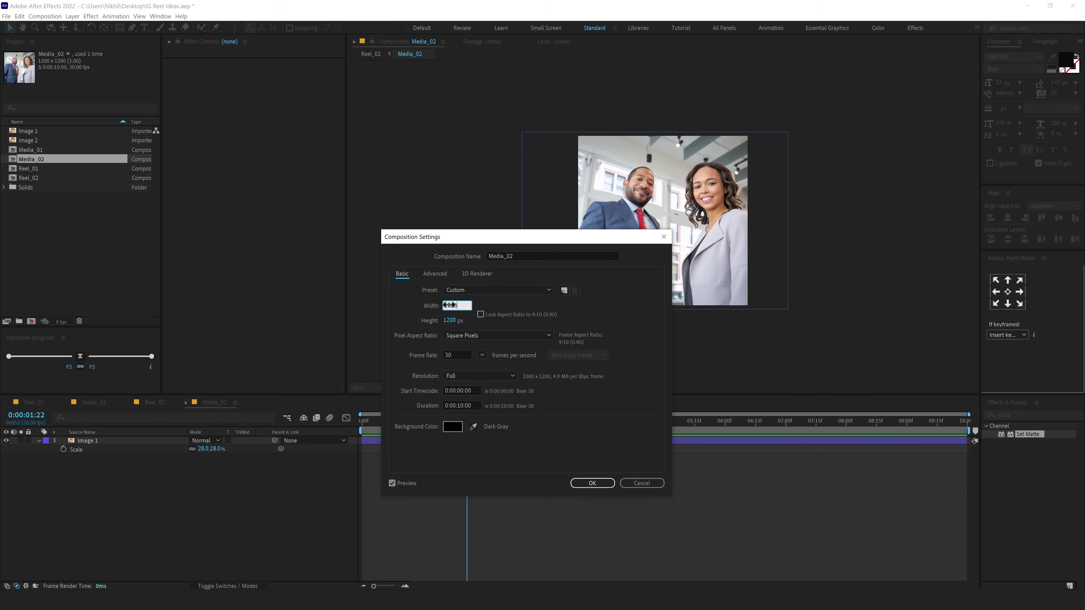
left_click(449, 320)
type("10")
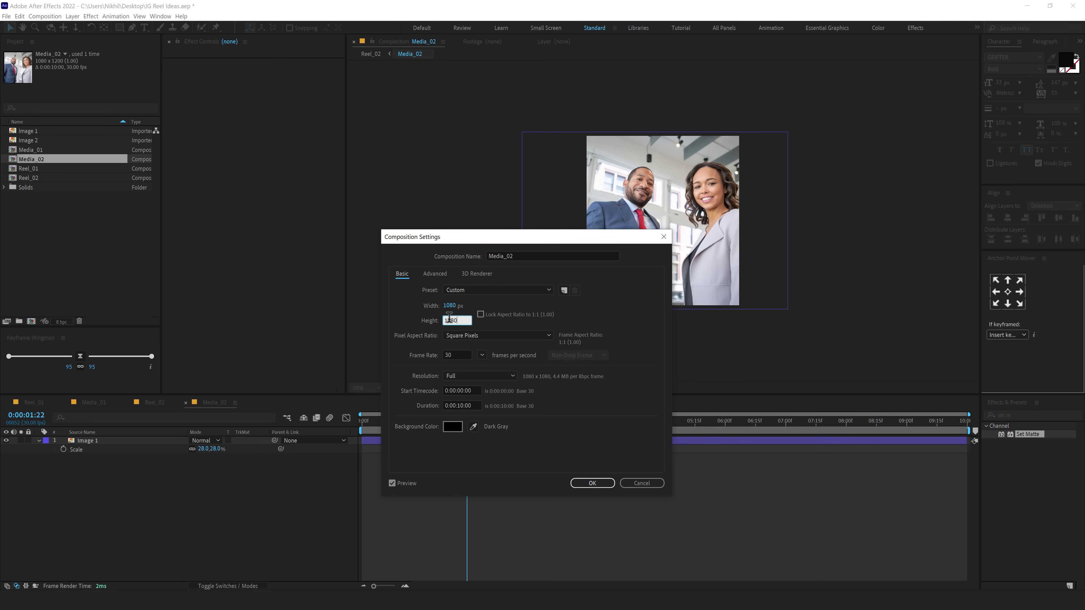
left_click(591, 483)
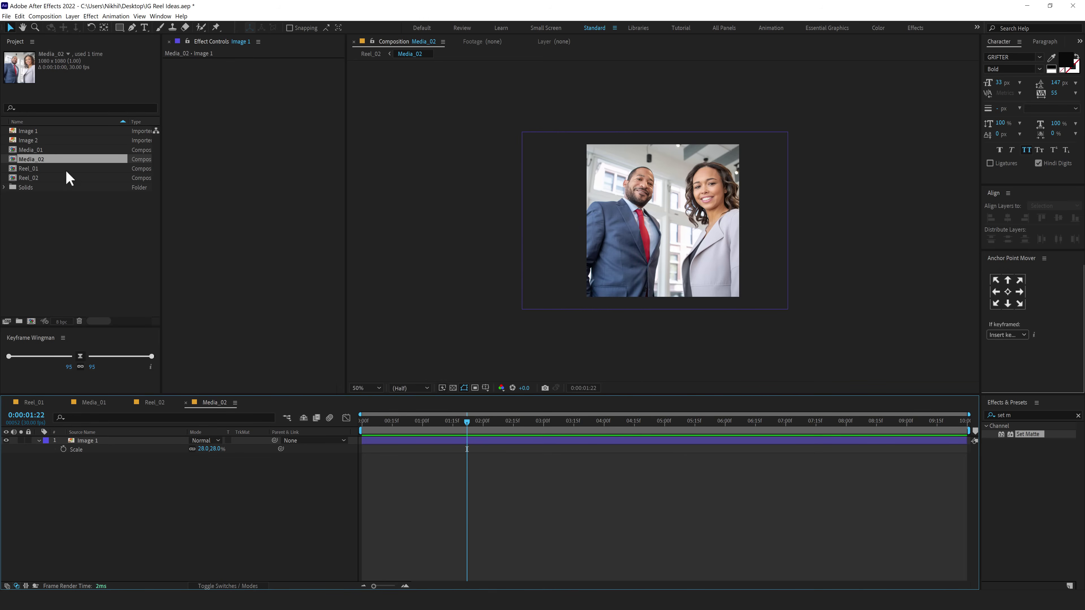
left_click_drag(35, 143, 107, 446)
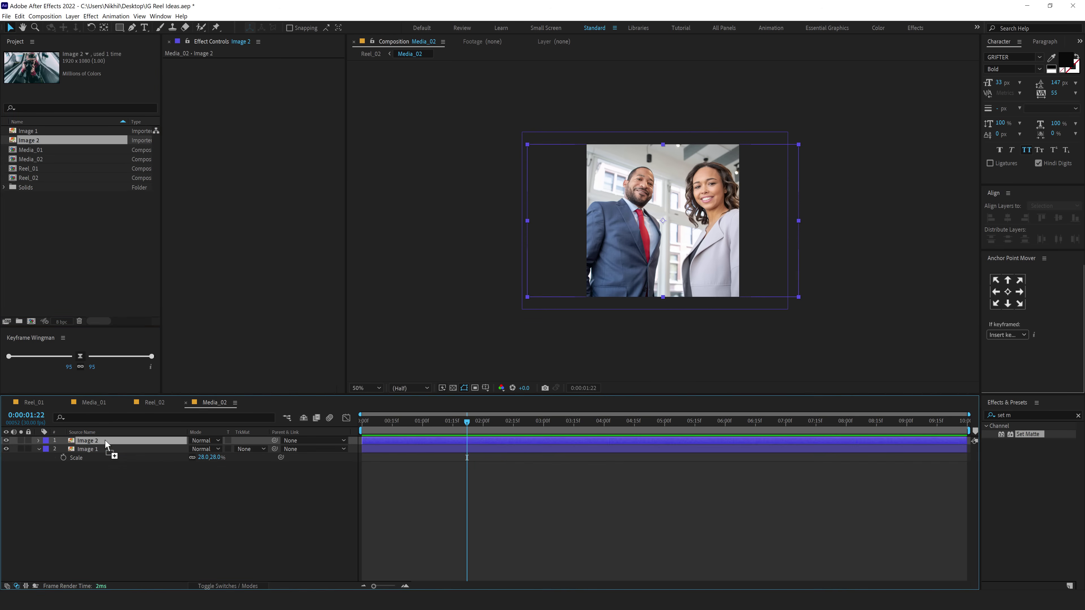
key("shift+Escape")
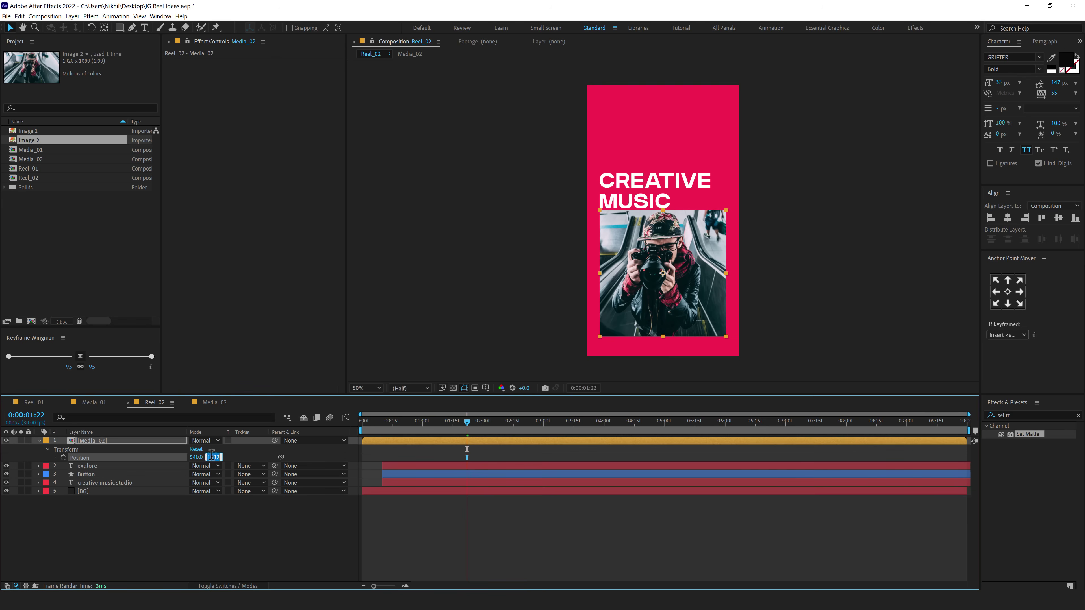
- Set the Media_02 layer's scale to 100% and nudge it slightly upward in the frame
key("s")
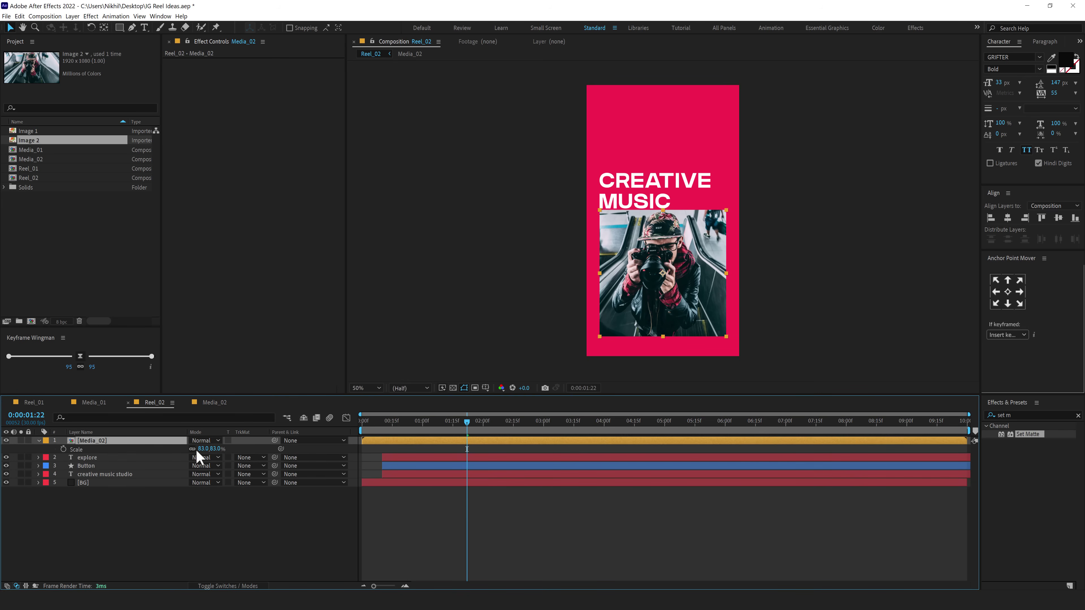
left_click(215, 448)
type("100")
key("Return")
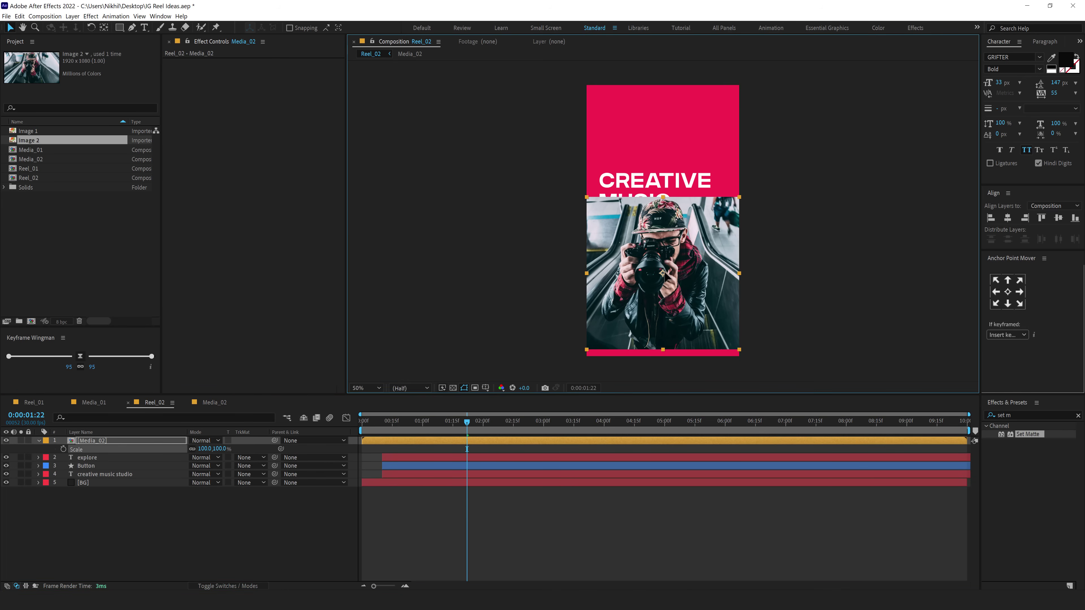
left_click_drag(666, 273, 664, 270)
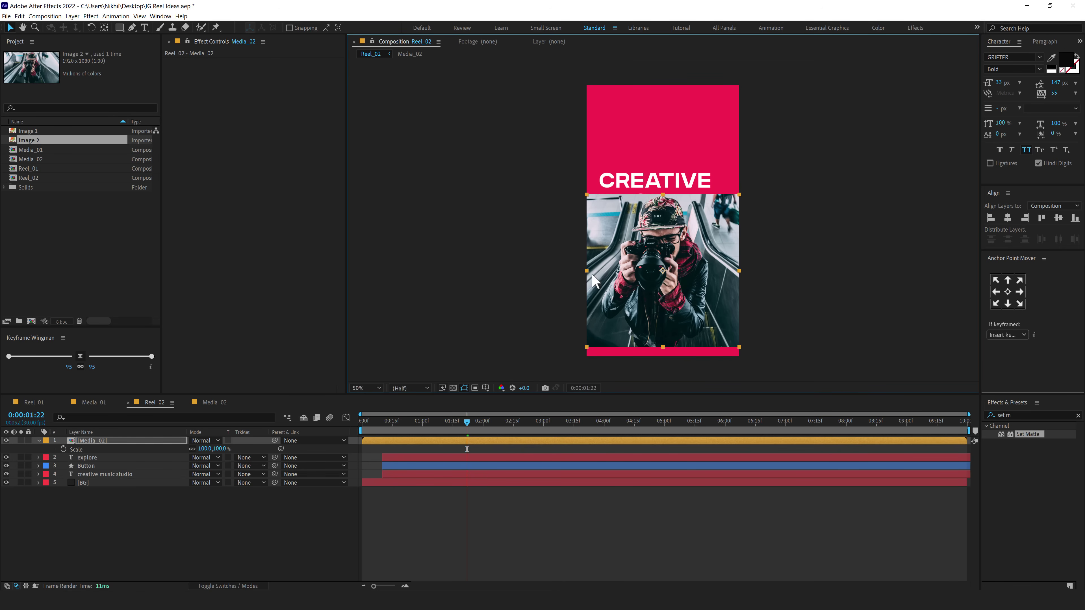
- Duplicate the Media_02 layer, name the copy Mask, and use it as an alpha matte for Media_02
left_click(94, 450)
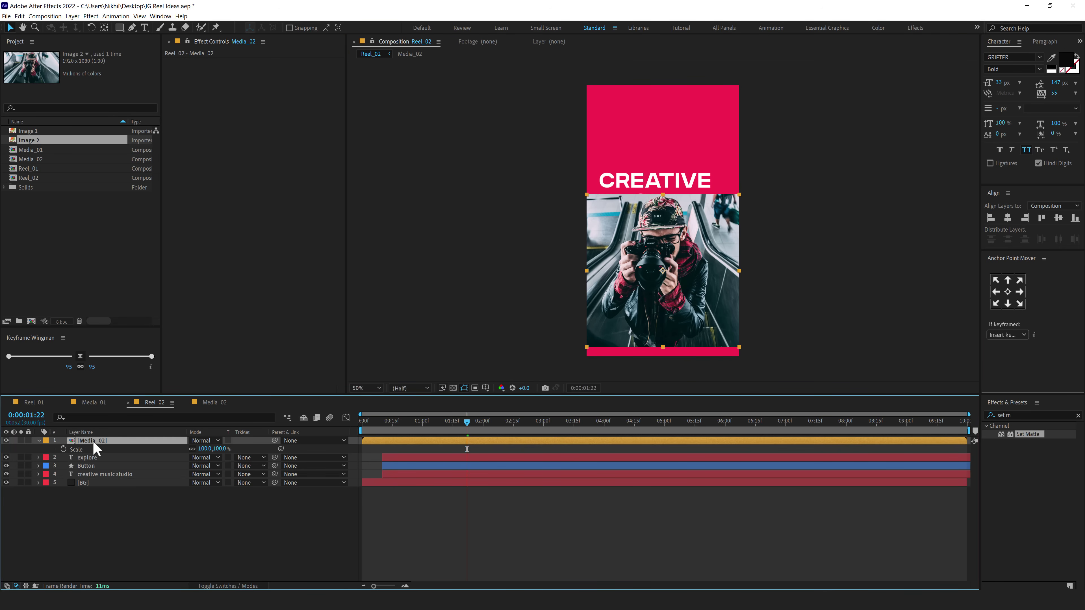
key("ctrl+d")
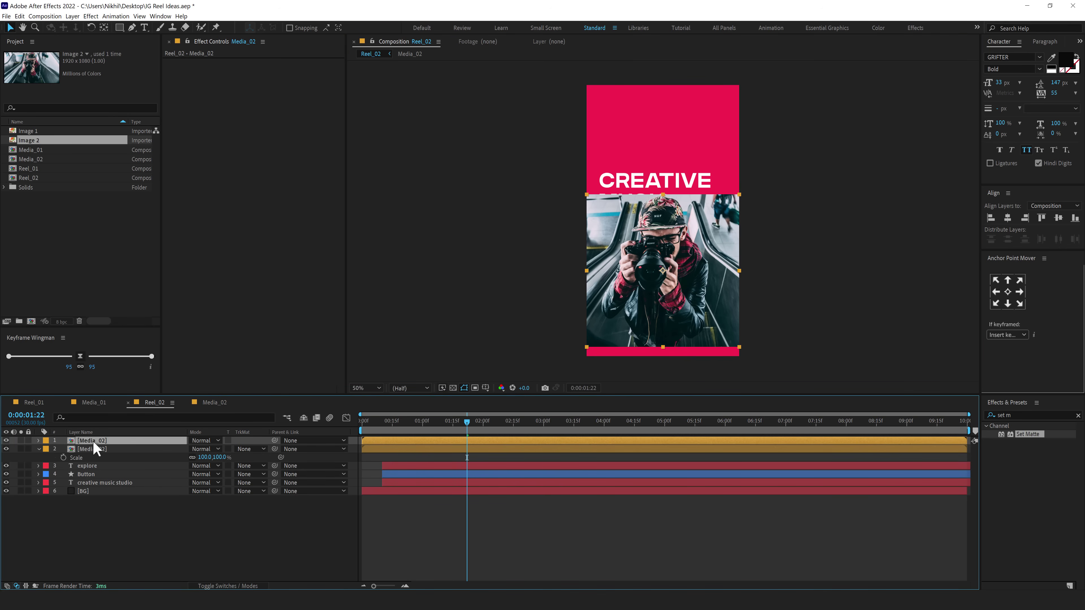
key("Return")
type("Mask")
key("Return")
left_click(260, 449)
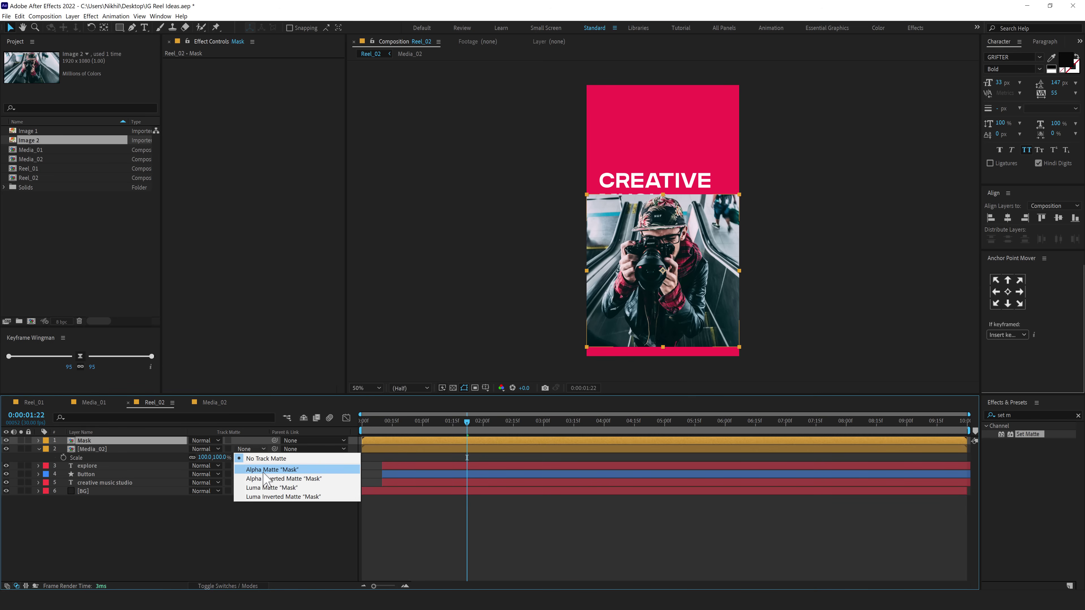
left_click(264, 470)
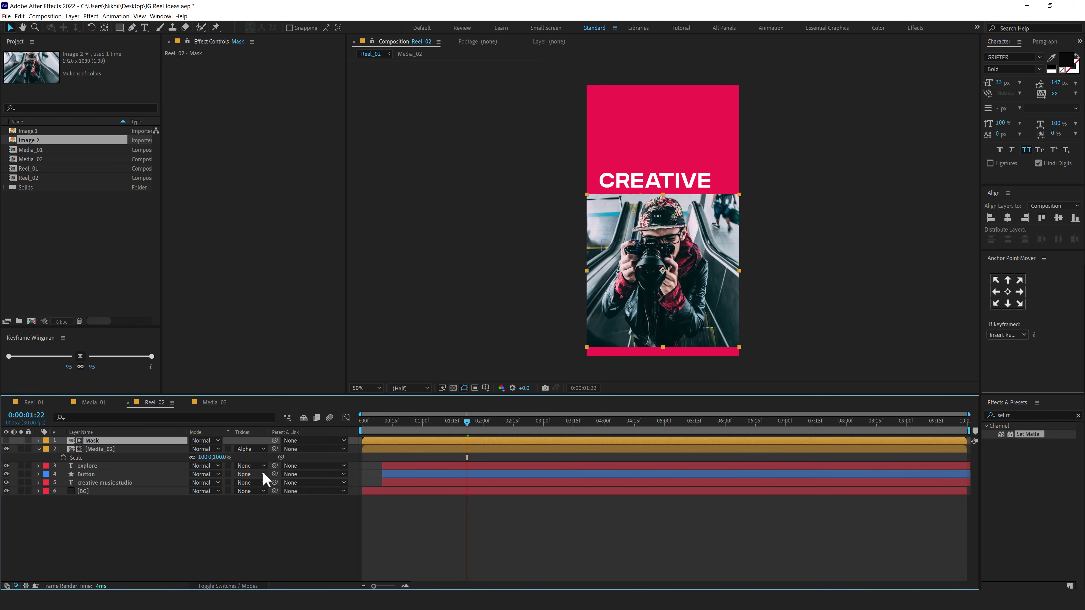
- Add a 100% Scale keyframe to the Mask layer at 0:00:01:00
left_click(101, 443)
key("s")
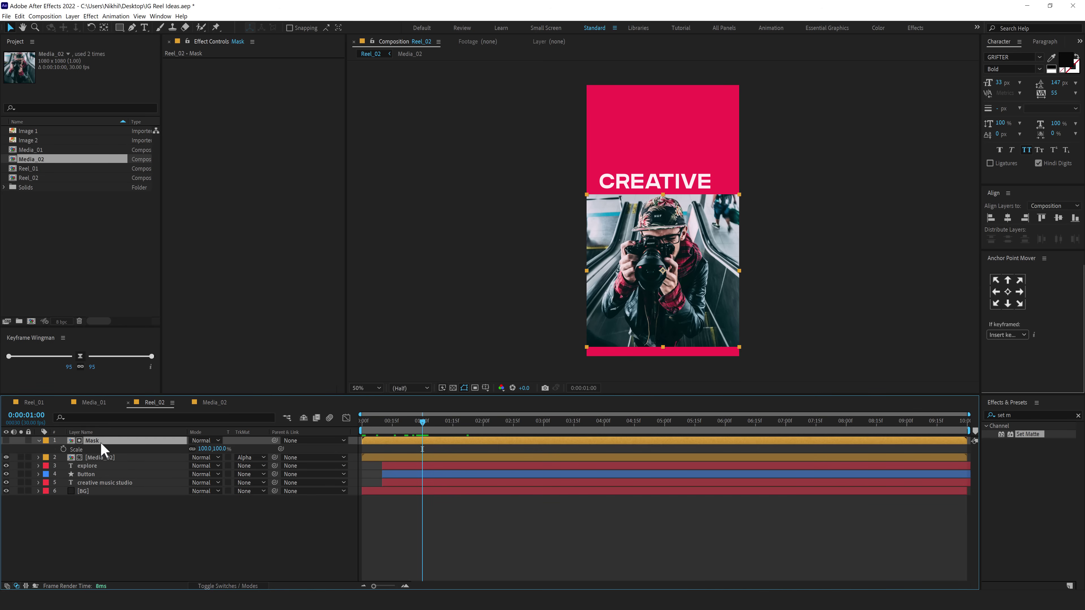
left_click(64, 449)
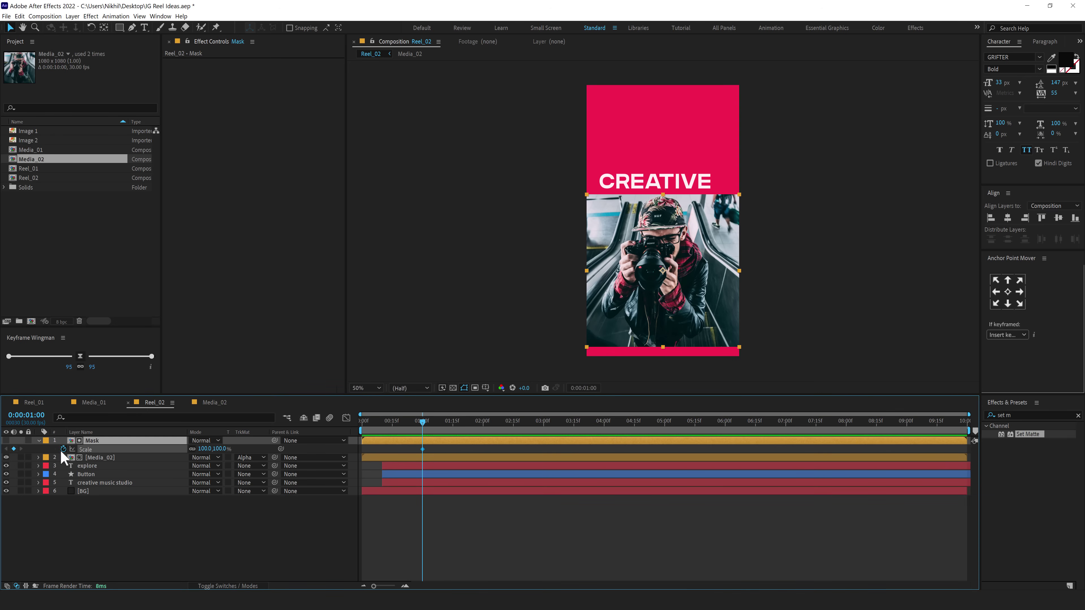
- Place the Mask layer's anchor point at its bottom centre, with Snapping enabled for the Pan Behind tool
left_click(1007, 305)
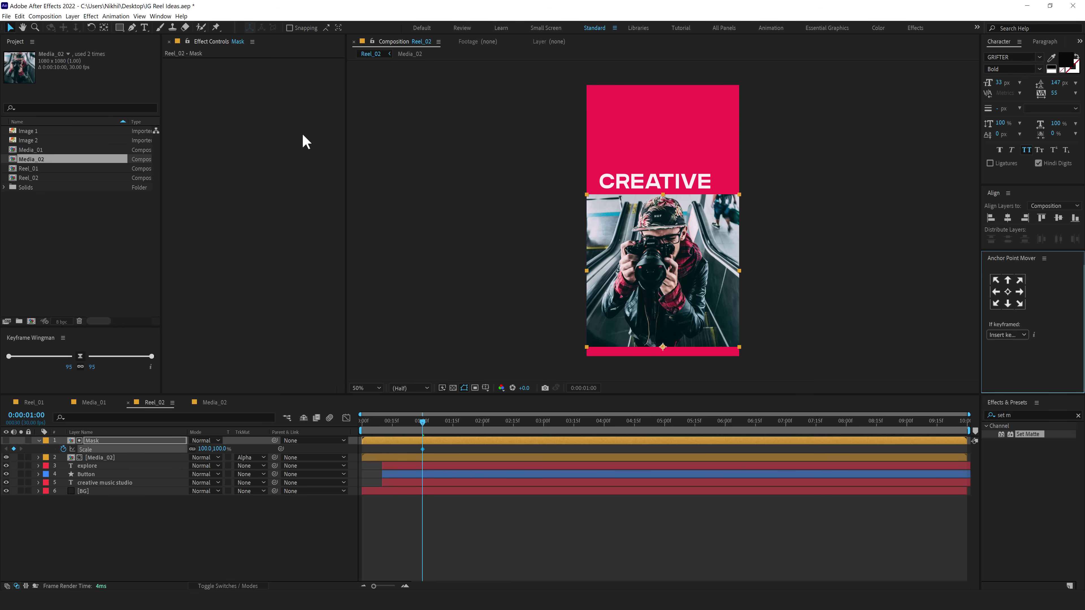
left_click(105, 28)
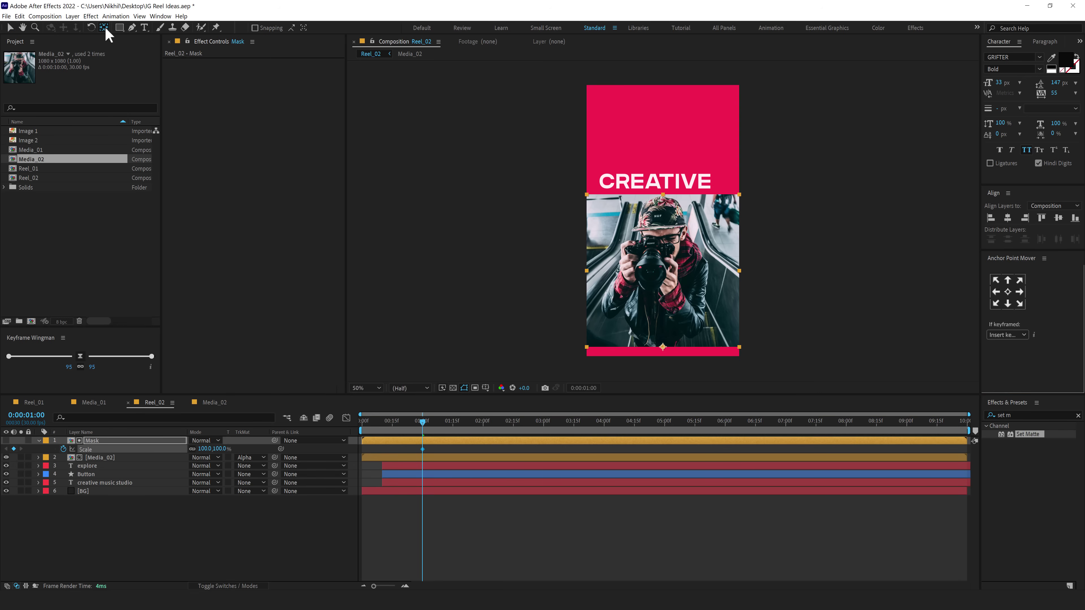
left_click(255, 27)
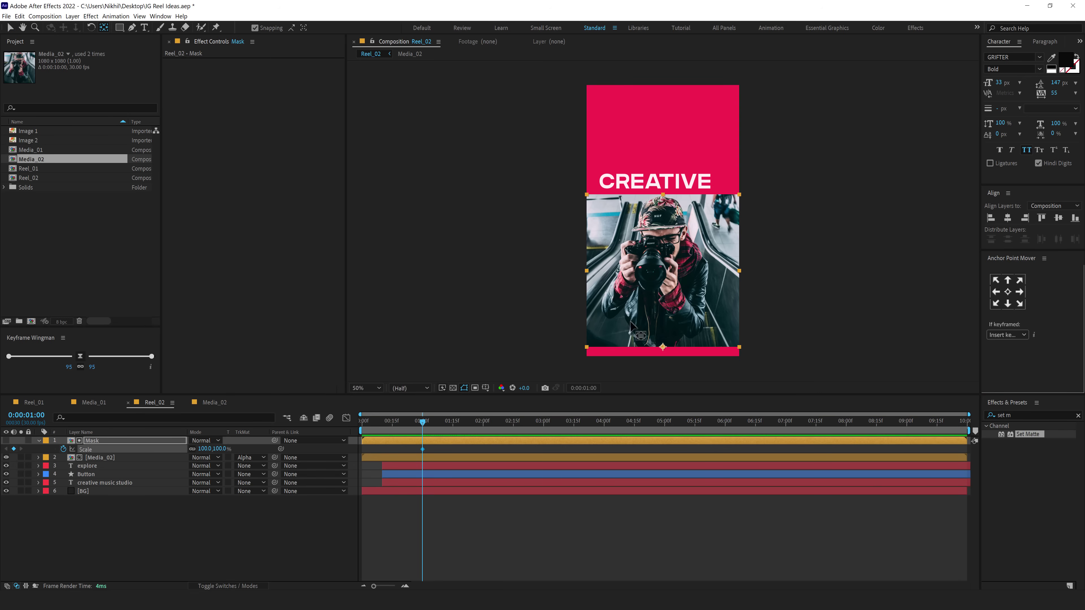
left_click_drag(663, 348, 663, 270)
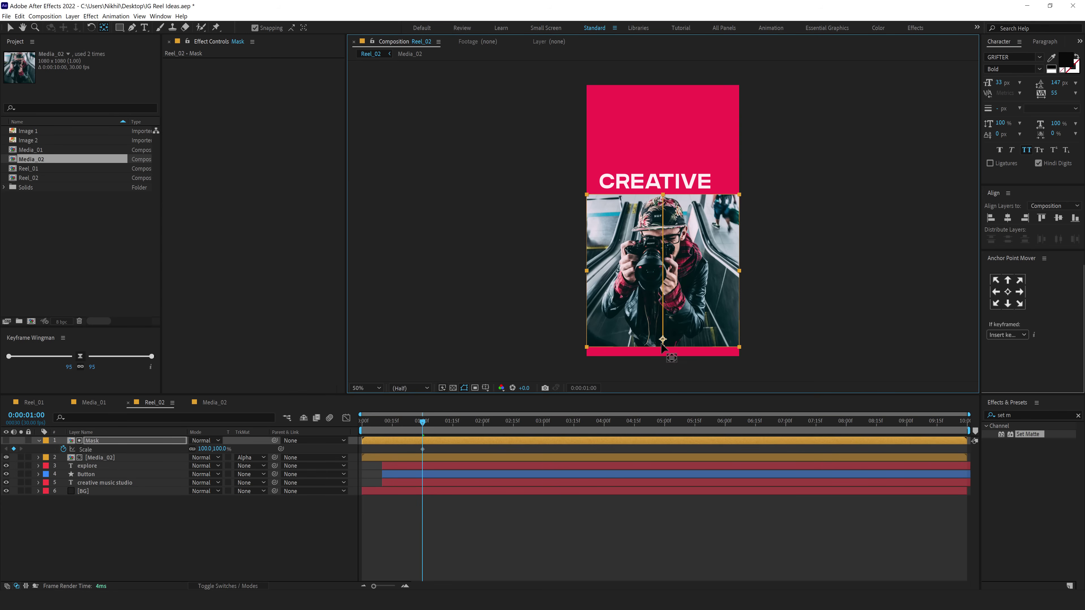
left_click_drag(663, 348, 663, 347)
left_click(11, 27)
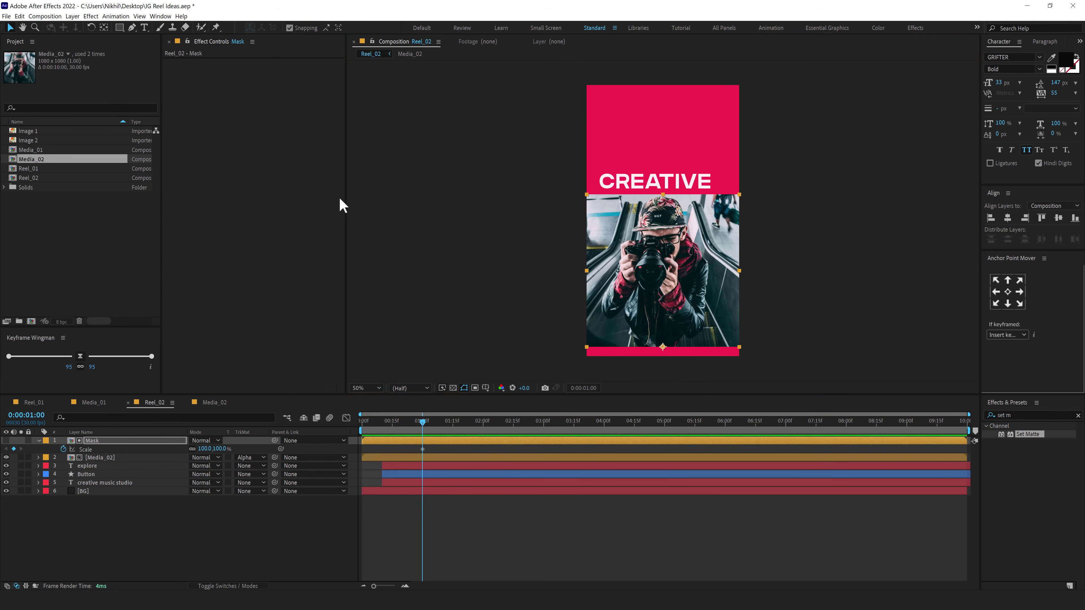
- Unlink the Mask layer's scale proportions and set its vertical scale to 0% at 0:00:00:00
key("Home")
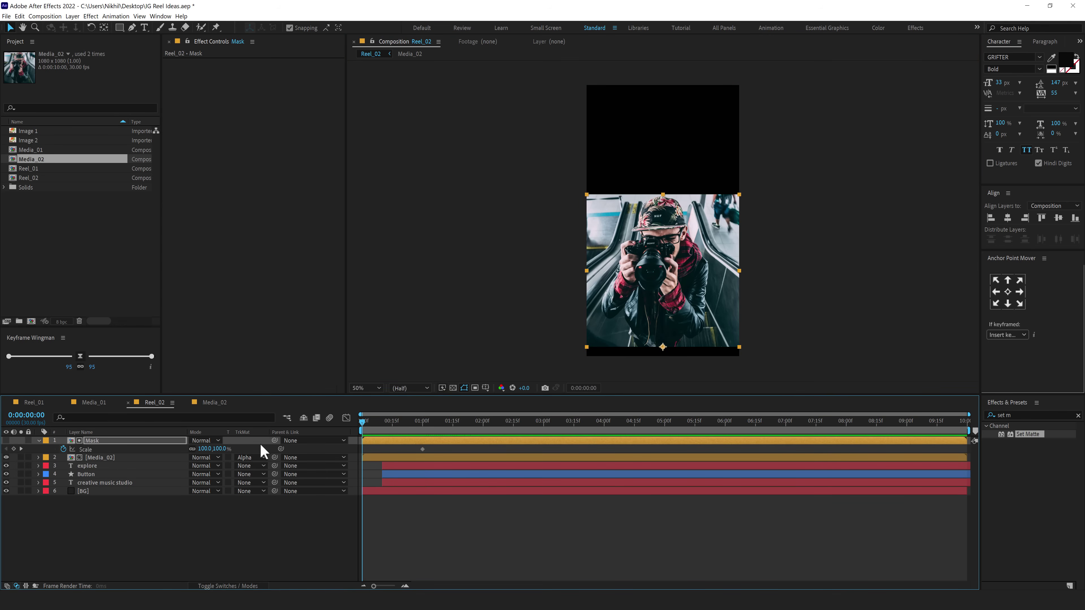
left_click(193, 449)
left_click_drag(202, 449, 205, 459)
key("ctrl+z")
left_click(220, 449)
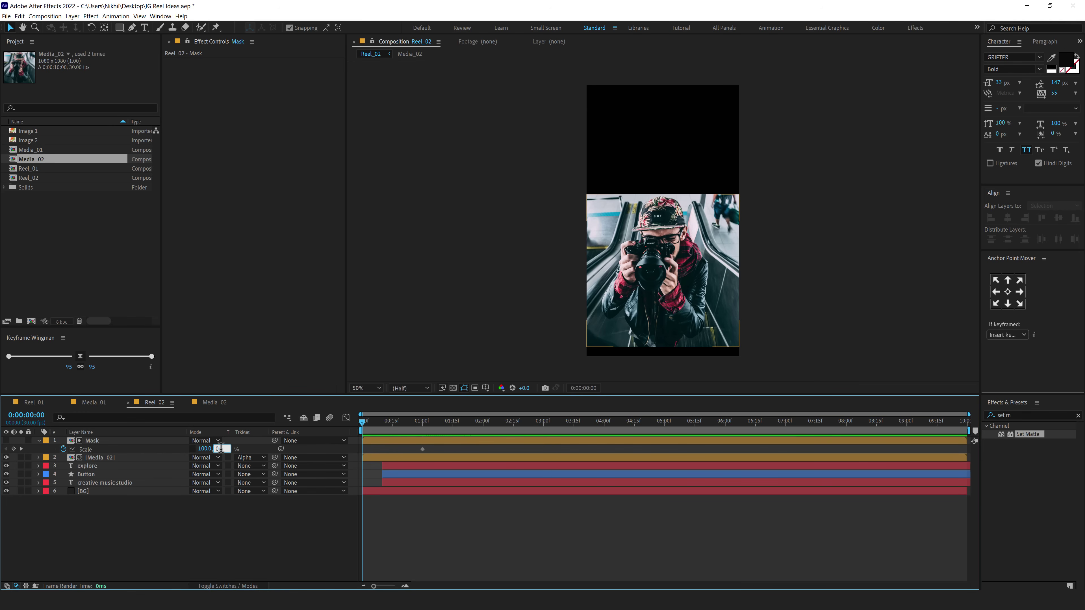
type("0")
key("Return")
- Move the Mask's 100% Scale keyframe to 0:00:01:15 and ease both Scale keyframes at 95/95 with Keyframe Wingman
left_click_drag(373, 429, 358, 454)
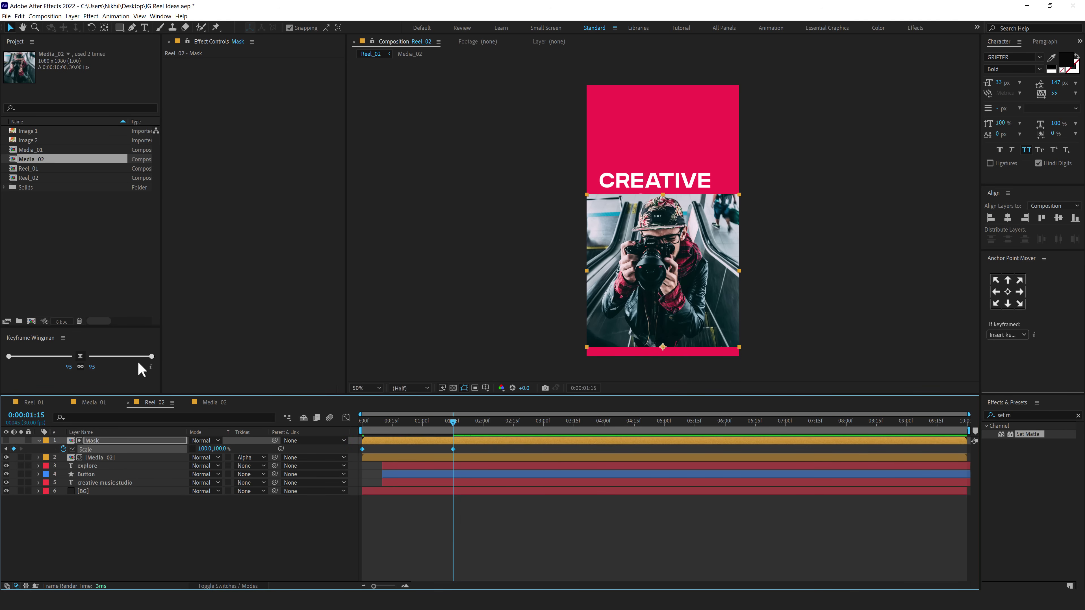
left_click(80, 356)
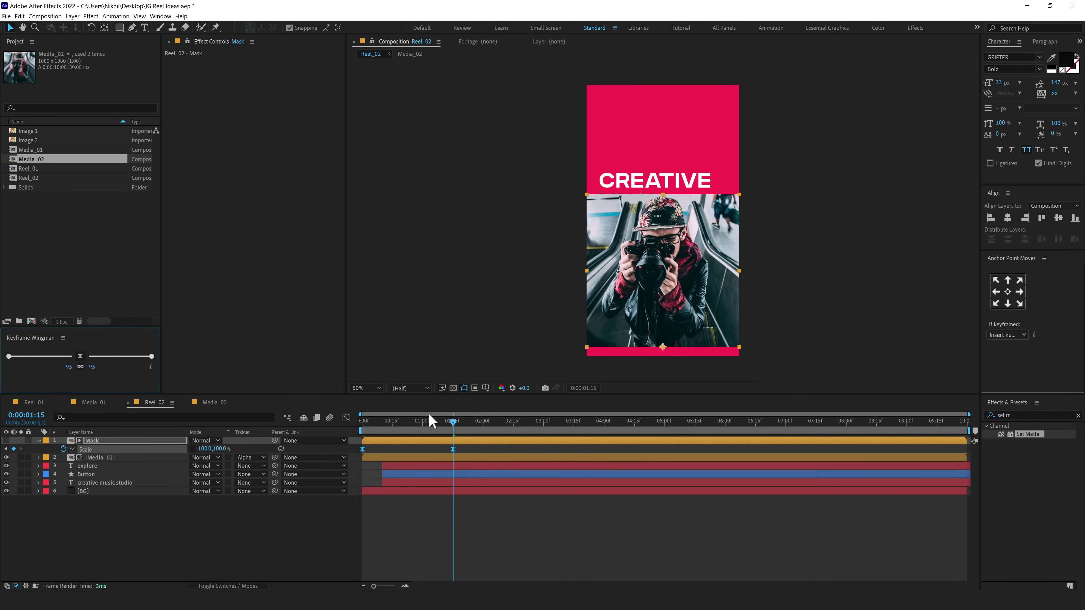
key("space")
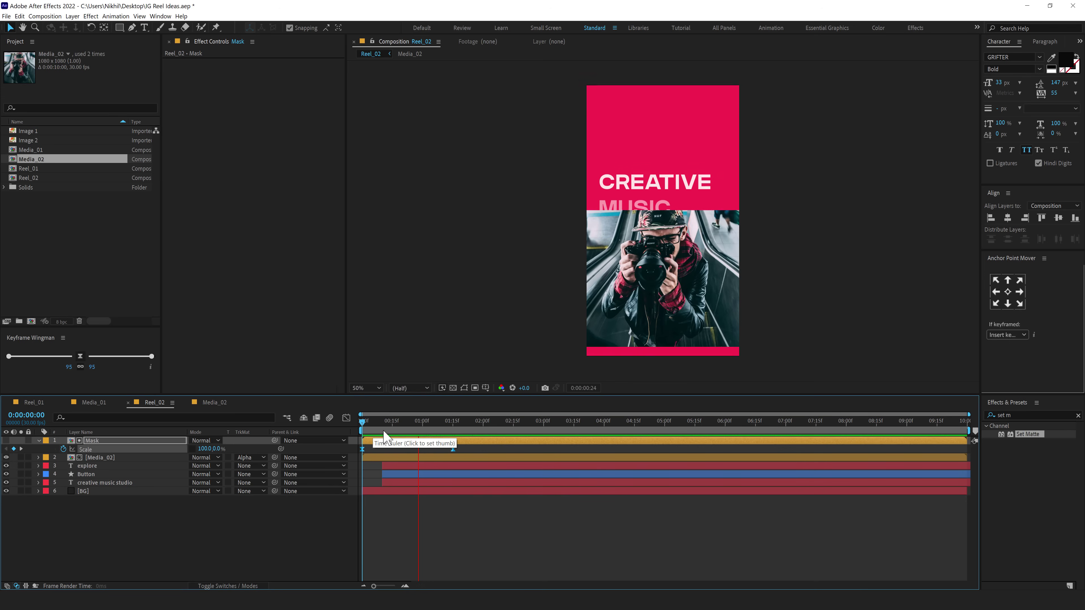
- Shift the Mask layer along the timeline so it starts at 0:00:02:00
left_click(406, 422)
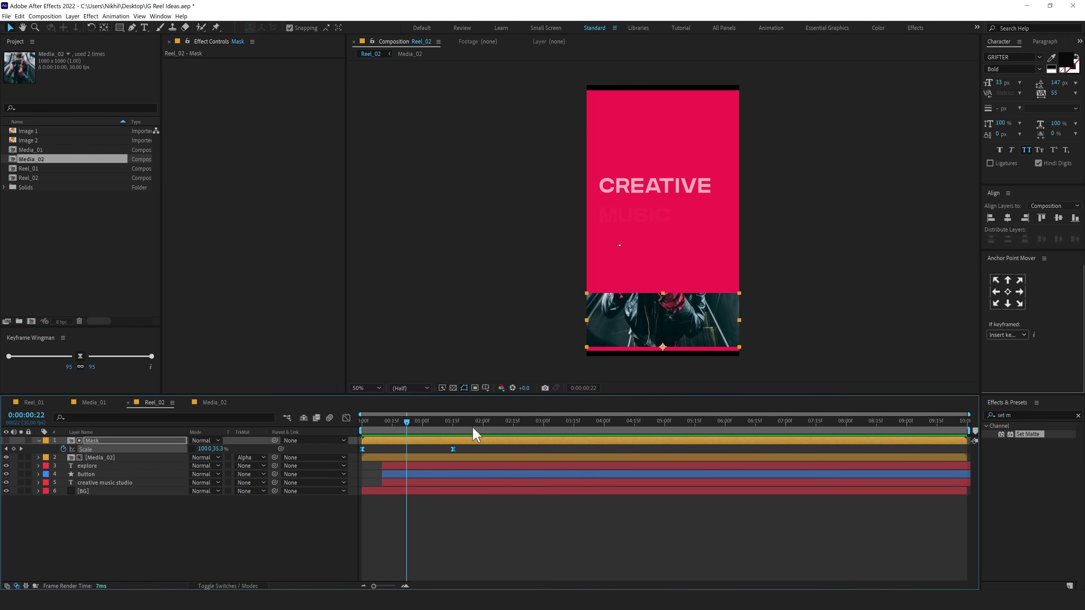
left_click_drag(433, 440, 579, 447)
left_click_drag(404, 423, 512, 446)
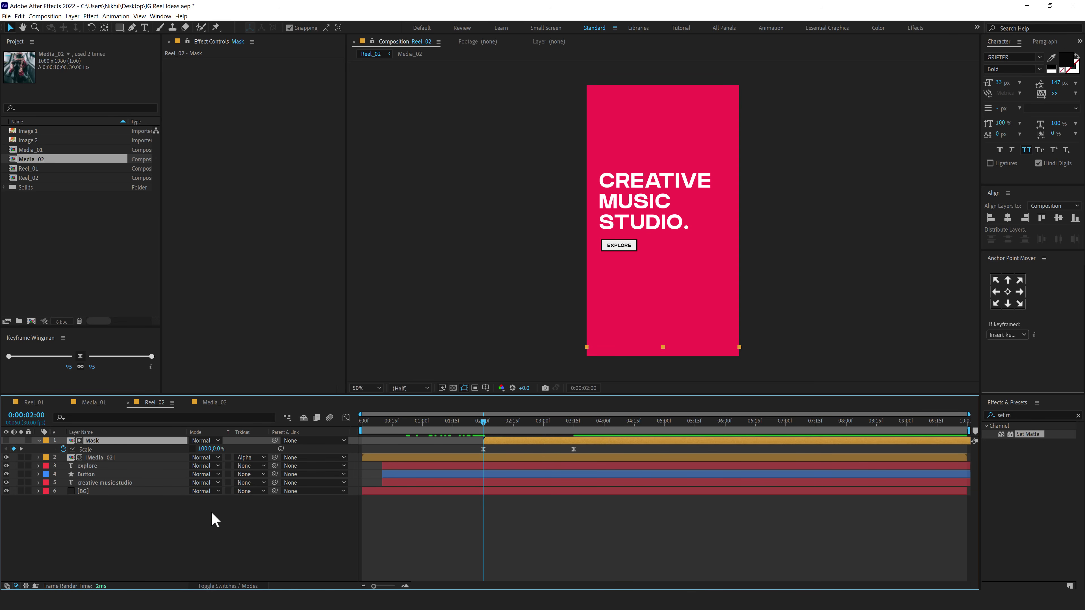
- Add a null object to Reel_02 and name it Controller
right_click(138, 523)
mouse_move(214, 430)
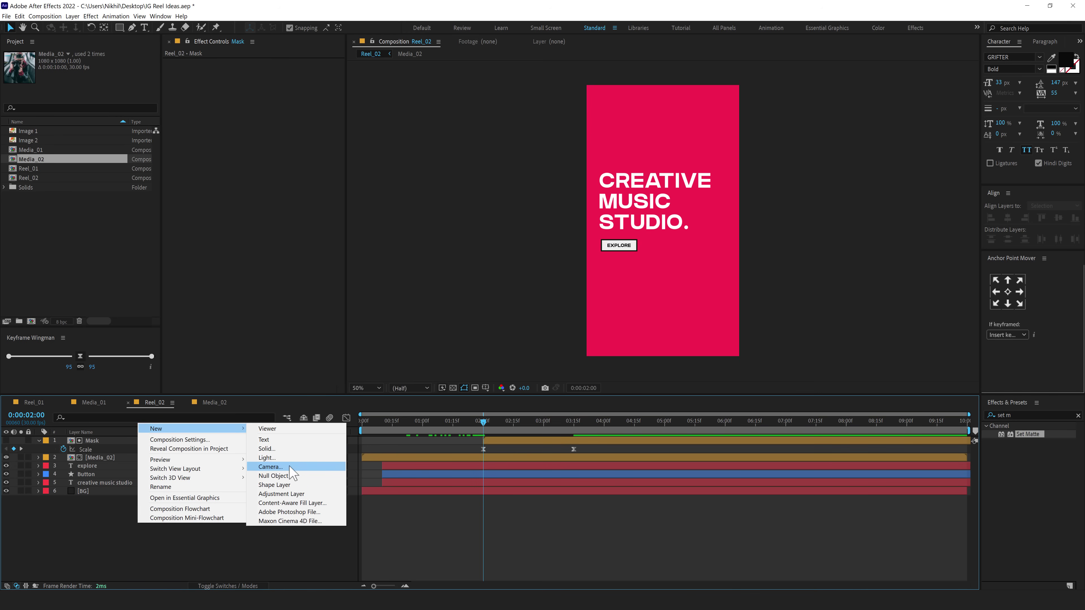
left_click(282, 474)
key("Return")
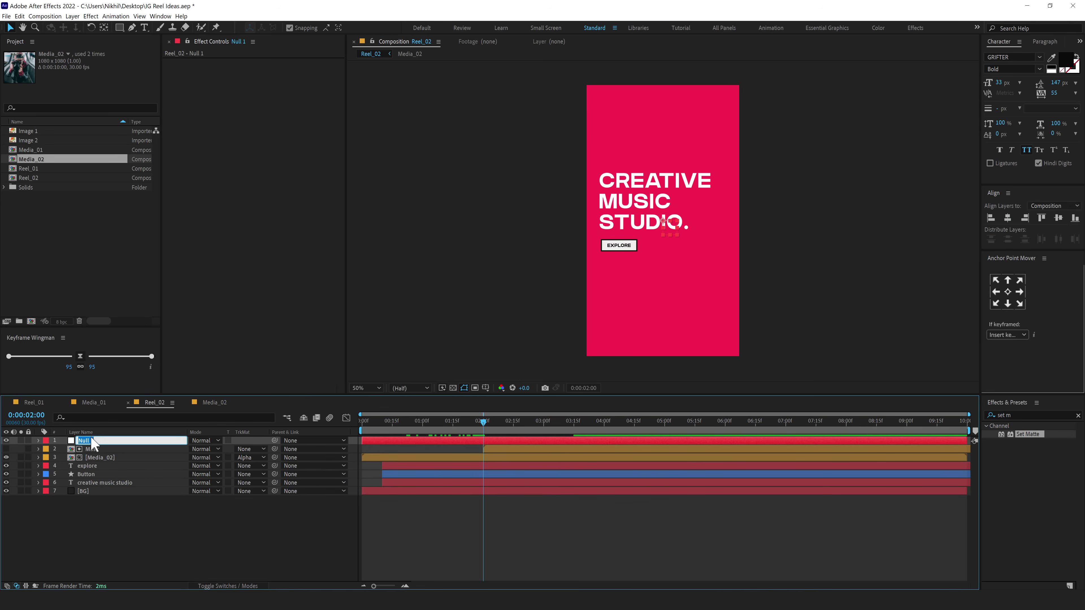
type("Controller")
key("Return")
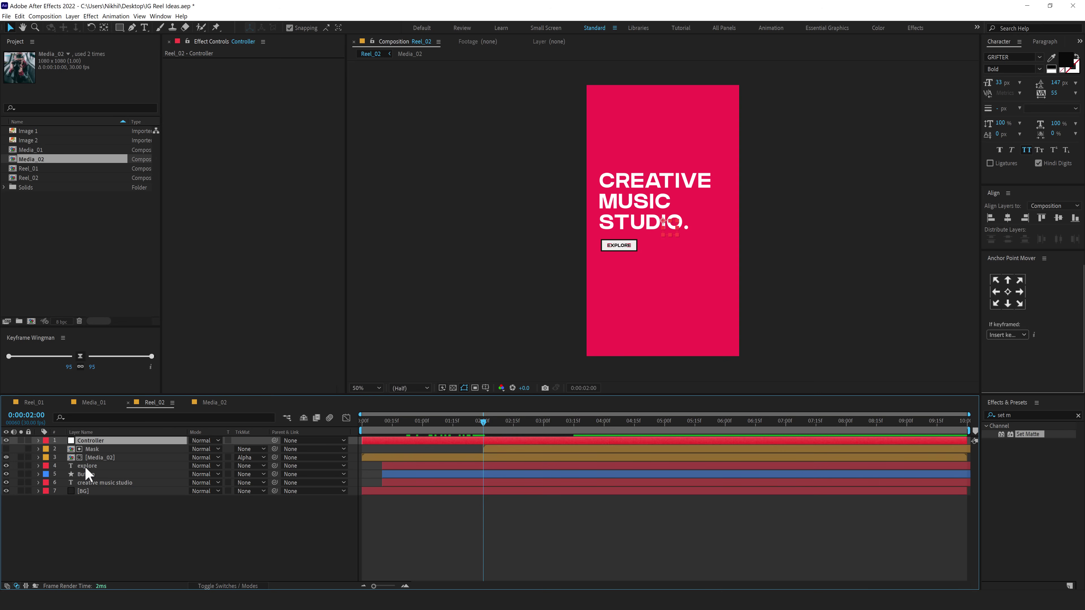
- Parent the explore, Button and creative music studio layers to the Controller null
left_click(86, 467)
left_click(85, 484, "shift")
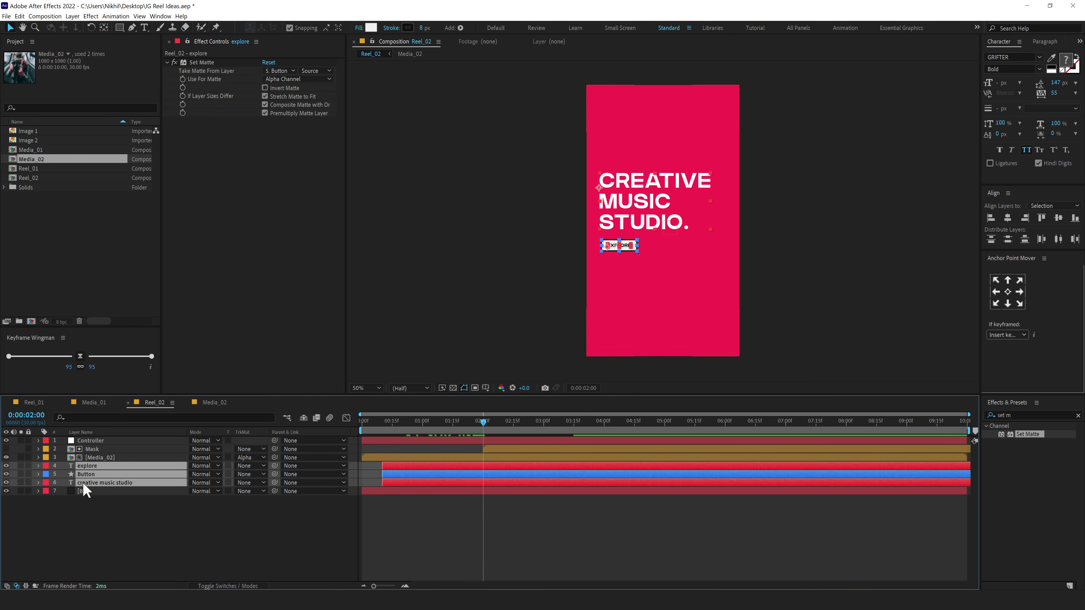
left_click_drag(276, 465, 91, 443)
- Keyframe the Controller's Position from 540, 960 at 0:00:02:00 to 540, 458 at 0:00:03:15
left_click(91, 443)
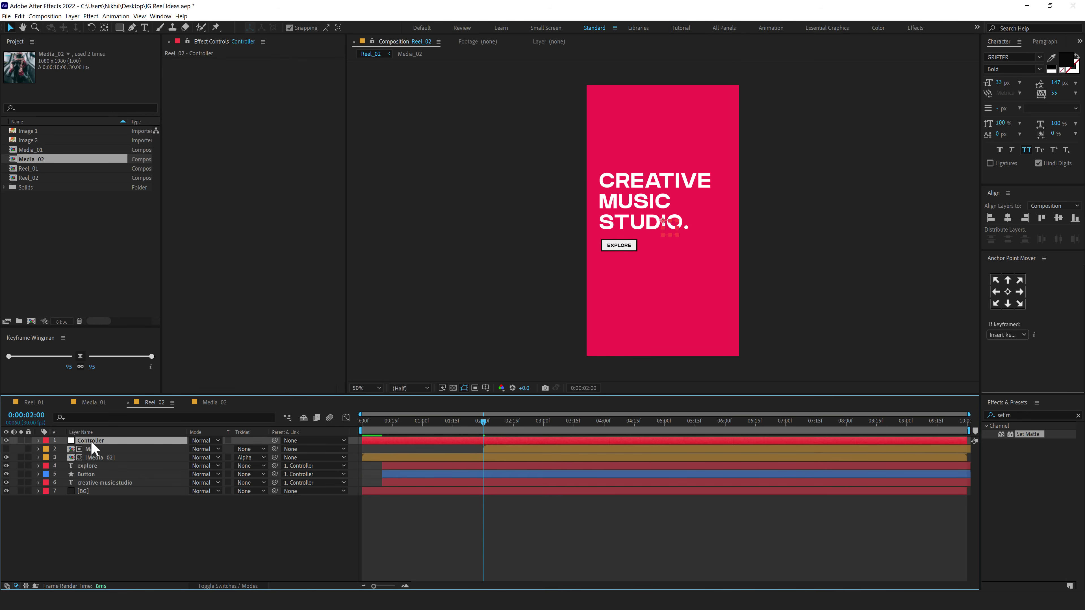
key("alt+shift+p")
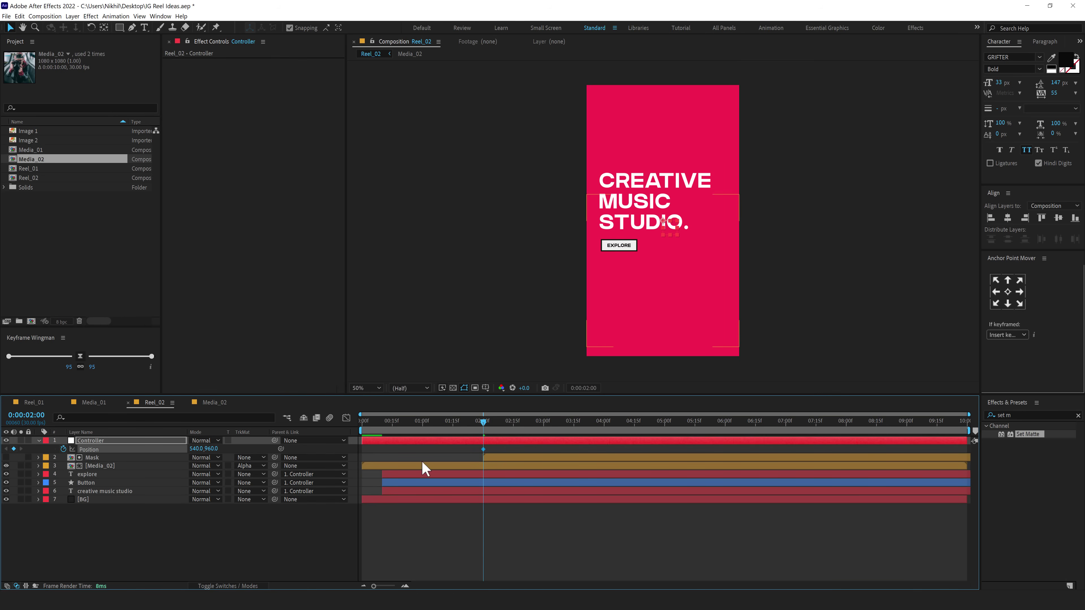
left_click(99, 459)
key("u")
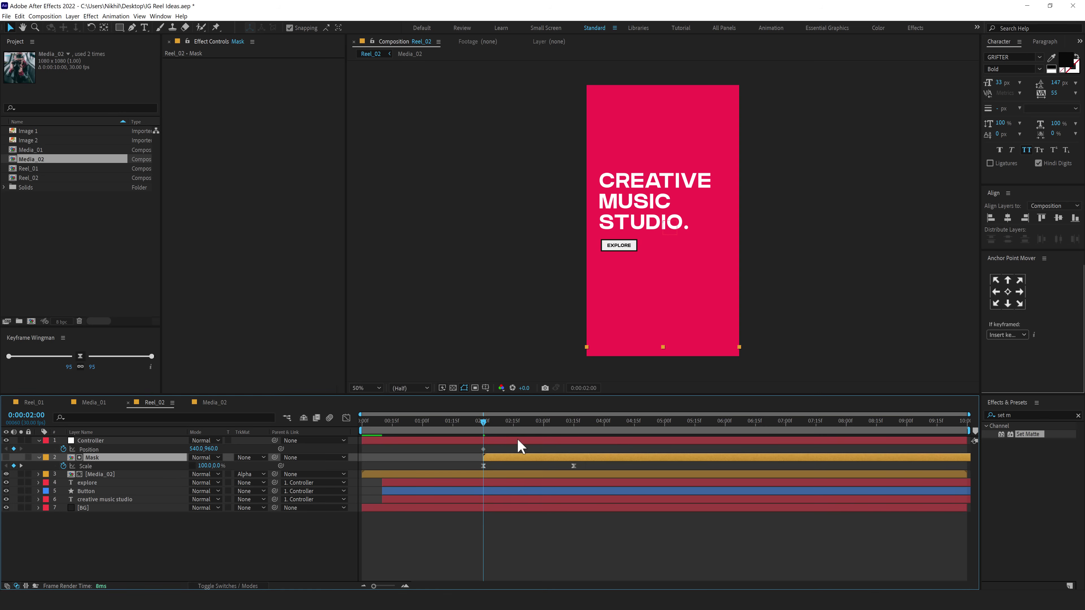
left_click_drag(550, 435, 570, 437)
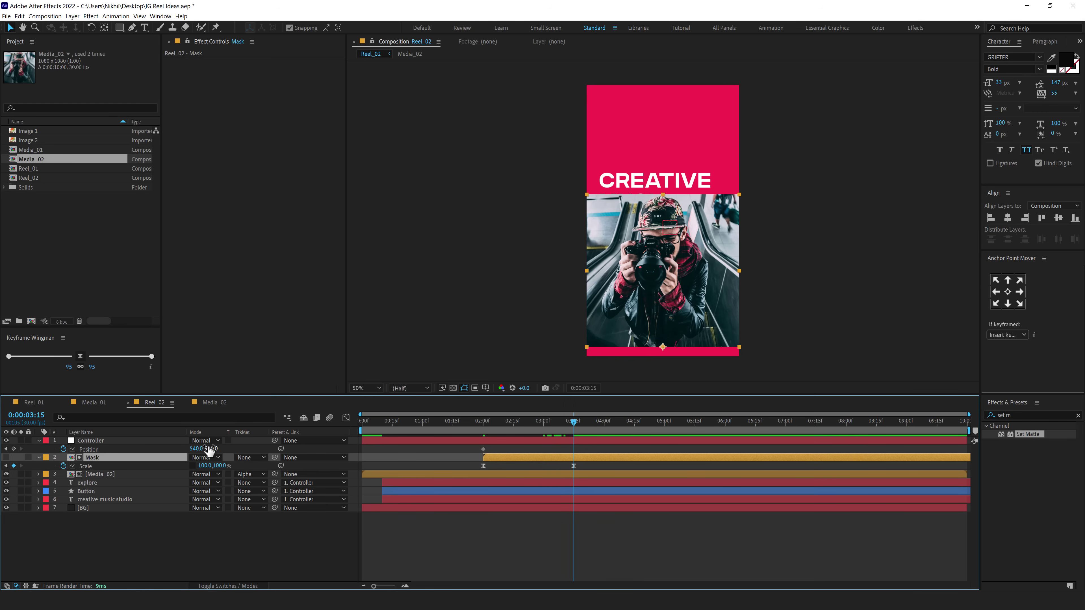
left_click_drag(210, 449, 4, 458)
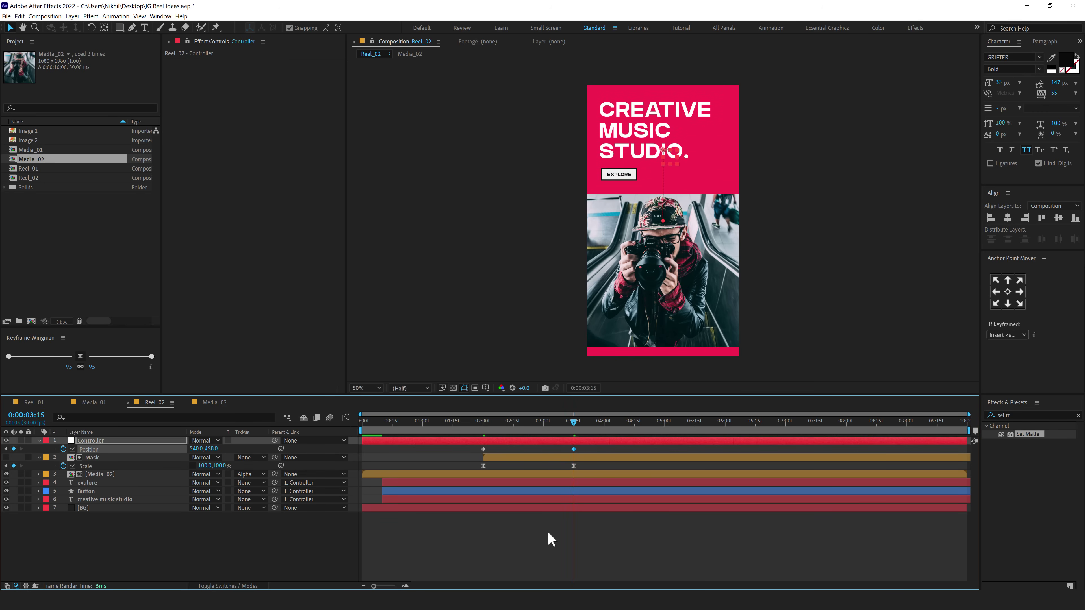
- Ease both Controller Position keyframes at 95/95 with Keyframe Wingman and preview the move from about 0:00:02:00
left_click_drag(586, 446, 428, 459)
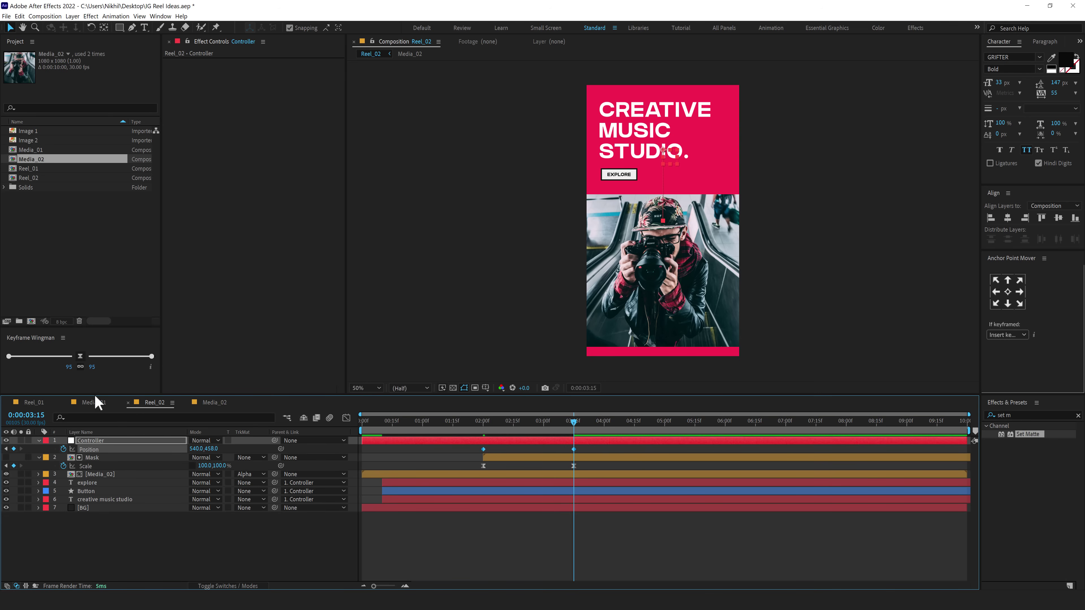
left_click(80, 356)
left_click(510, 511)
left_click(479, 430)
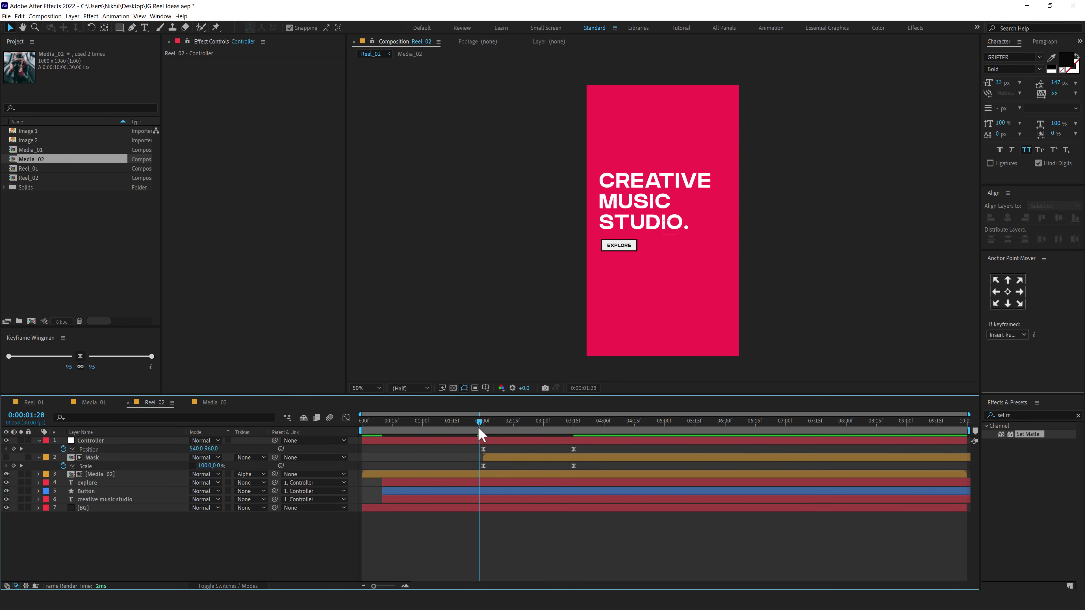
key("space")
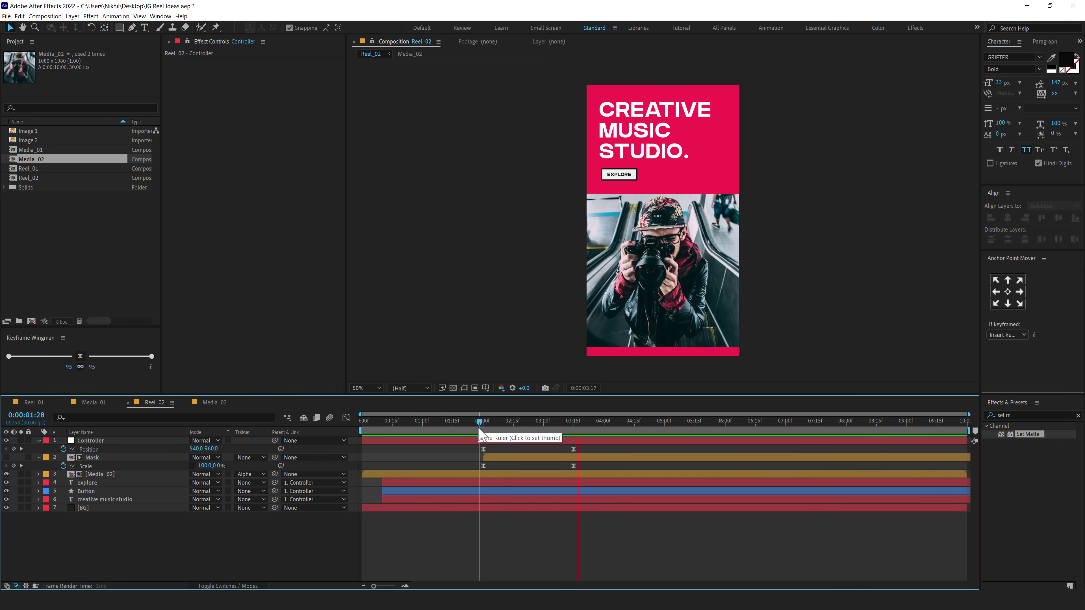
left_click(483, 429)
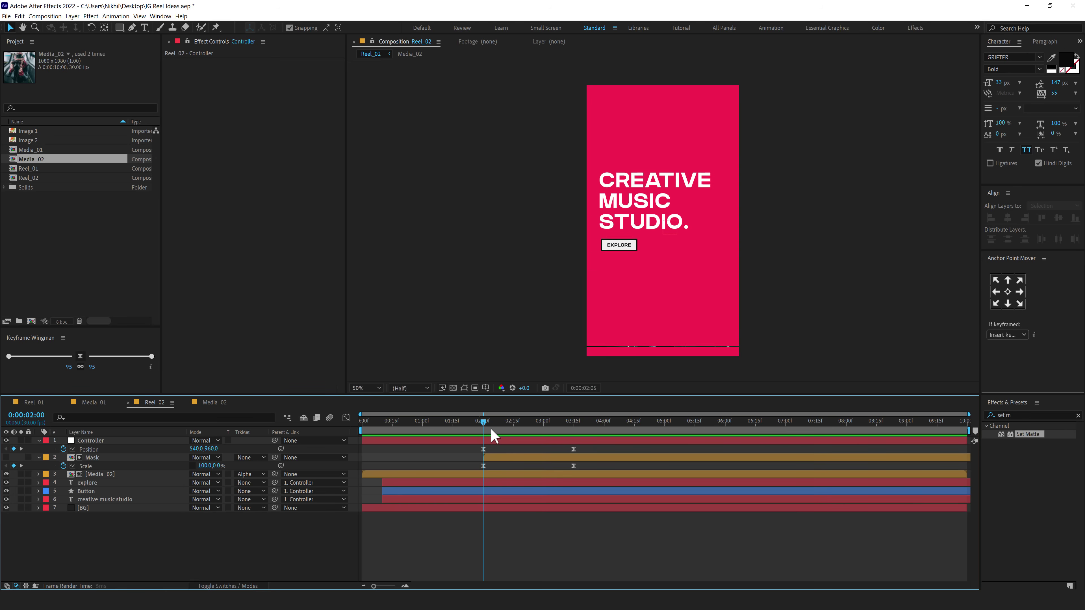
key("space")
- Keyframe the Media_02 layer's Scale from 100% at 0:00:02:00 to 110% at 0:00:03:15
left_click(98, 474)
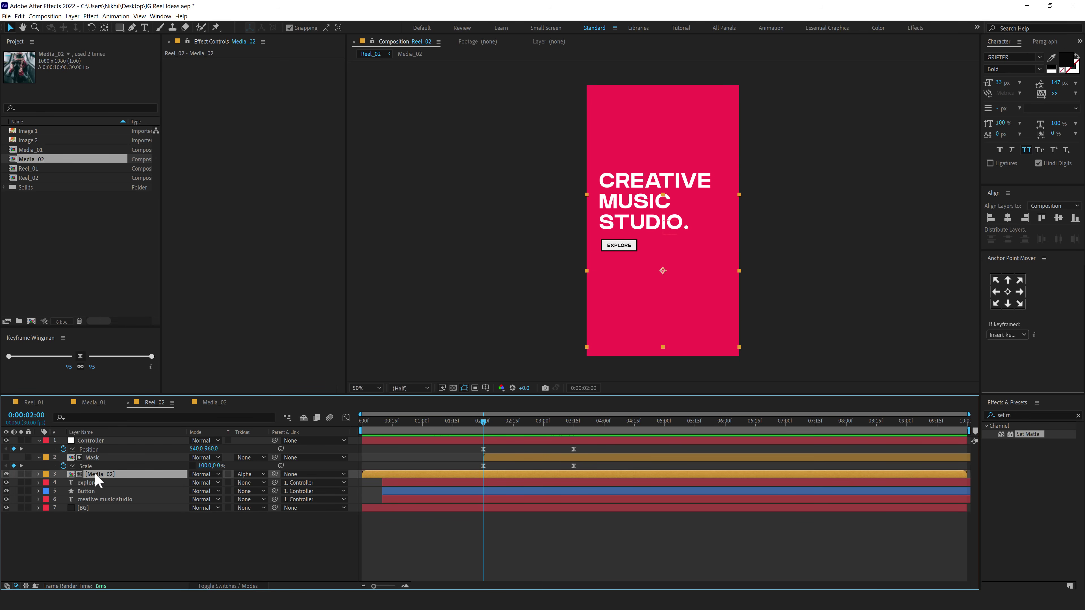
key("s")
left_click(63, 483)
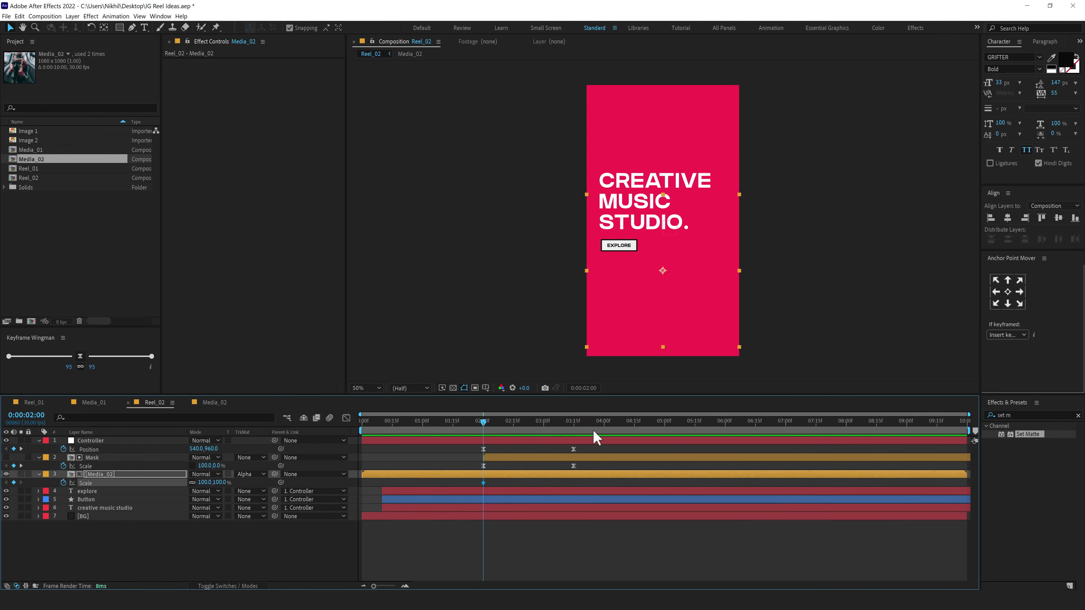
left_click(572, 423)
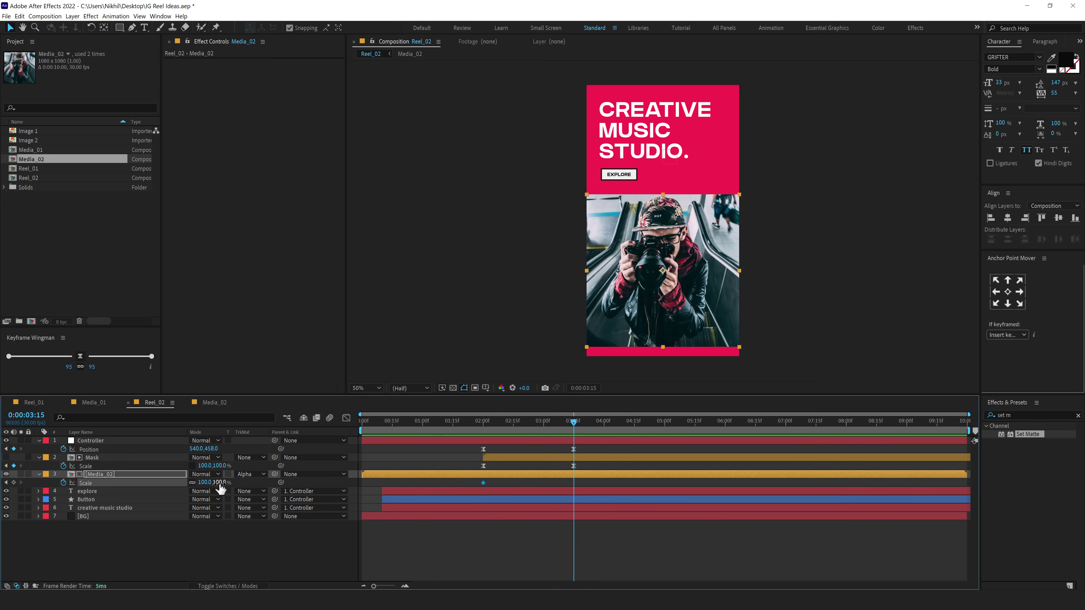
type("110")
key("Return")
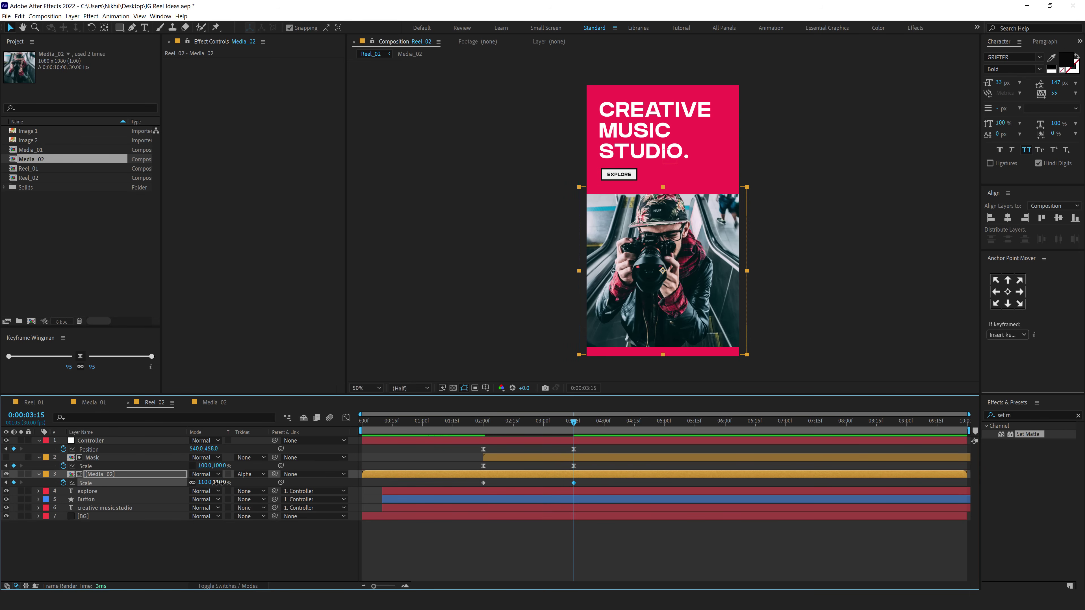
- Ease both Media_02 Scale keyframes at 95/95, and end the work area at about 0:00:04:21 for previewing
left_click_drag(588, 484, 466, 480)
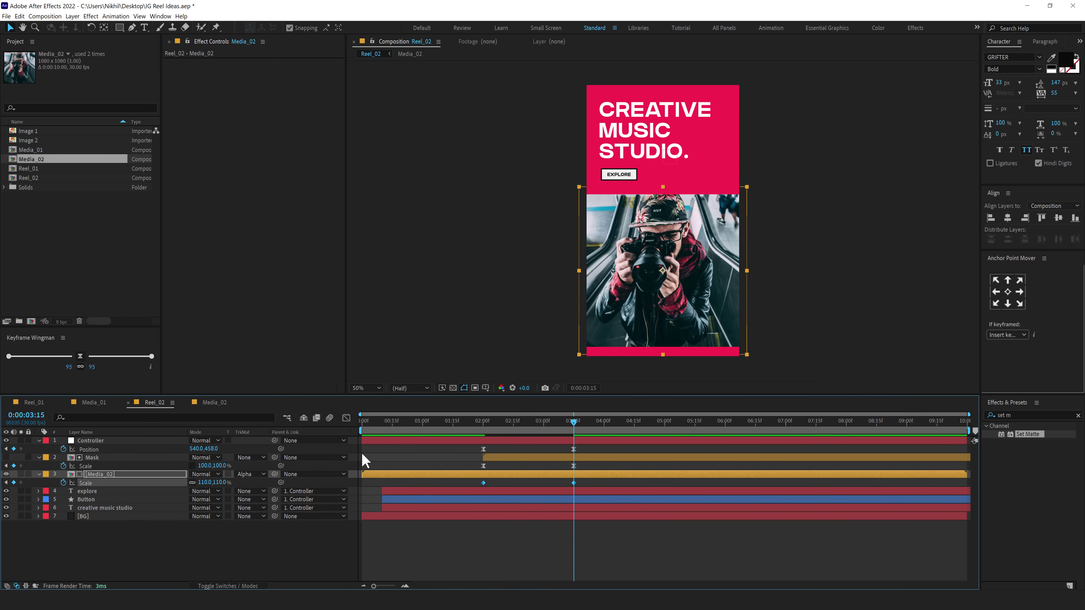
left_click(80, 357)
left_click(483, 421)
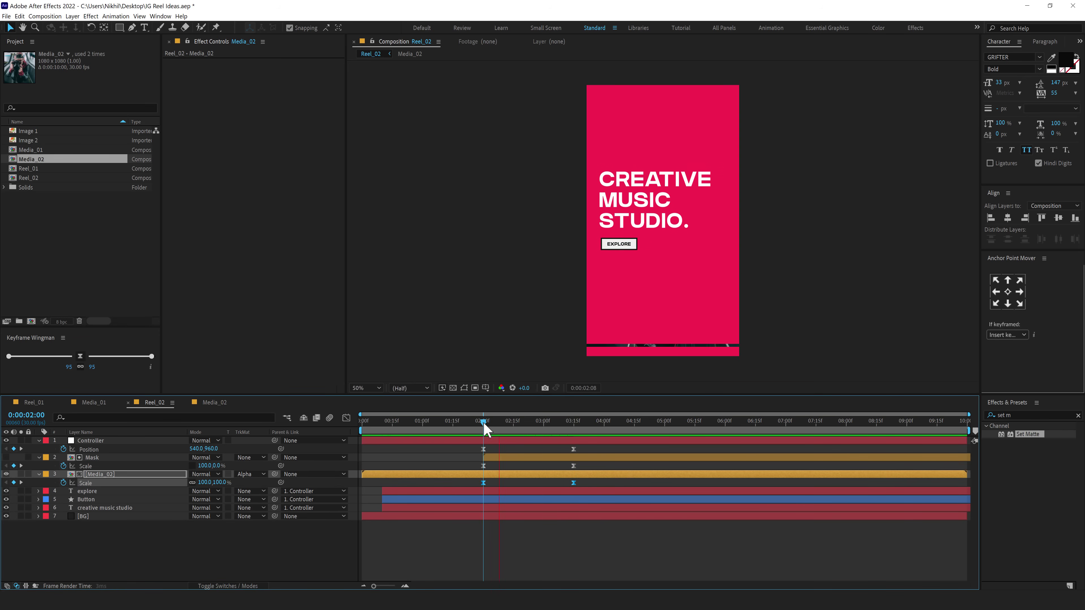
left_click_drag(484, 421, 648, 427)
key("space")
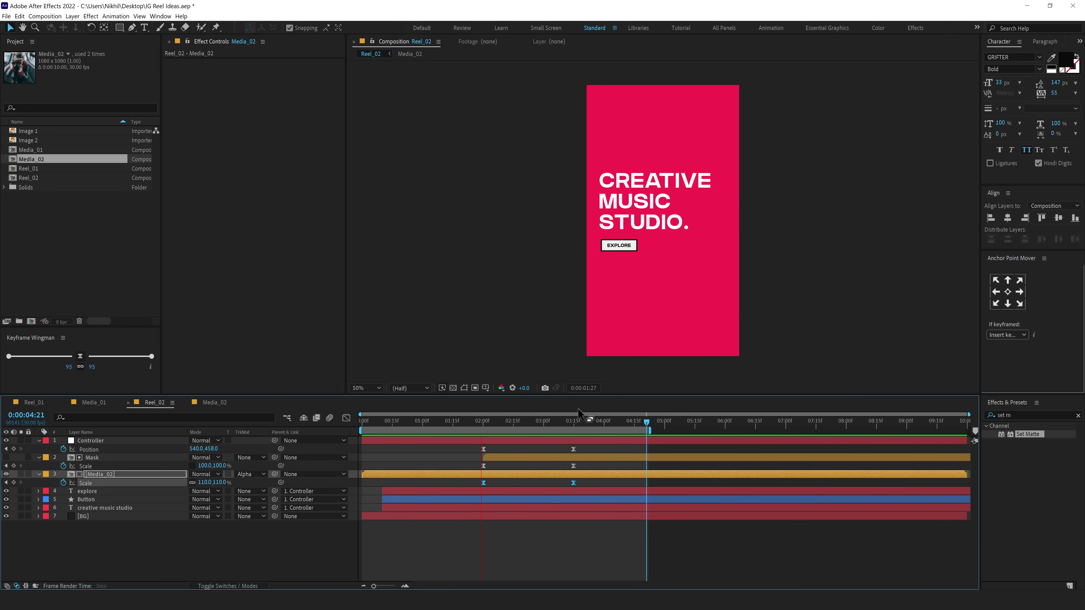
- Delay the explore and Button layers together by about 10 frames and preview the reel
left_click(435, 425)
left_click(397, 531)
left_click(107, 491)
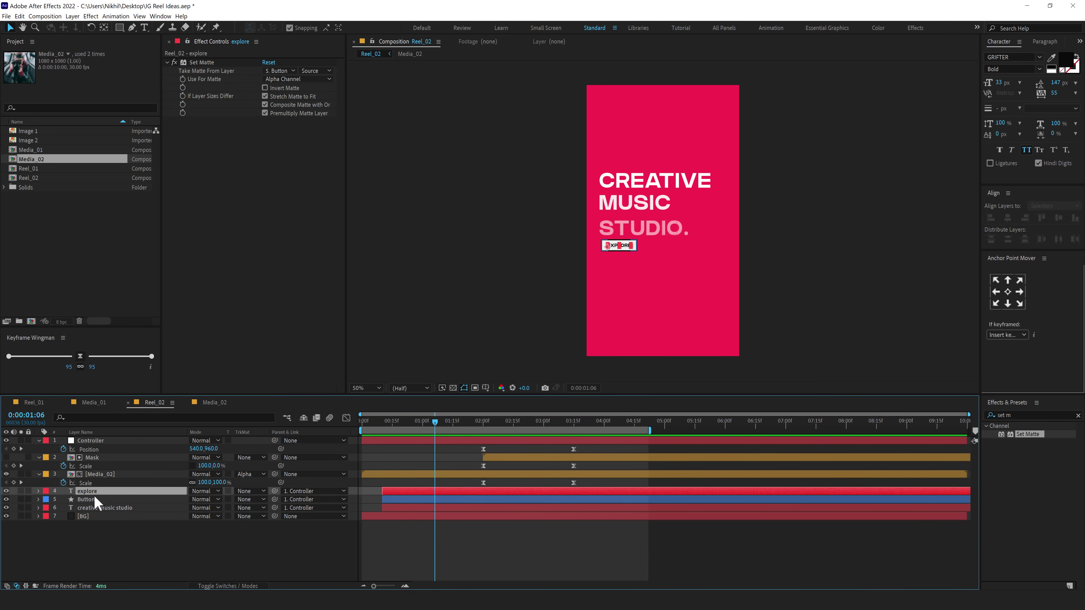
left_click(107, 499, "shift")
left_click_drag(412, 498, 428, 497)
key("space")
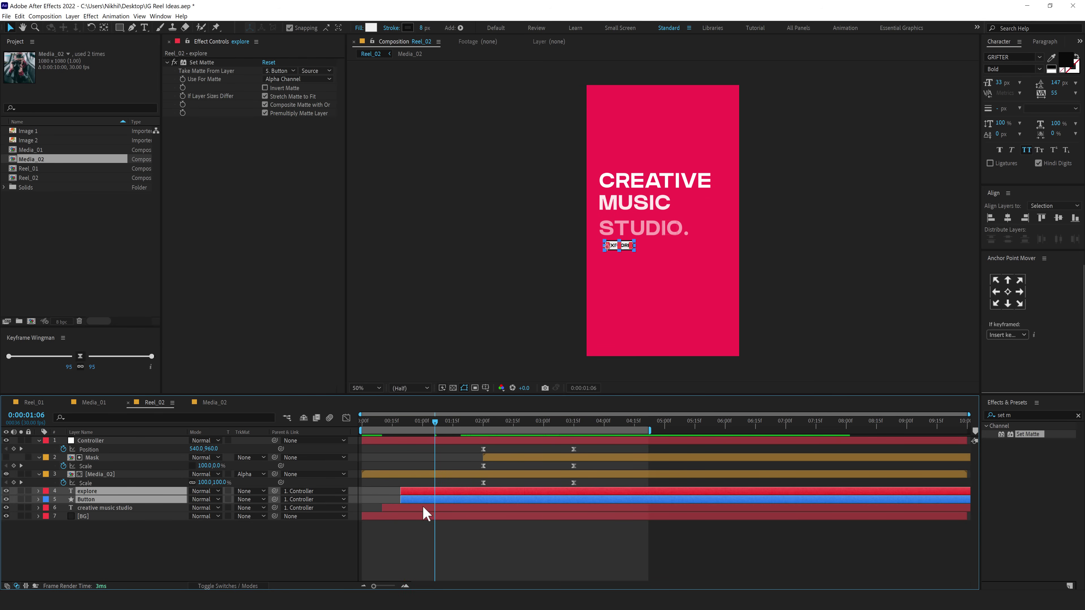
key("F2")
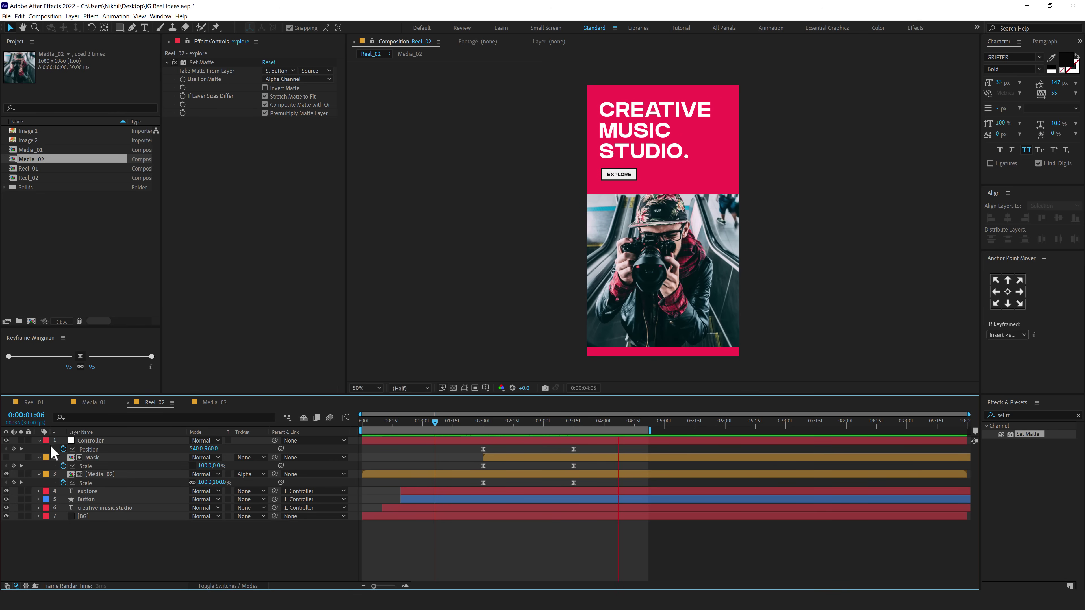
left_click(521, 425)
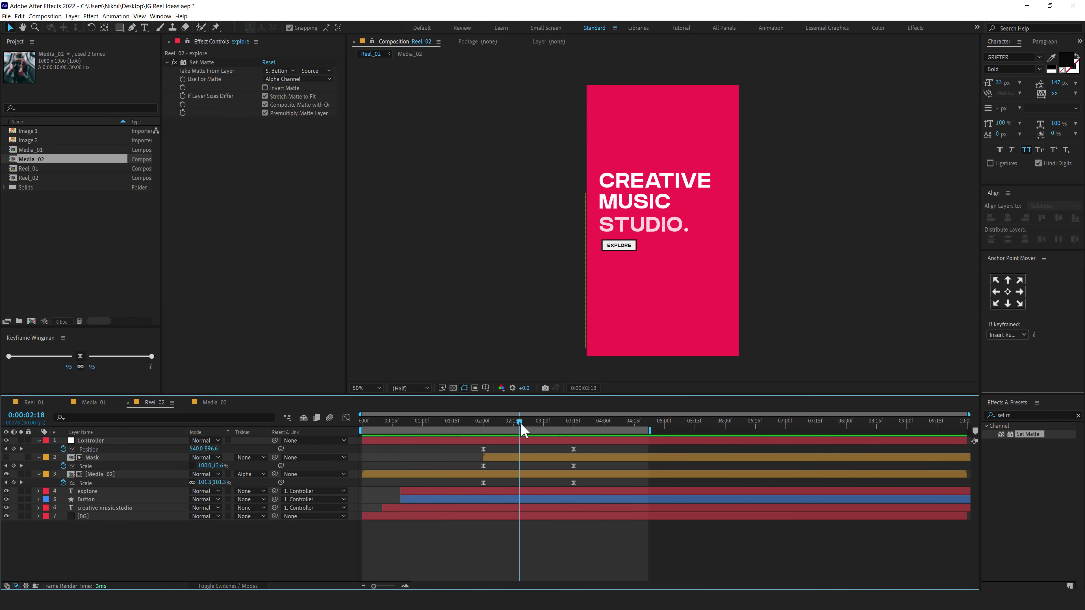